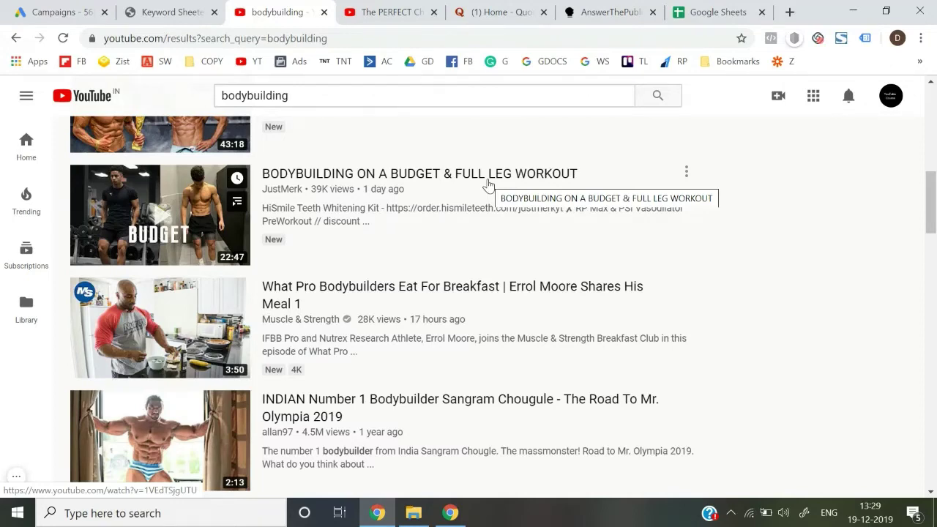
# Switch from the YouTube results to Google Sheets, create a blank spreadsheet and name it "Bodybuilding"
pyautogui.scroll(-1, 489, 183)
pyautogui.scroll(6, 488, 184)
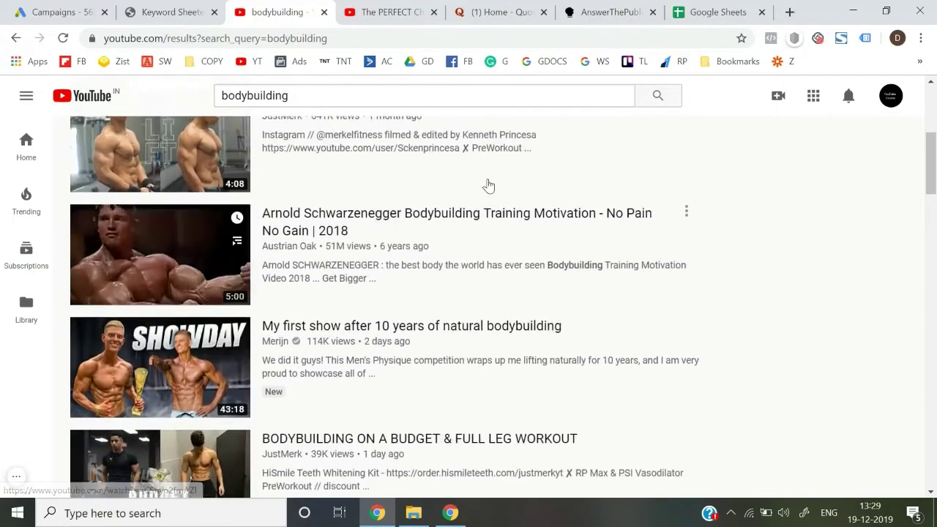
pyautogui.scroll(2, 488, 185)
pyautogui.scroll(-1, 487, 183)
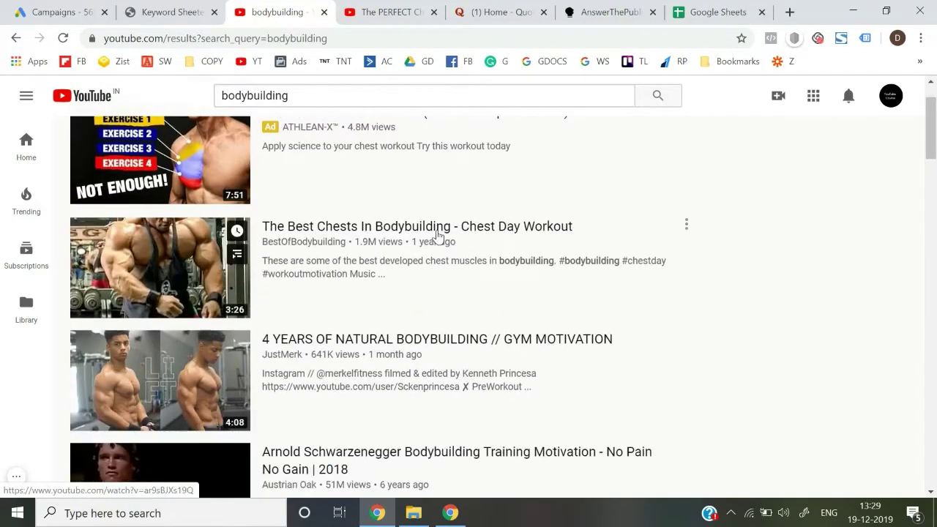
pyautogui.click(717, 12)
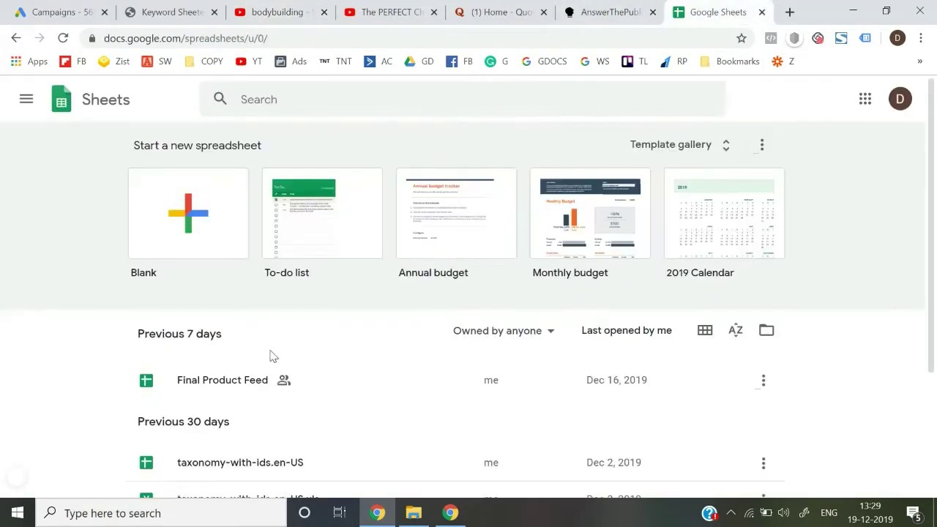
pyautogui.click(216, 250)
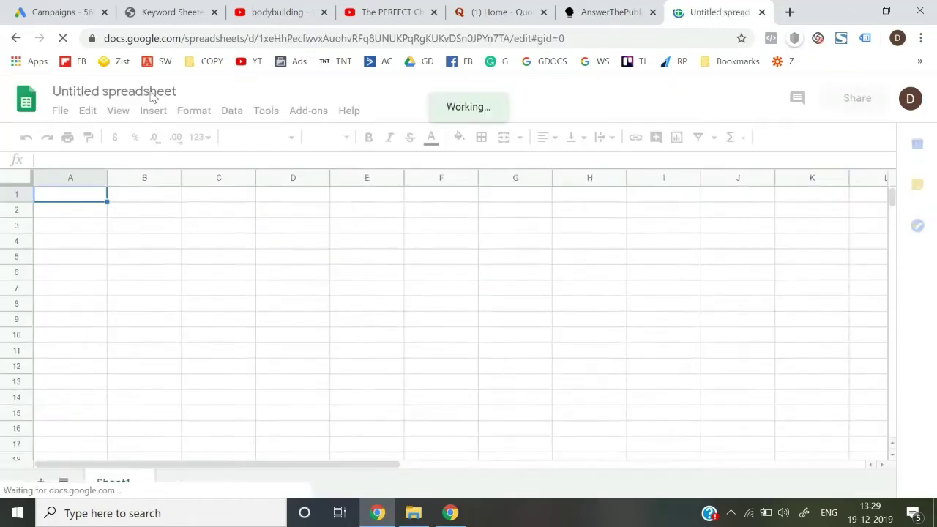
pyautogui.click(143, 94)
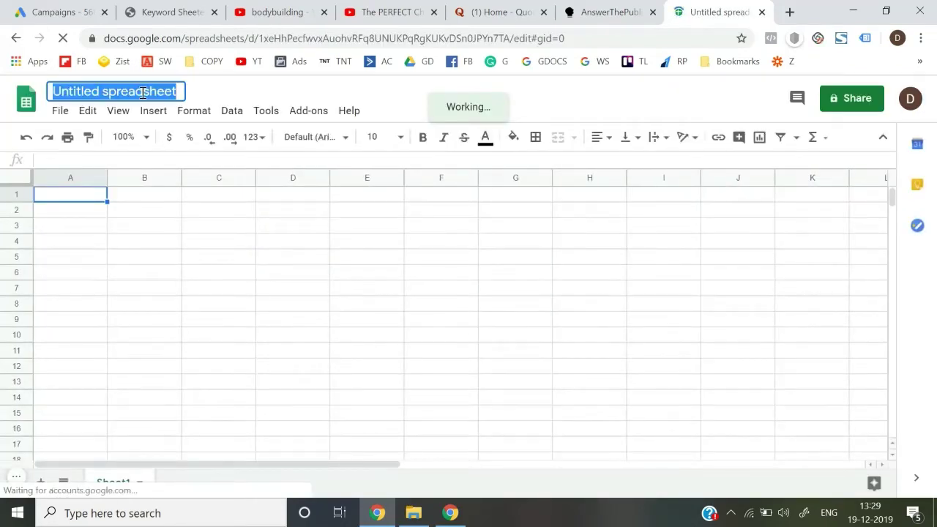
pyautogui.write('Bodybuilding')
pyautogui.press('Return')
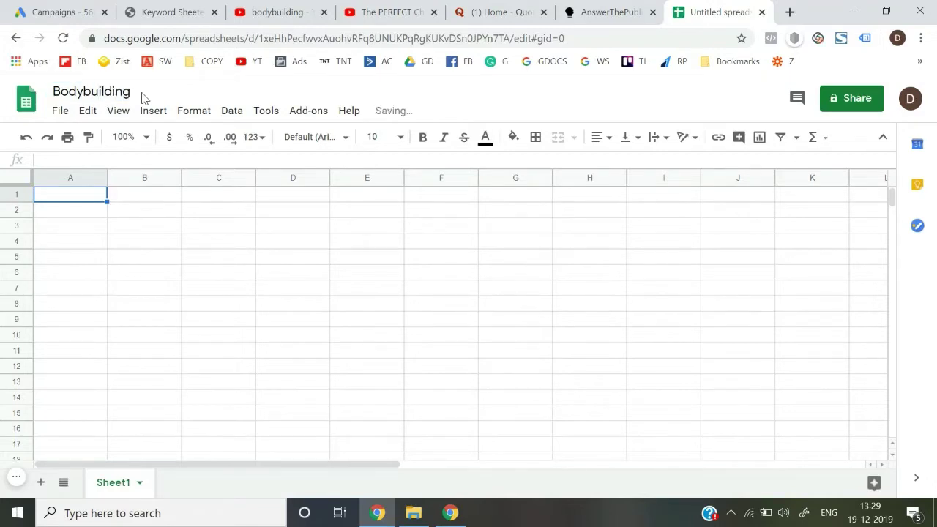
# Enter "Chest Workout" as the first topic in cell A1
pyautogui.write('Chest Wor')
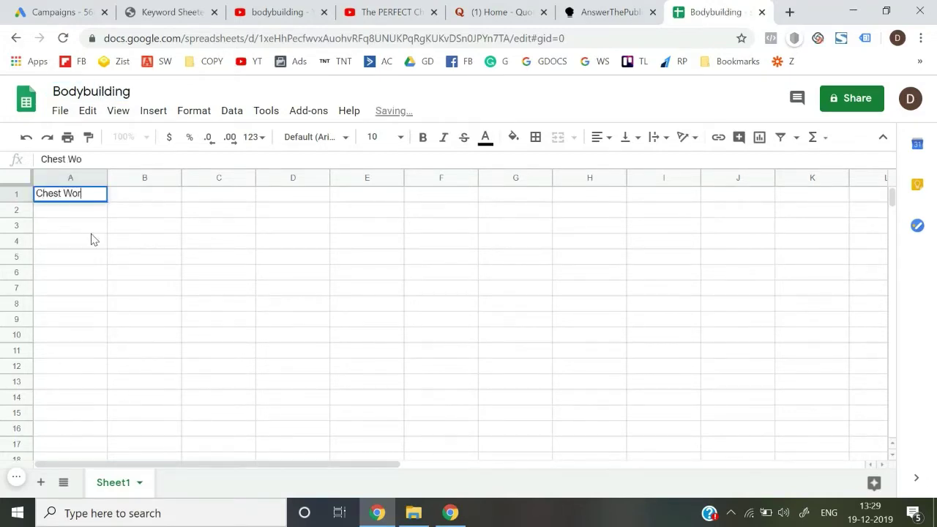
pyautogui.write('kout')
pyautogui.press('Return')
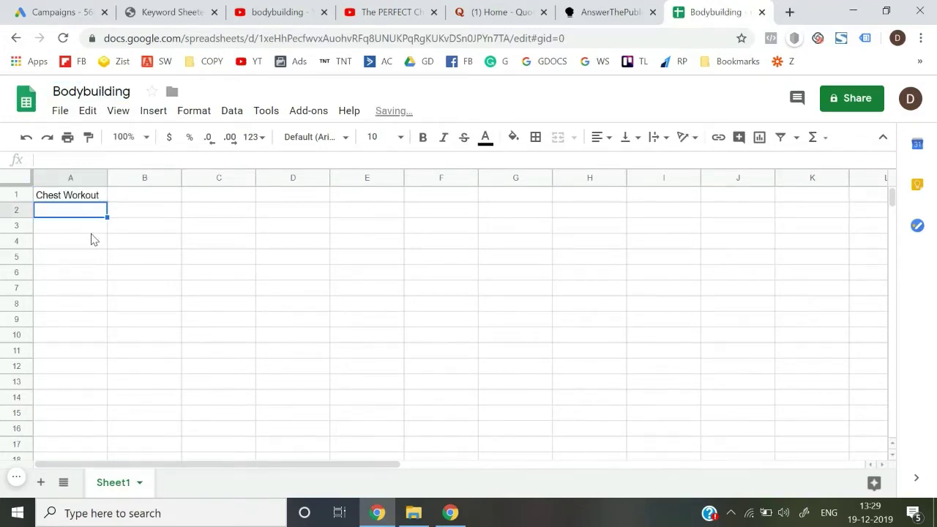
# Check the YouTube results for bodybuilding for another topic and enter "natural bodybuilding" in cell A2 of the spreadsheet
pyautogui.click(425, 10)
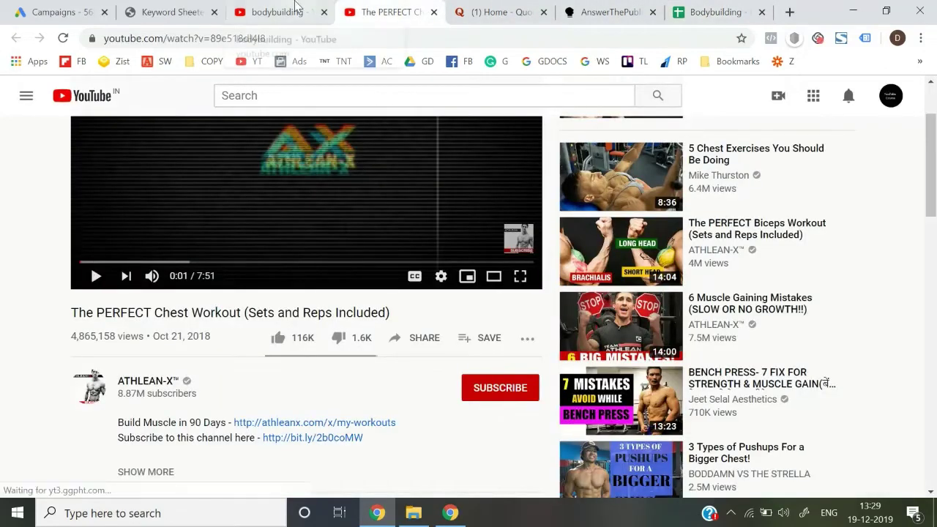
pyautogui.click(299, 11)
pyautogui.scroll(-1, 285, 277)
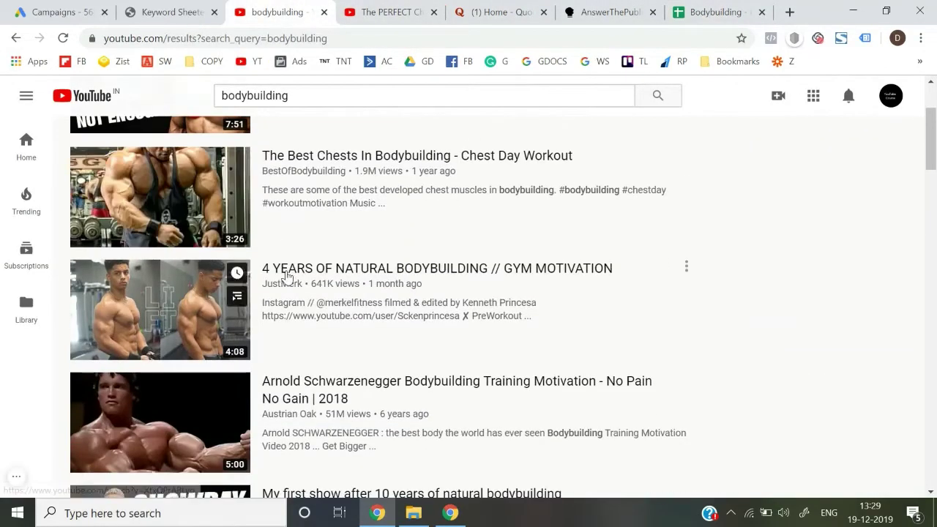
pyautogui.click(724, 9)
pyautogui.write('natural body')
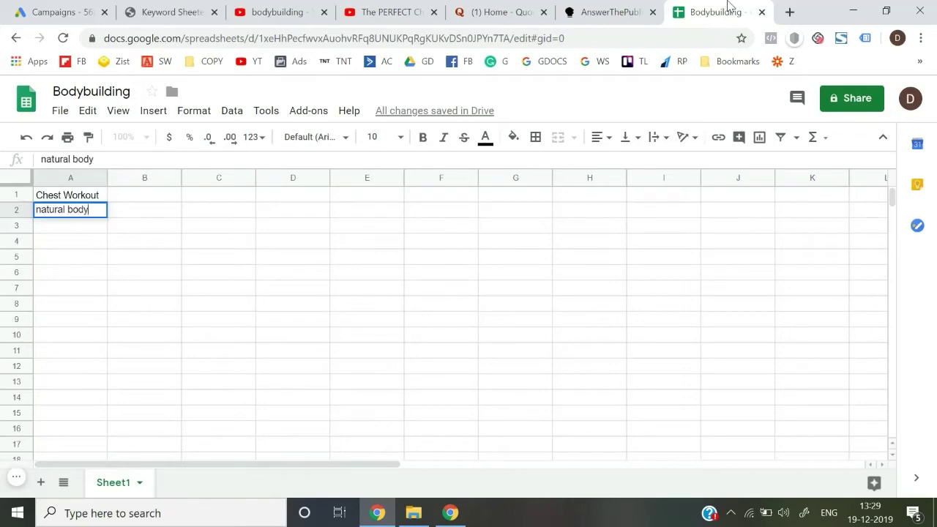
pyautogui.write('building')
pyautogui.press('Return')
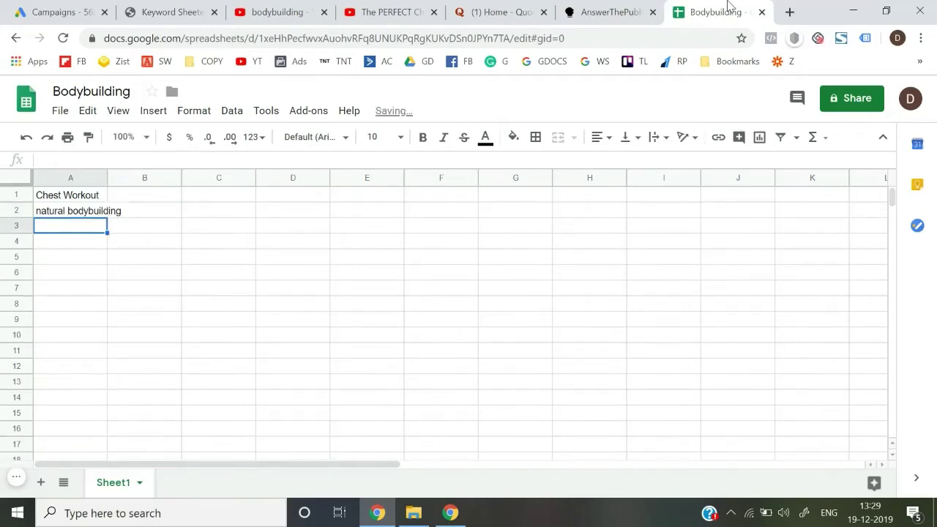
# Return to the YouTube search results for bodybuilding and close the separate page with the PERFECT Chest Workout video
pyautogui.click(364, 10)
pyautogui.click(279, 12)
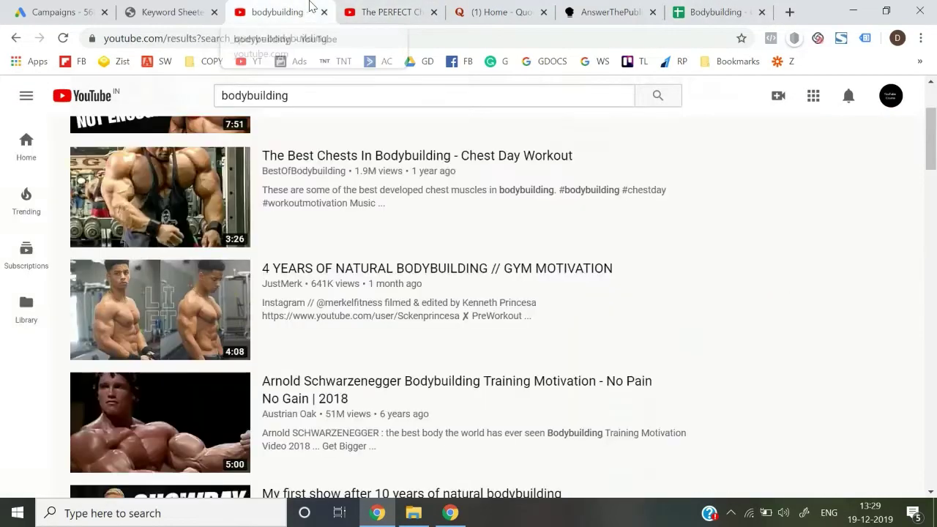
pyautogui.click(434, 13)
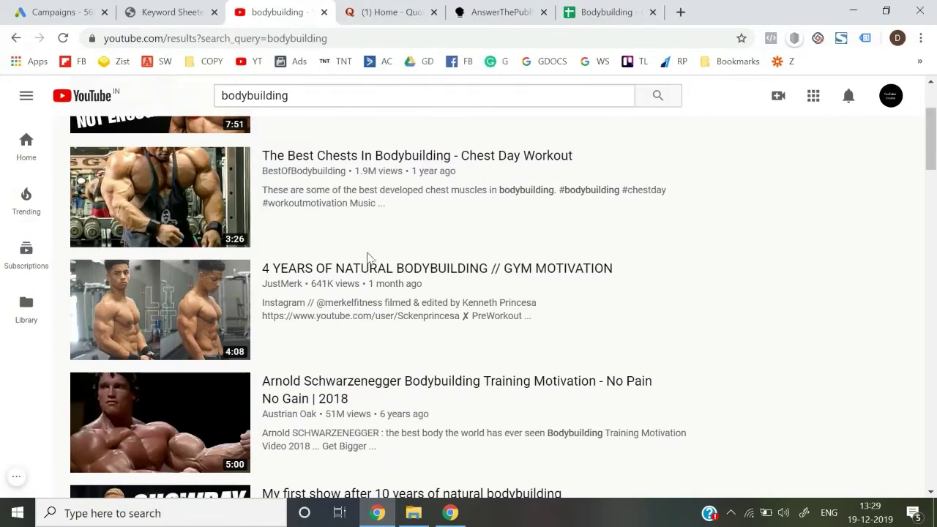
# Look further through the YouTube video titles for a topic and enter "budget bodybuilding" in cell A3 of the spreadsheet
pyautogui.scroll(-2, 368, 257)
pyautogui.scroll(-1, 362, 268)
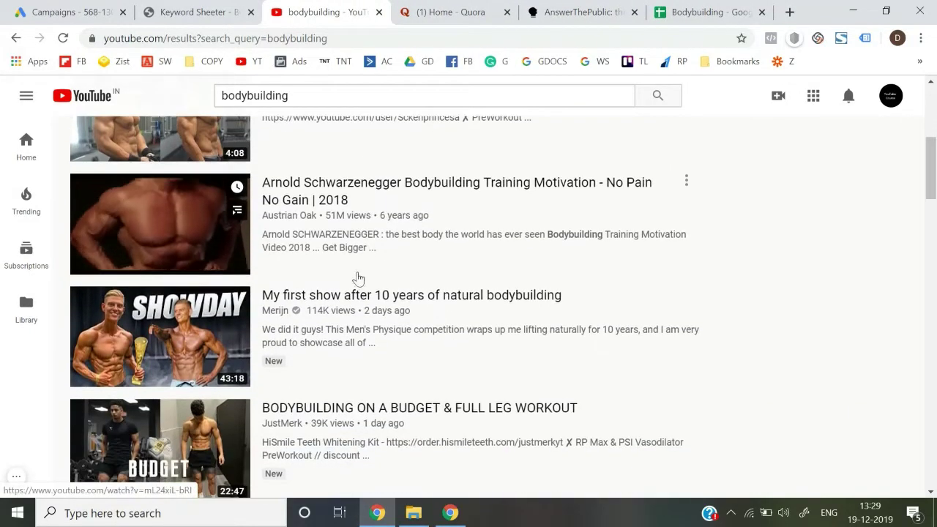
pyautogui.scroll(-1, 347, 295)
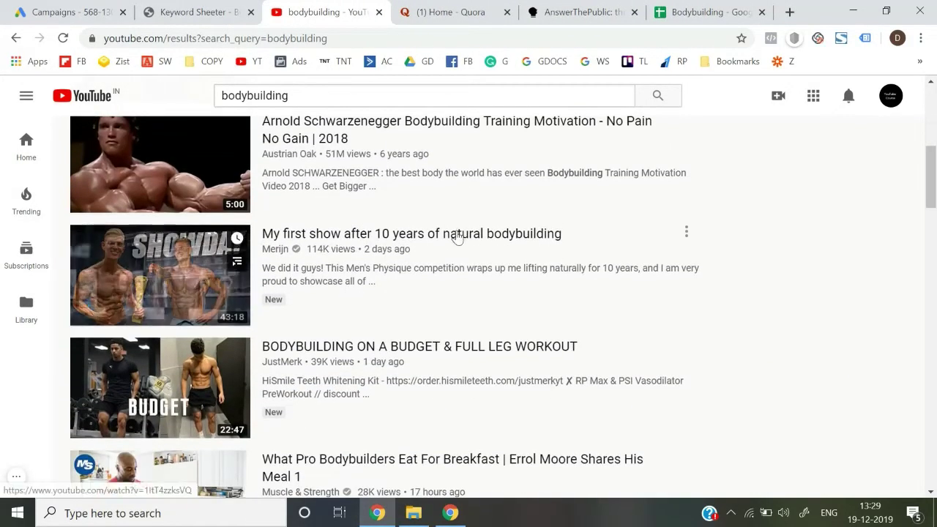
pyautogui.scroll(-1, 450, 241)
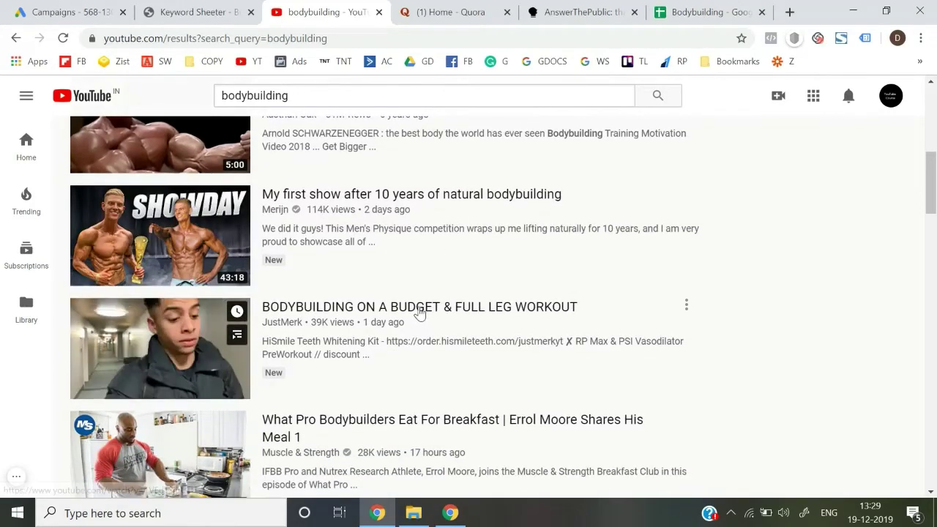
pyautogui.click(708, 9)
pyautogui.write('bu')
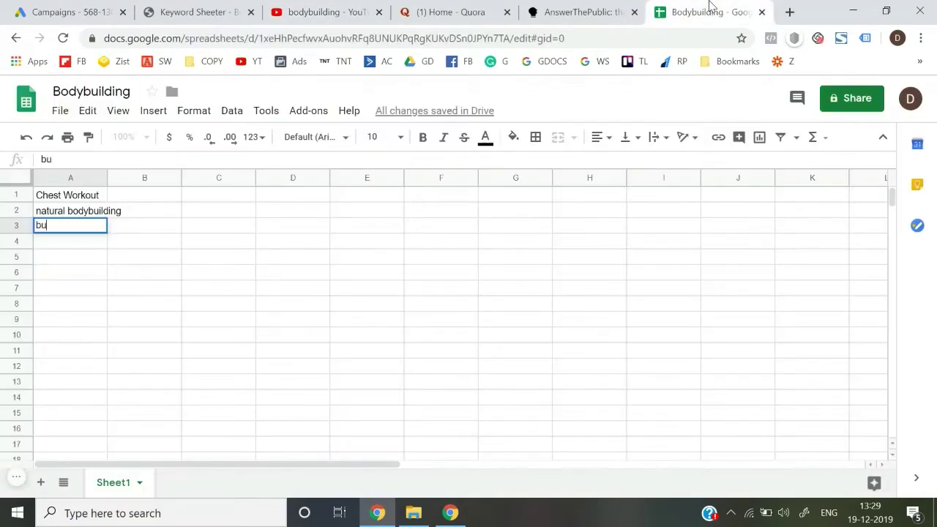
pyautogui.write('dget bodybuilding')
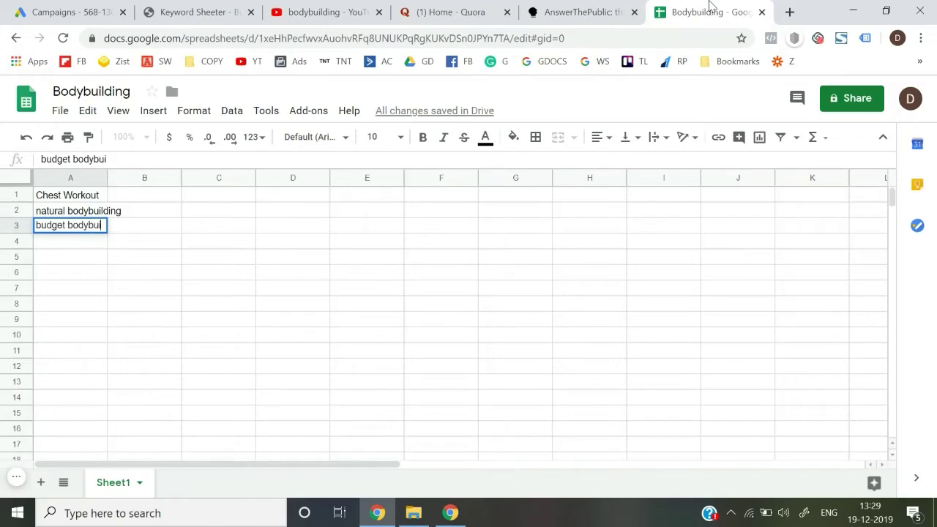
pyautogui.press('Return')
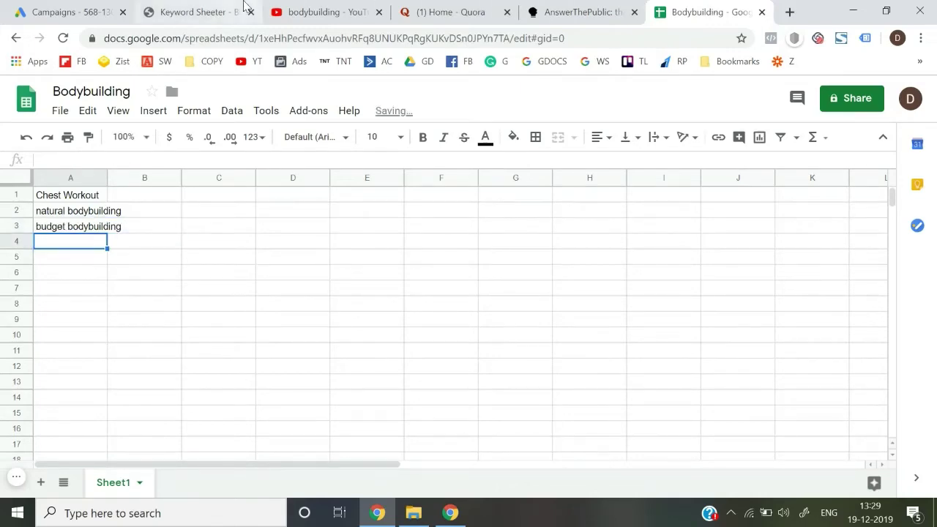
# Widen column A of the spreadsheet so that it fits its longest entry
pyautogui.click(293, 11)
pyautogui.click(688, 10)
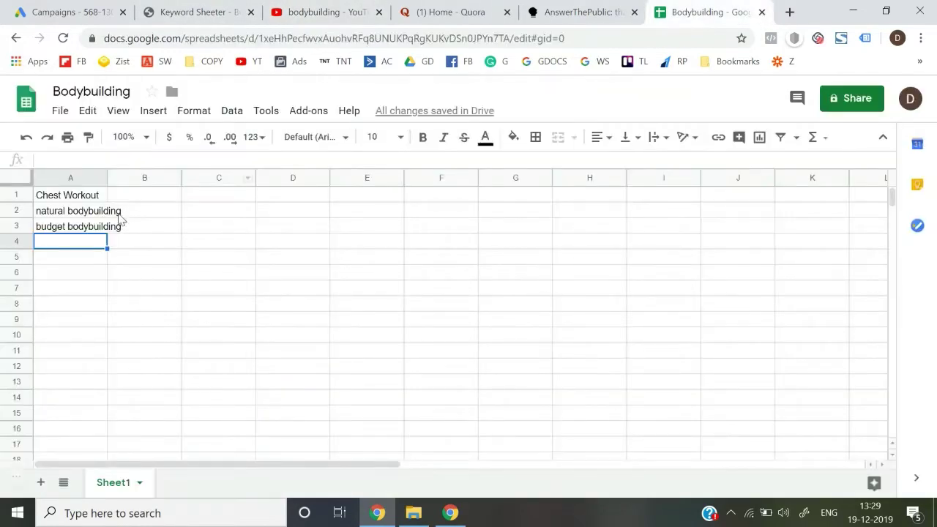
pyautogui.click(99, 178)
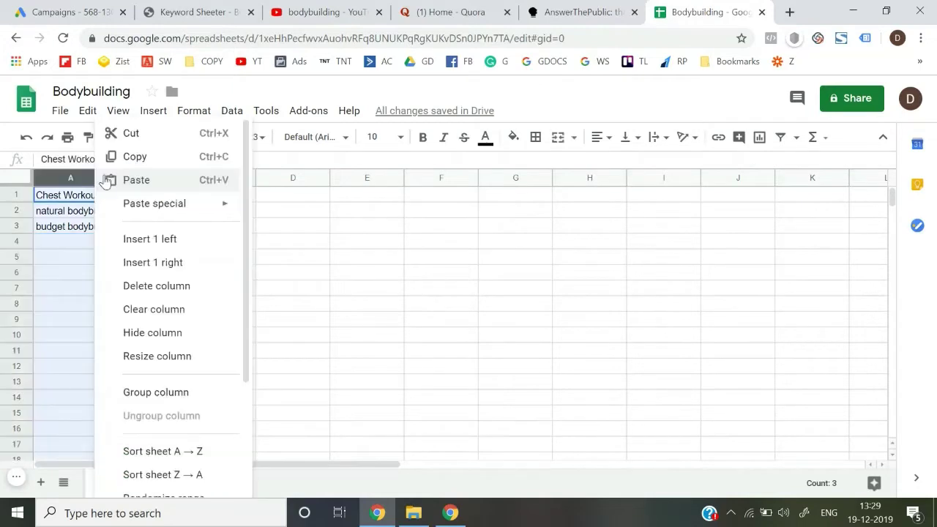
pyautogui.click(350, 247)
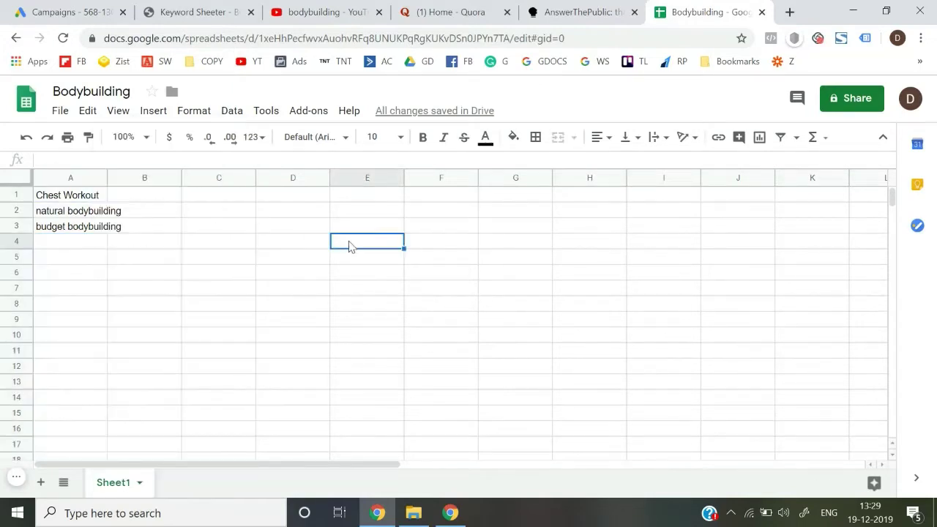
pyautogui.doubleClick(107, 177)
pyautogui.click(103, 226)
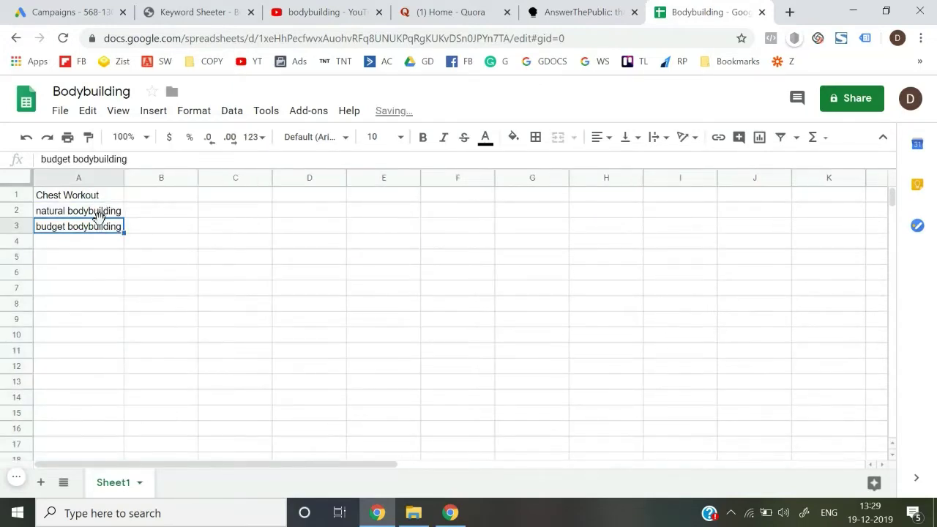
# Examine the video titles further down the YouTube results for bodybuilding for more topic ideas
pyautogui.click(327, 12)
pyautogui.scroll(-1, 346, 276)
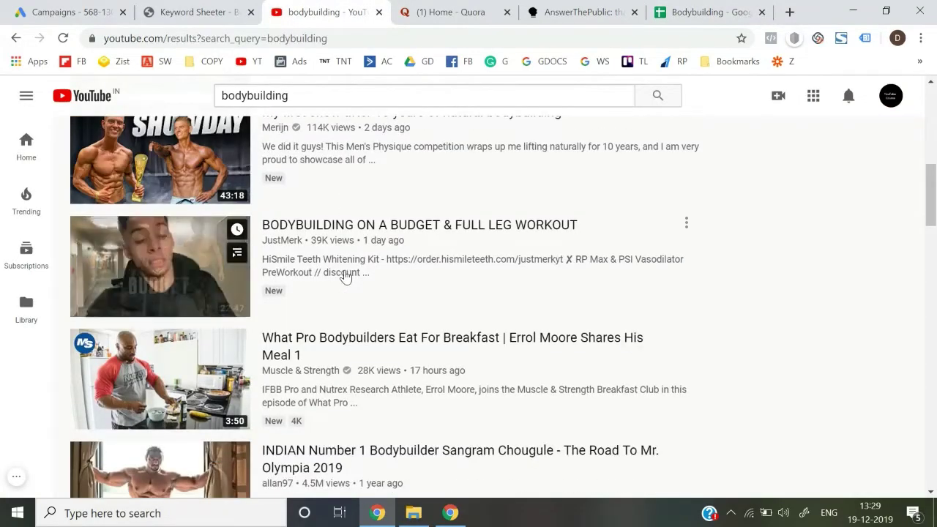
pyautogui.scroll(-1, 330, 304)
pyautogui.scroll(-1, 297, 387)
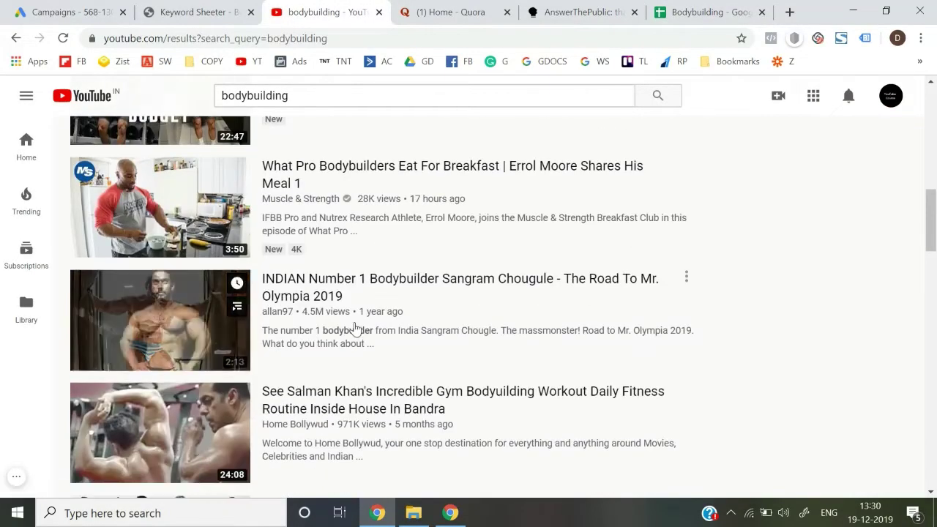
pyautogui.scroll(-2, 356, 328)
pyautogui.scroll(-1, 380, 324)
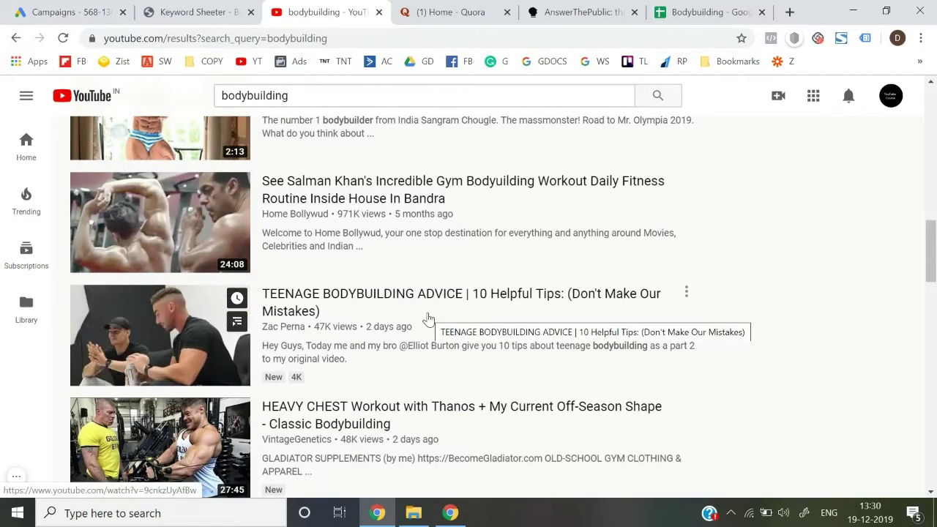
pyautogui.scroll(-1, 428, 319)
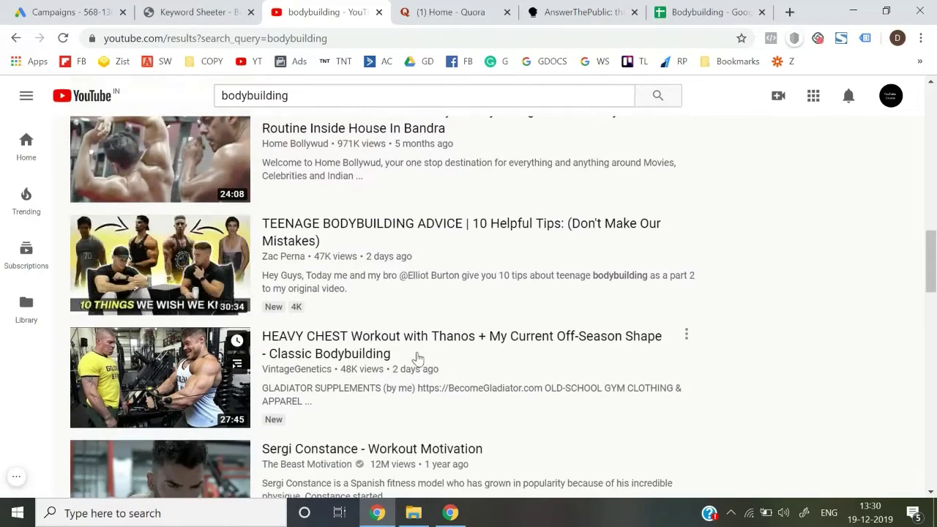
pyautogui.scroll(-1, 410, 362)
pyautogui.scroll(-3, 392, 377)
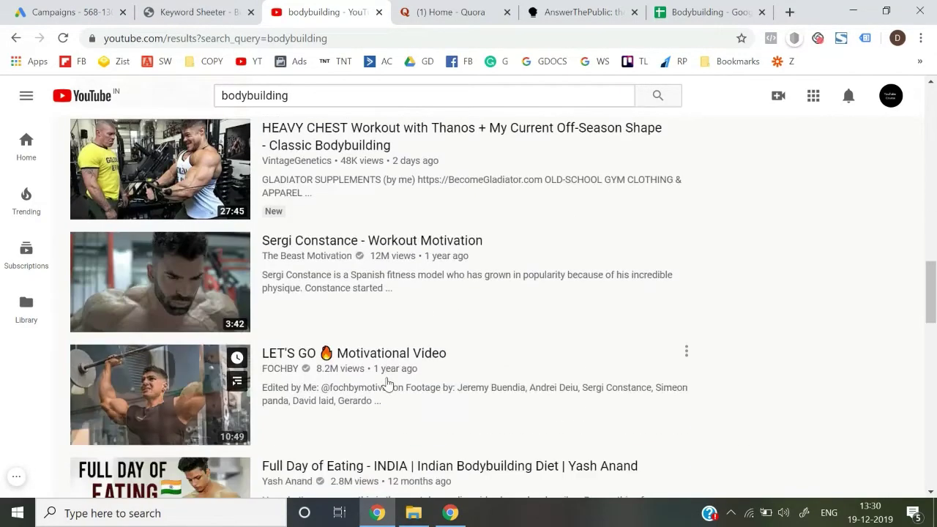
pyautogui.scroll(-1, 395, 366)
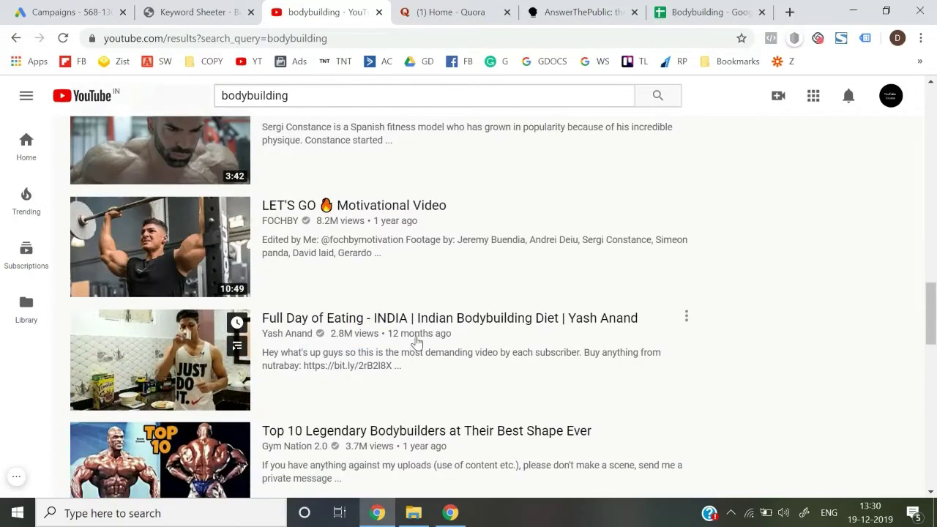
# Switch back to the Bodybuilding spreadsheet and enter "Eating for bodybuilding" in cell A4
pyautogui.hotkey('ctrl', '9')
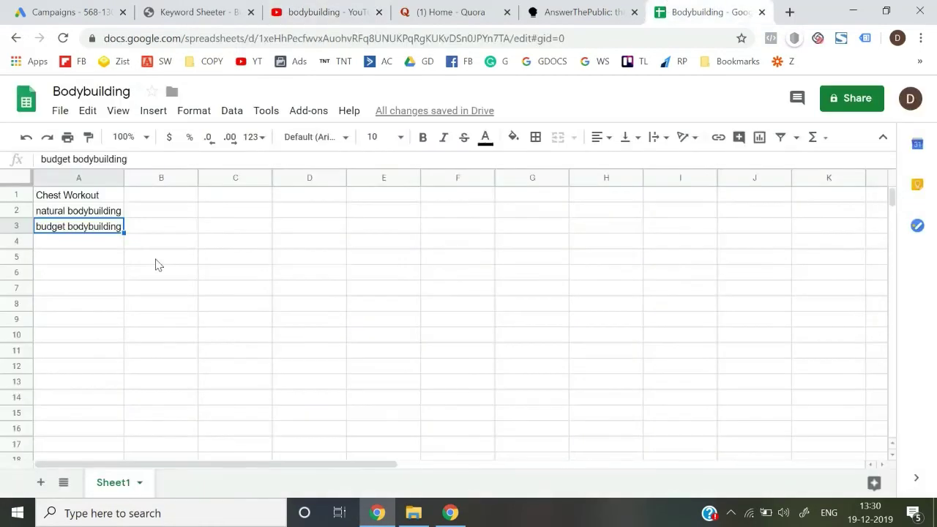
pyautogui.press('Down')
pyautogui.write('z')
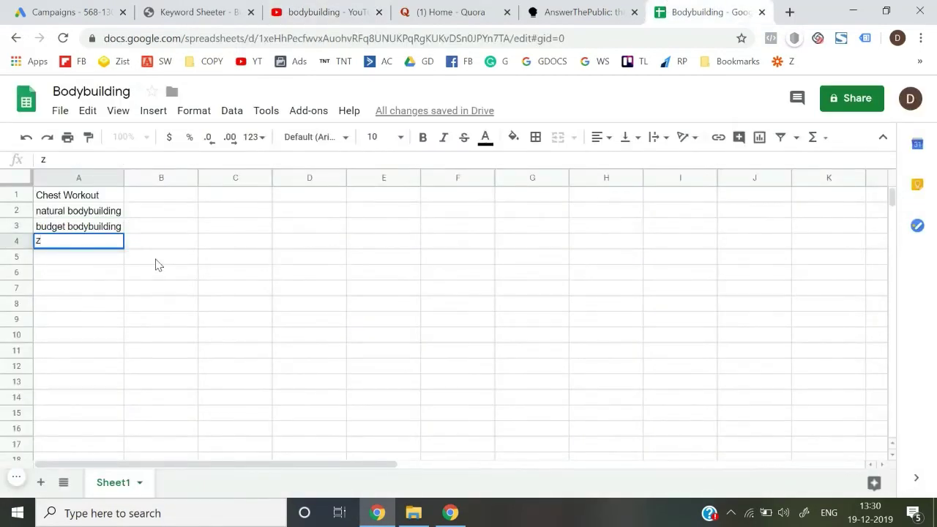
pyautogui.write('Eat')
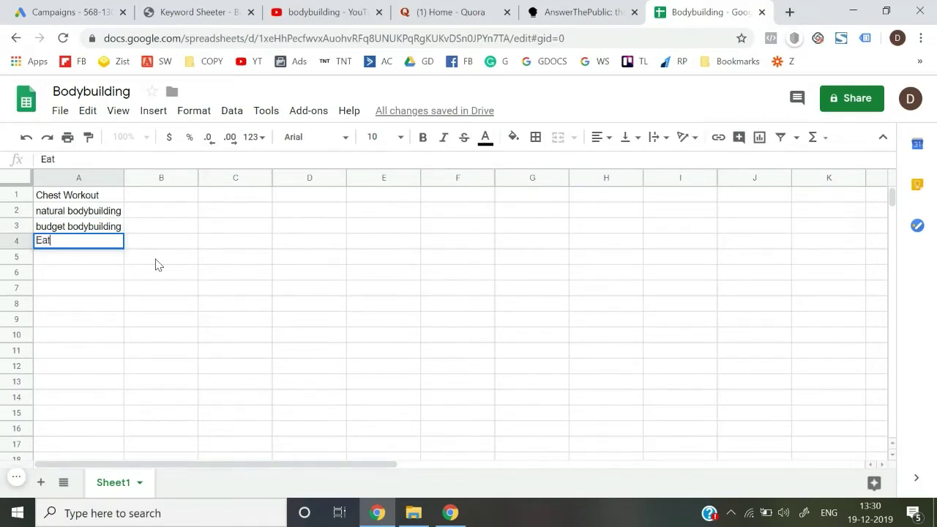
pyautogui.write('ing for bodu')
pyautogui.write('building')
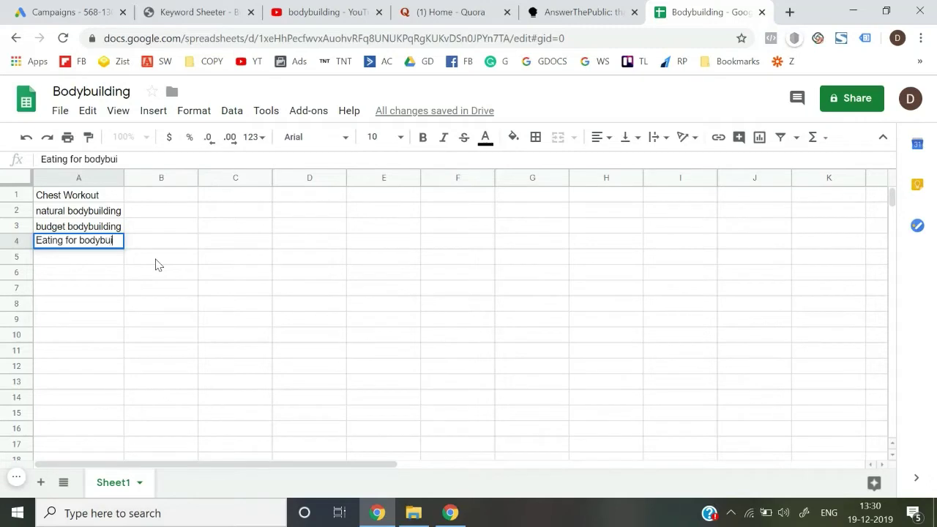
pyautogui.press('Return')
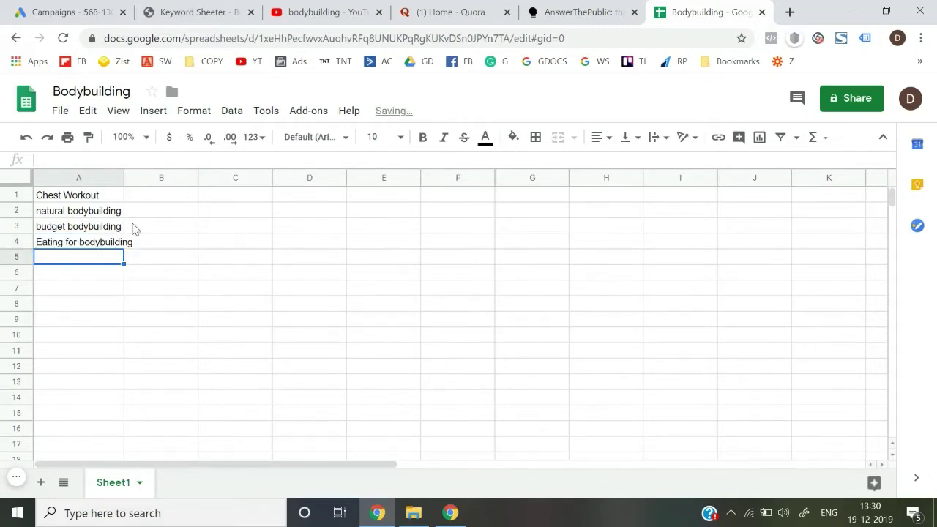
# Widen column A to fit the entry "Eating for bodybuilding" and select cell A1
pyautogui.doubleClick(123, 181)
pyautogui.press('Up')
pyautogui.press('Up')
pyautogui.press('Up')
pyautogui.press('Up')
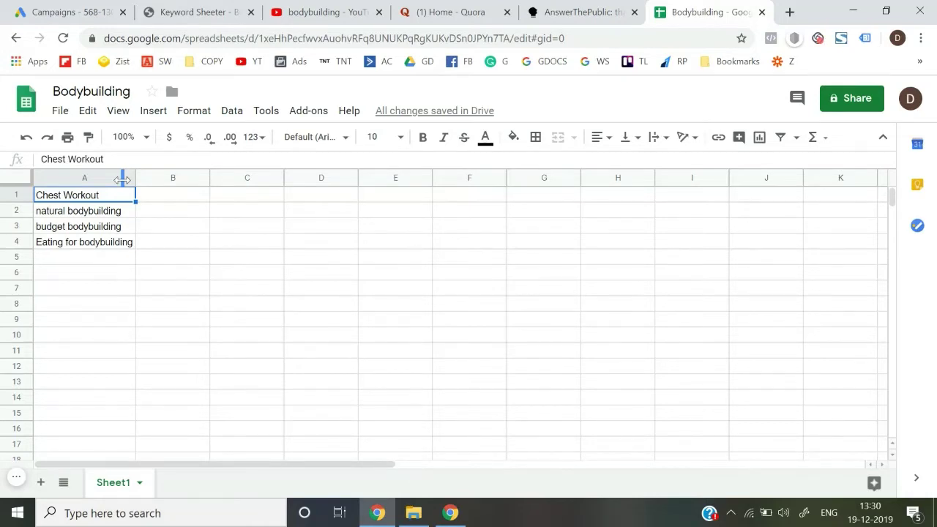
pyautogui.press('Down')
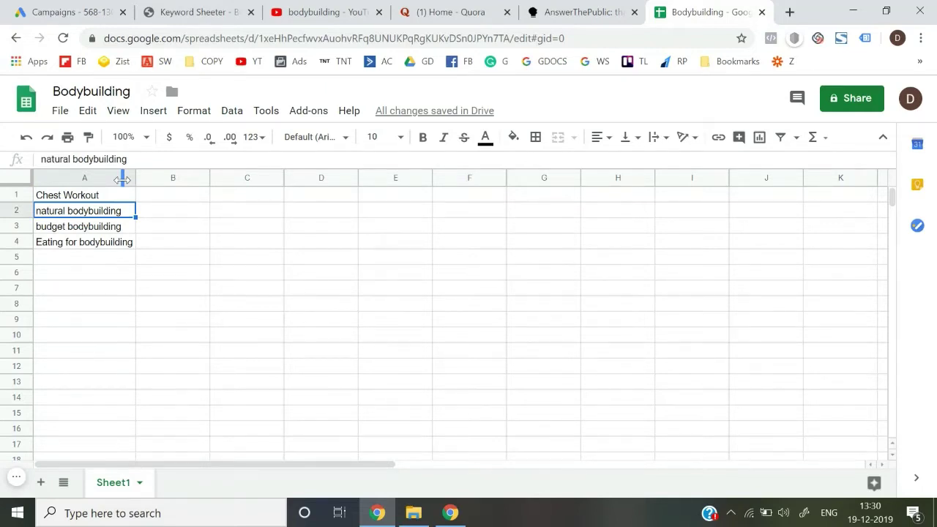
pyautogui.press('Down')
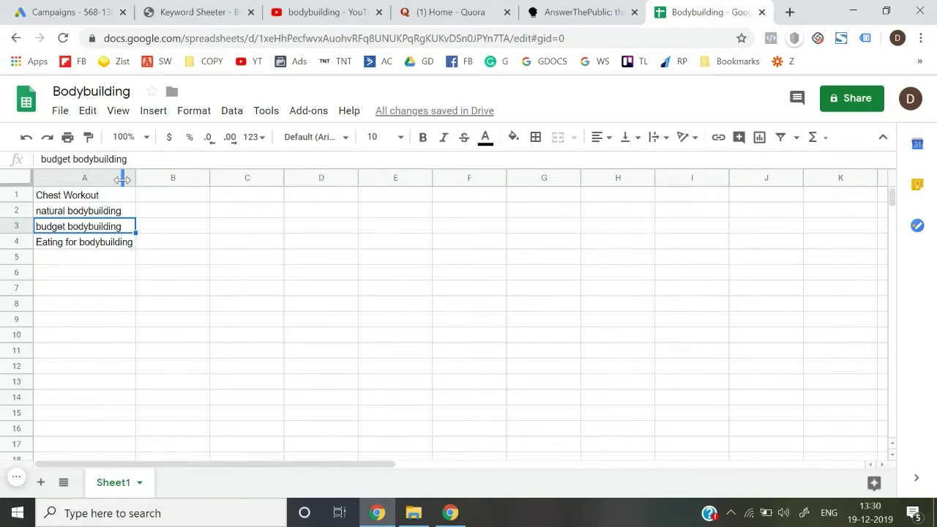
pyautogui.press('Down')
pyautogui.hotkey('shift', 'Up')
pyautogui.hotkey('shift', 'Up')
pyautogui.hotkey('shift', 'Up')
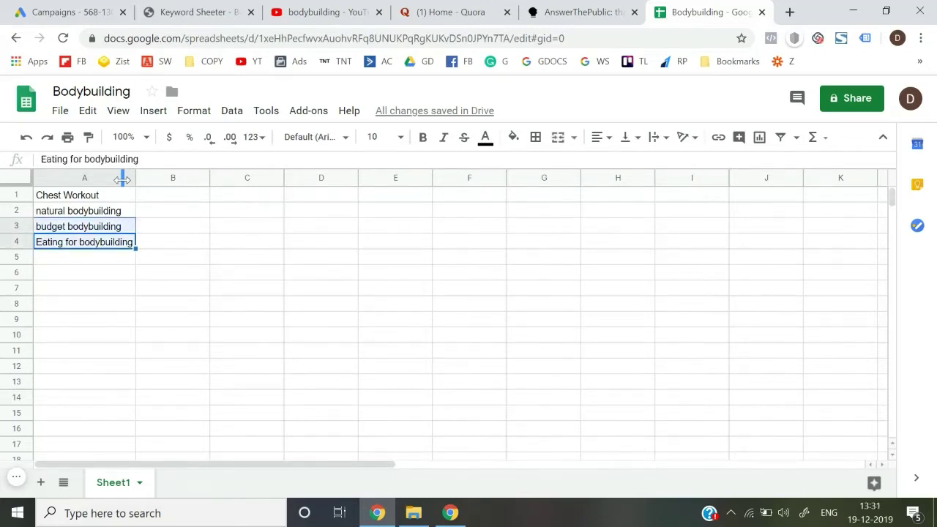
pyautogui.press('Down')
pyautogui.press('Up')
pyautogui.hotkey('ctrl', 'Right')
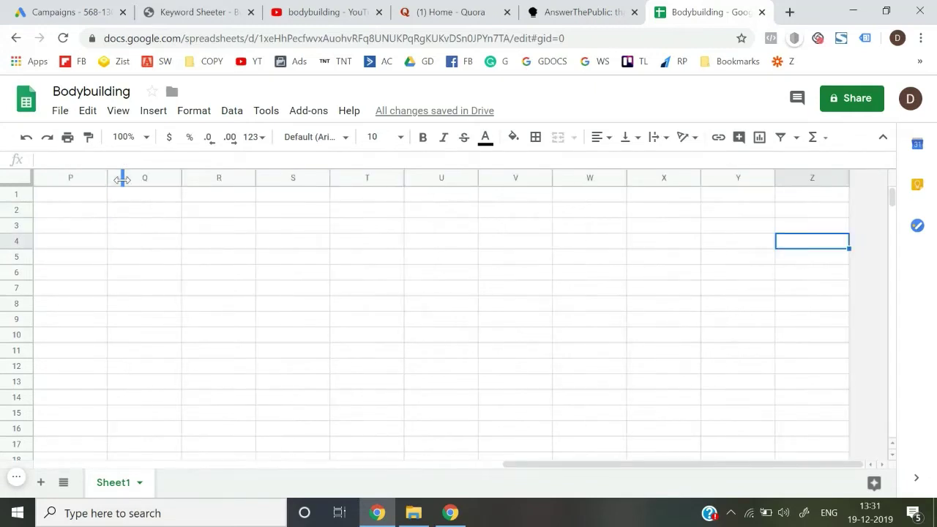
pyautogui.hotkey('ctrl', 'Left')
pyautogui.hotkey('ctrl', 'Up')
pyautogui.hotkey('shift', 'Down')
pyautogui.hotkey('shift', 'Down')
pyautogui.hotkey('shift', 'Down')
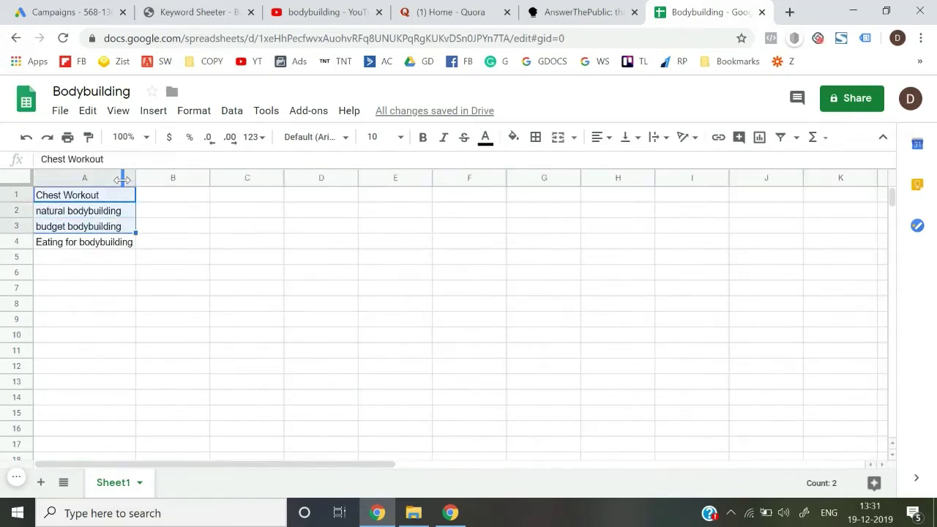
pyautogui.press('Up')
pyautogui.hotkey('shift', 'Down')
pyautogui.hotkey('shift', 'Down')
pyautogui.hotkey('shift', 'Down')
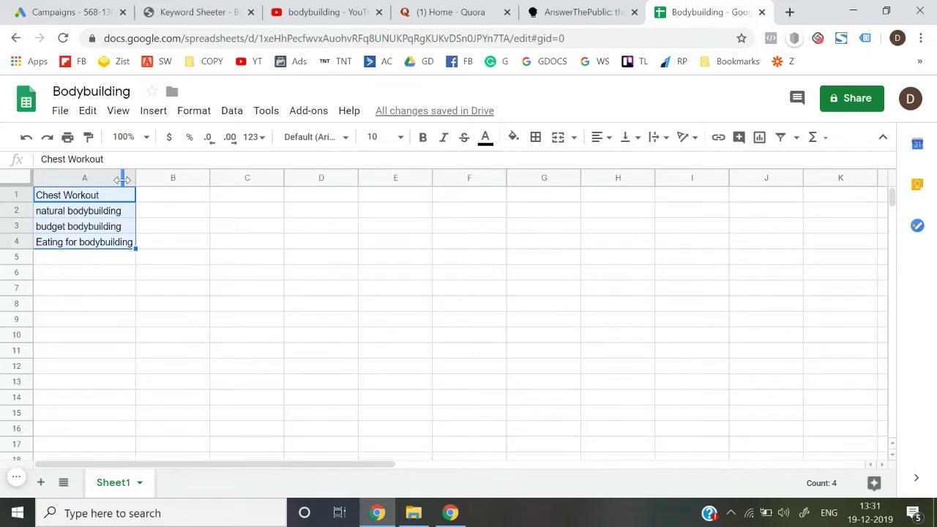
pyautogui.press('Down')
pyautogui.press('Down')
pyautogui.press('Down')
pyautogui.press('Down')
pyautogui.press('Up')
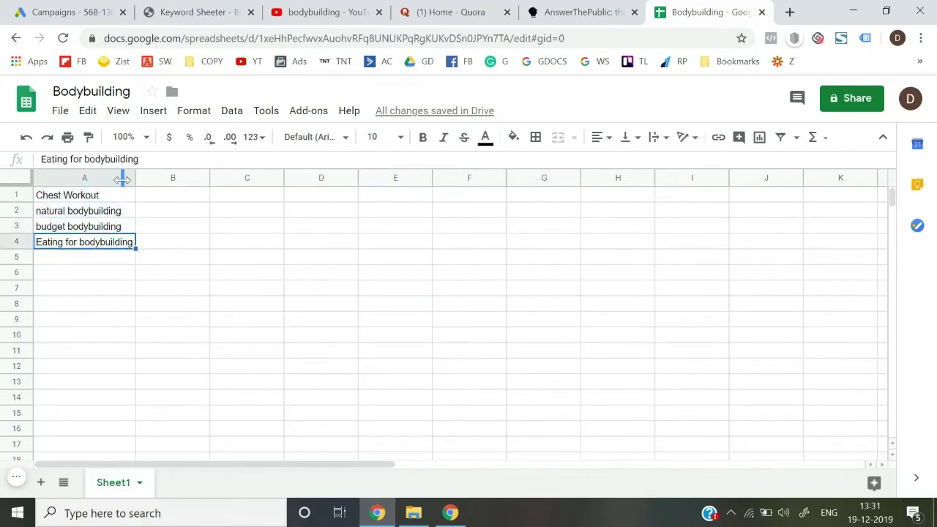
pyautogui.hotkey('shift', 'Up')
pyautogui.hotkey('shift', 'Up')
pyautogui.hotkey('shift', 'Up')
pyautogui.press('Down')
pyautogui.press('Up')
pyautogui.hotkey('shift', 'Up')
pyautogui.hotkey('shift', 'Up')
pyautogui.hotkey('shift', 'Up')
pyautogui.press('Down')
pyautogui.press('Up')
pyautogui.hotkey('shift', 'Up')
pyautogui.hotkey('shift', 'Up')
pyautogui.hotkey('shift', 'Up')
pyautogui.press('Down')
pyautogui.press('Up')
pyautogui.hotkey('shift', 'Up')
pyautogui.hotkey('shift', 'Up')
pyautogui.hotkey('shift', 'Up')
pyautogui.press('Down')
pyautogui.press('Up')
# Switch to the YouTube results for bodybuilding and examine the remaining video titles for more topic ideas
pyautogui.click(359, 10)
pyautogui.scroll(-3, 311, 364)
pyautogui.scroll(-5, 311, 364)
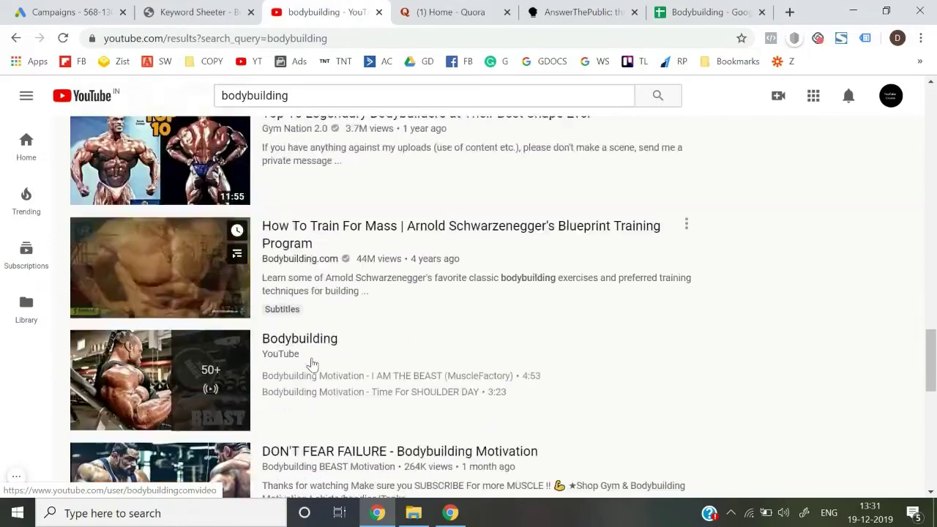
pyautogui.scroll(-2, 311, 364)
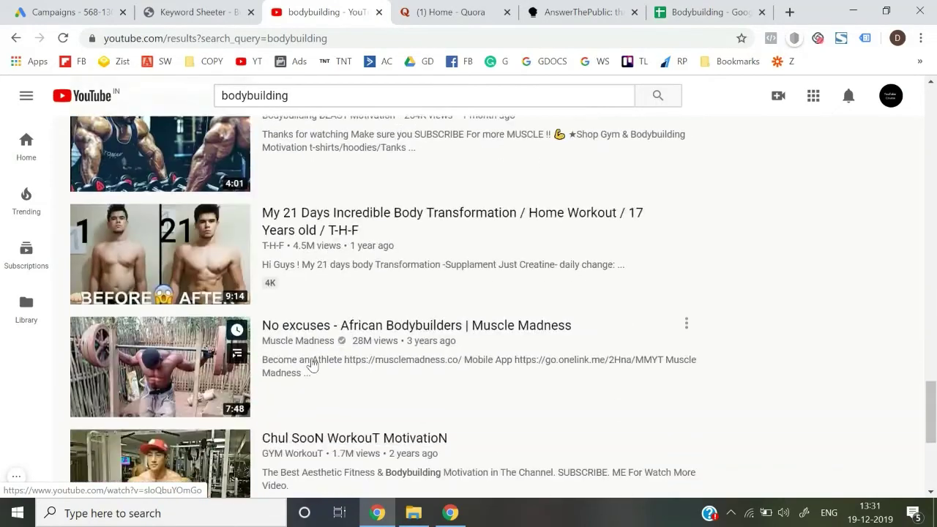
pyautogui.scroll(9, 311, 364)
pyautogui.scroll(-3, 329, 287)
pyautogui.scroll(3, 376, 264)
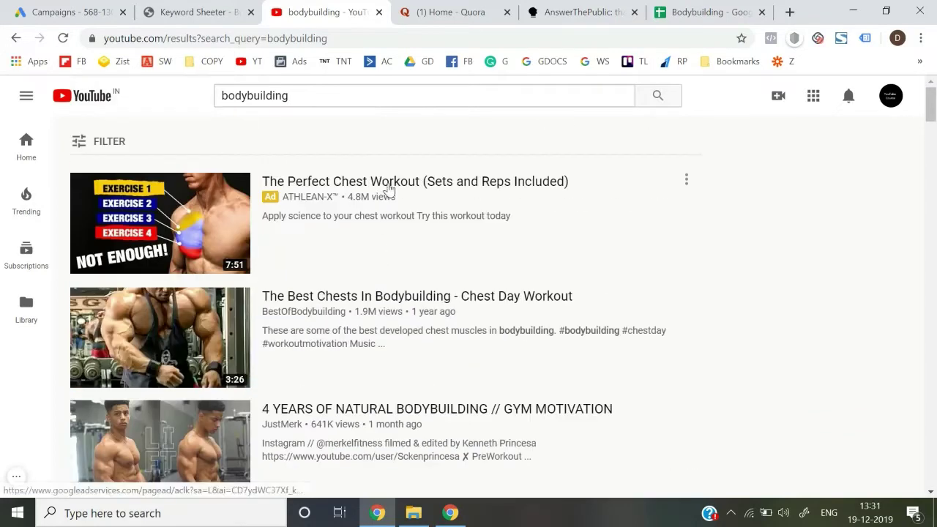
# Search YouTube for "bodybuilding india"
pyautogui.click(373, 99)
pyautogui.write('india')
pyautogui.press('Return')
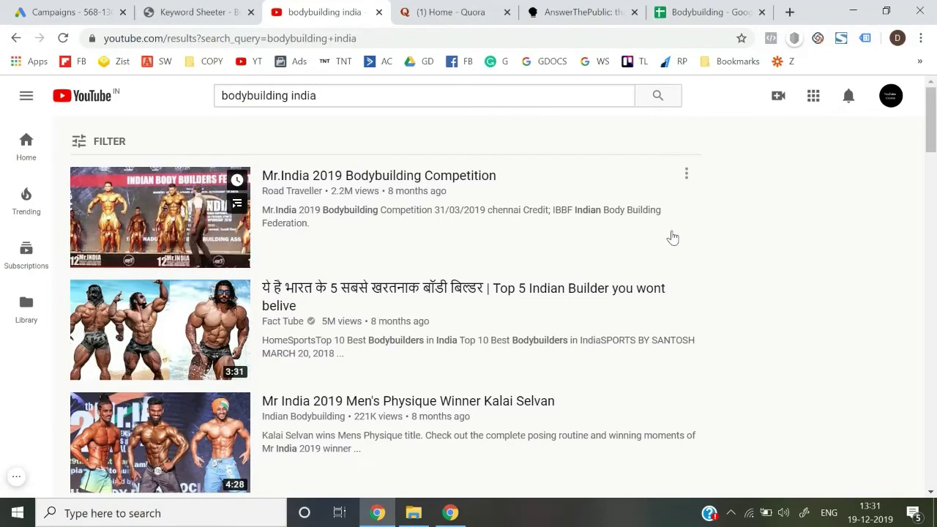
# Open the video "Full Day of Eating | Indian Bodybuilding Diet Plan" from the results and pause its playback
pyautogui.scroll(-3, 669, 237)
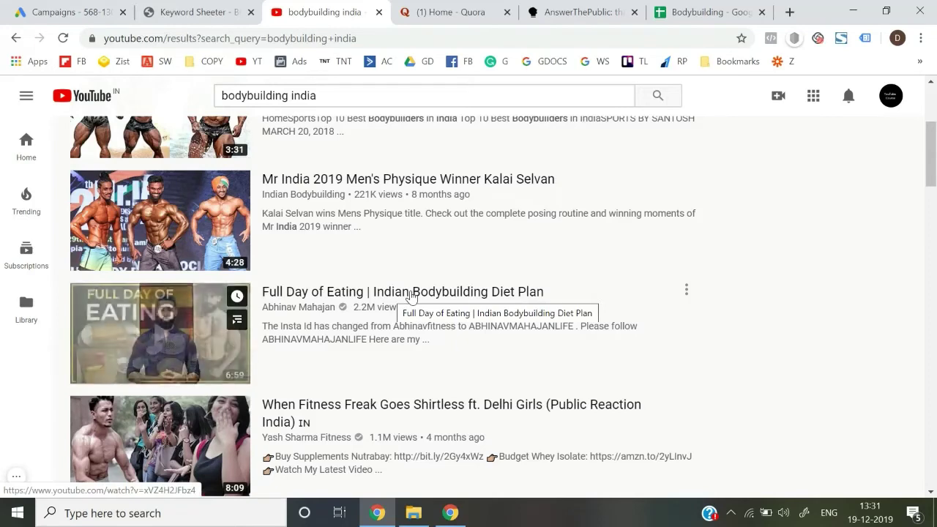
pyautogui.click(411, 295)
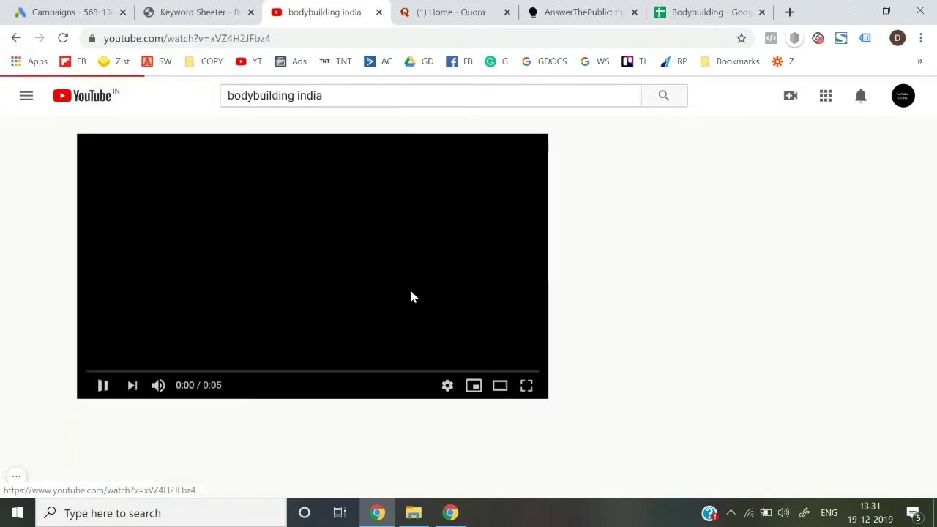
pyautogui.click(104, 393)
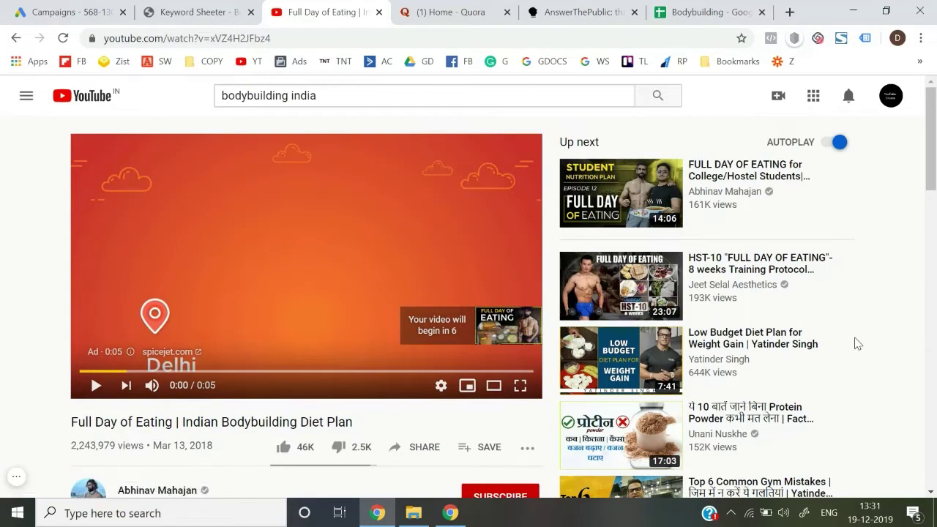
# Look through the suggested videos for a topic and enter "Protein" in cell A5 of the Bodybuilding spreadsheet
pyautogui.scroll(-1, 854, 341)
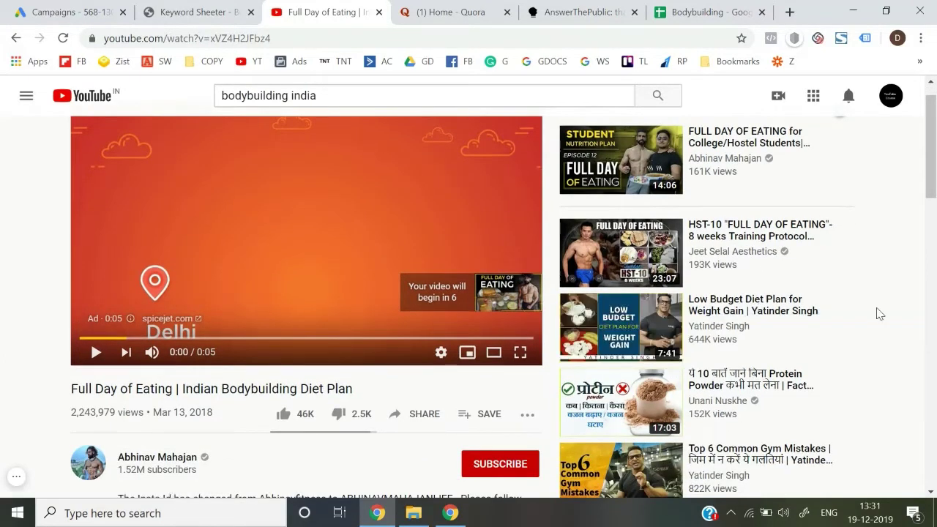
pyautogui.scroll(-1, 879, 314)
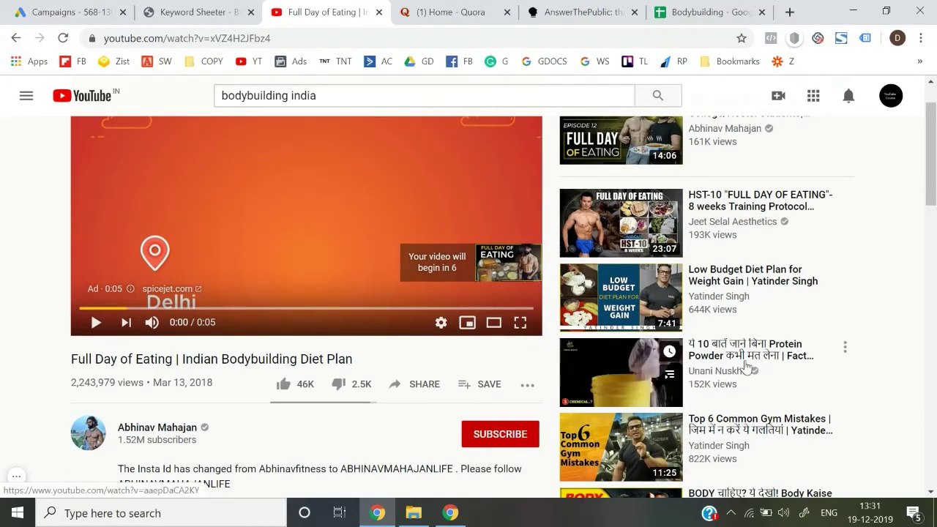
pyautogui.click(703, 12)
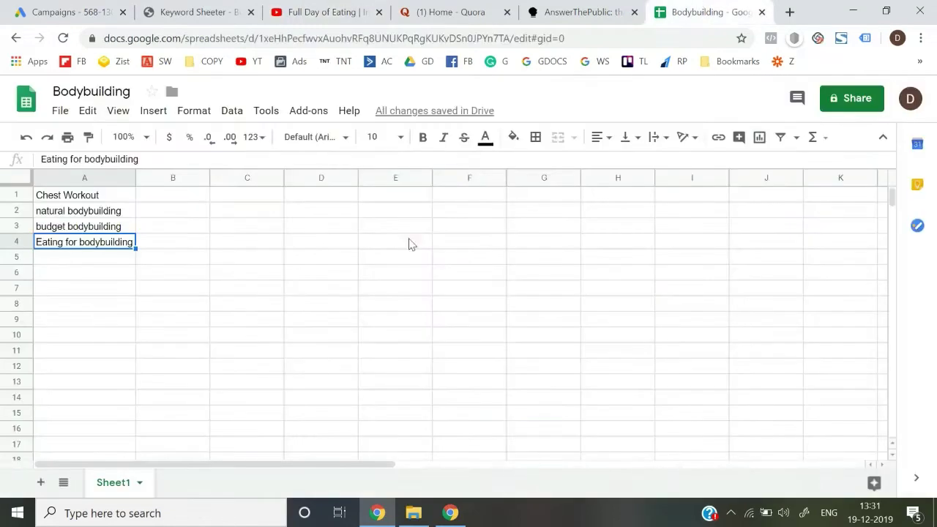
pyautogui.press('Return')
pyautogui.write('A')
pyautogui.press('Escape')
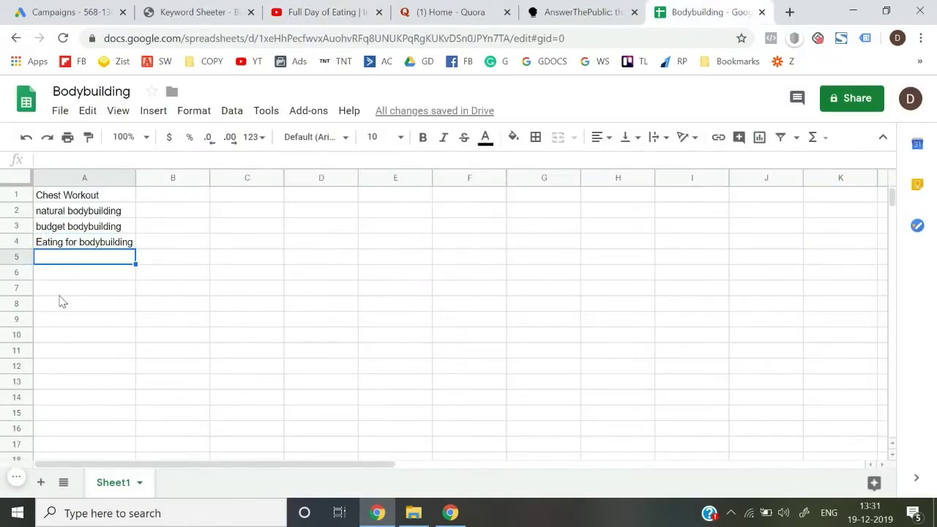
pyautogui.write('Protein')
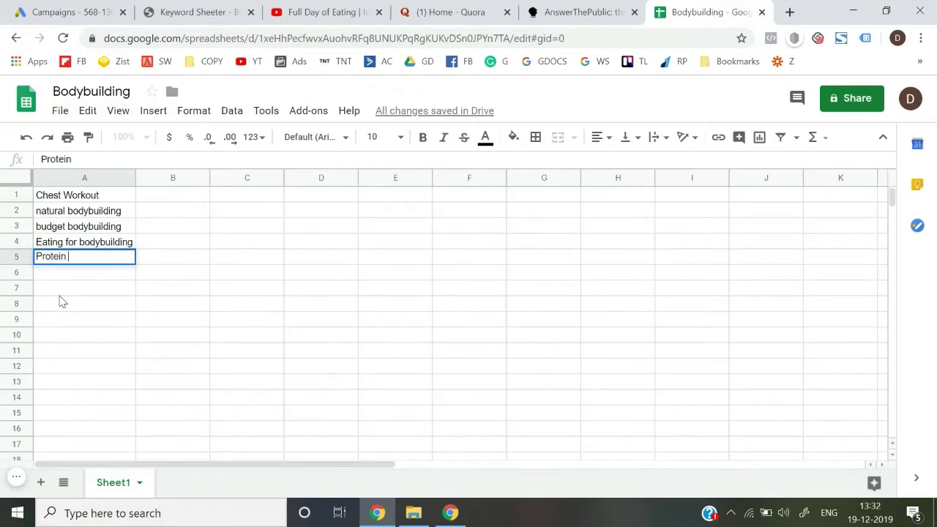
pyautogui.press('Return')
# Check further suggested videos on YouTube and enter "Gym mistakes" in cell A6 of the spreadsheet
pyautogui.click(298, 11)
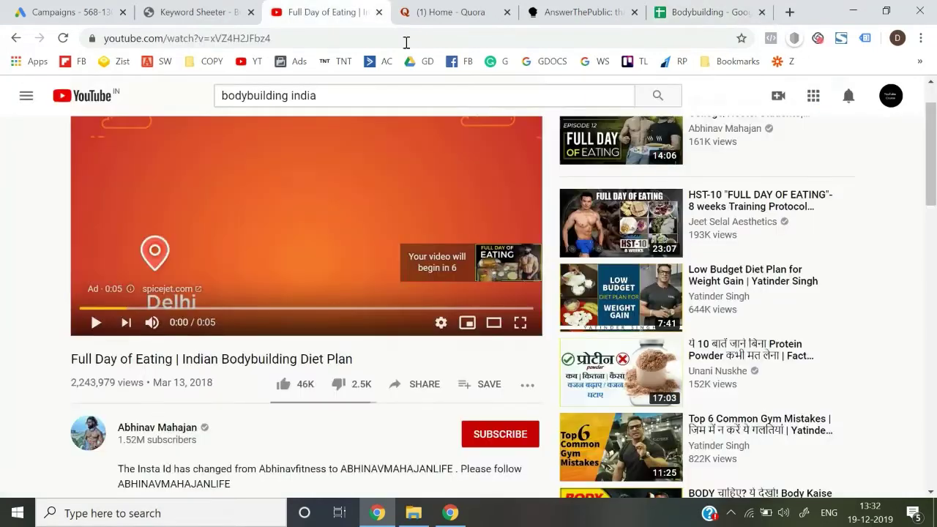
pyautogui.scroll(-2, 874, 318)
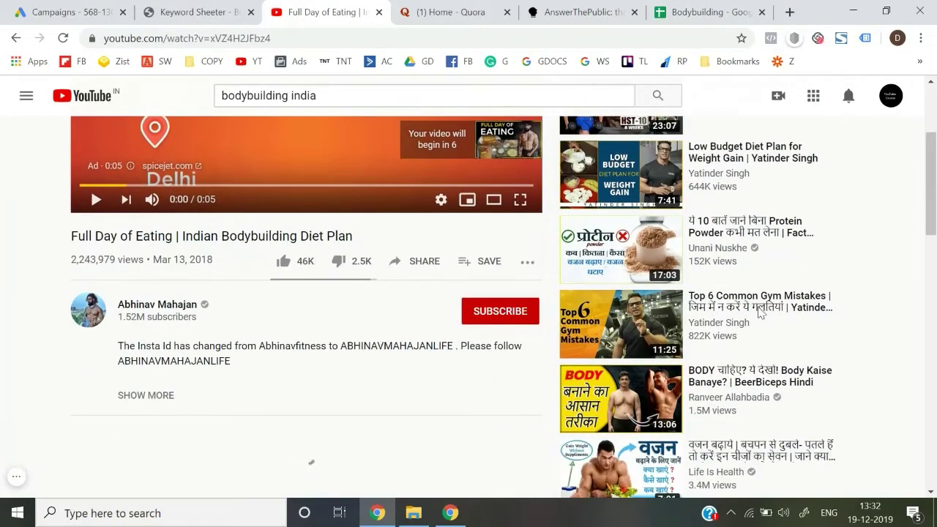
pyautogui.click(679, 6)
pyautogui.write('Gym mistakes')
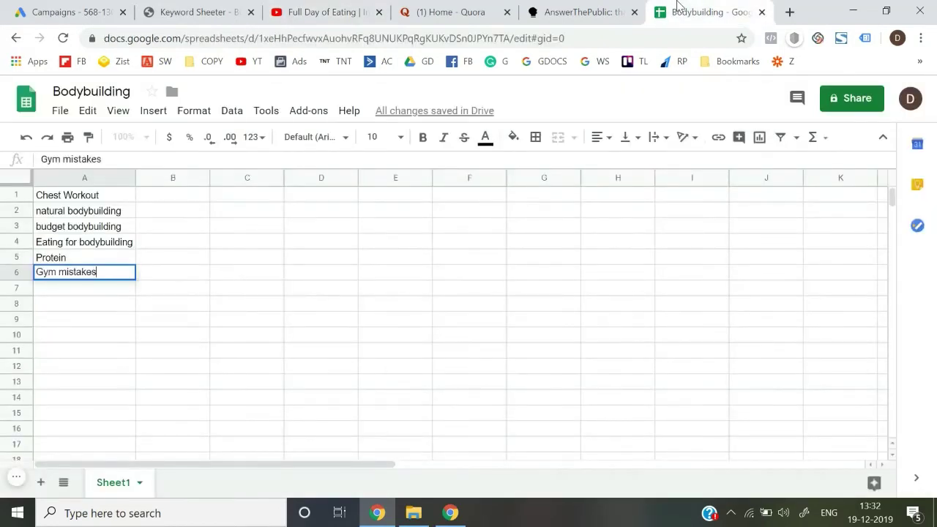
pyautogui.press('Return')
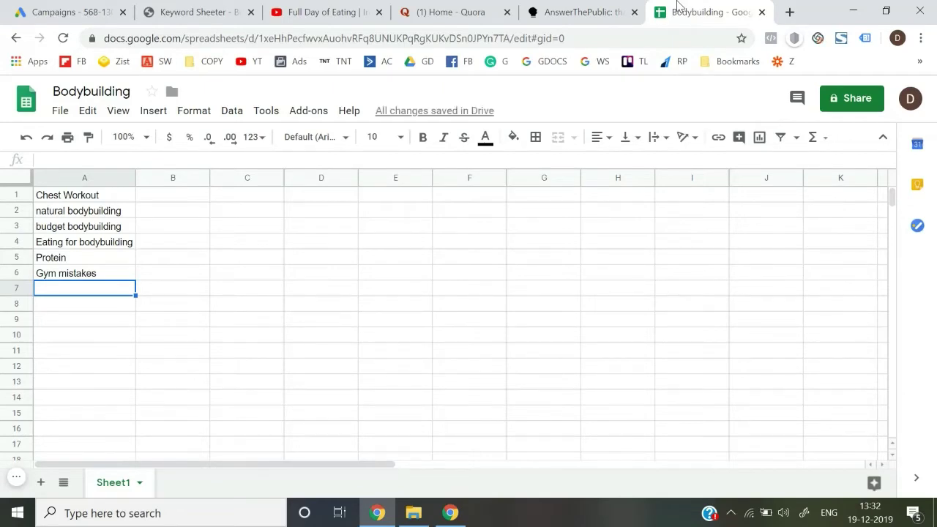
pyautogui.press('Up')
pyautogui.hotkey('shift', 'Up')
pyautogui.hotkey('shift', 'Up')
pyautogui.hotkey('shift', 'Up')
pyautogui.hotkey('shift', 'Up')
pyautogui.hotkey('shift', 'Up')
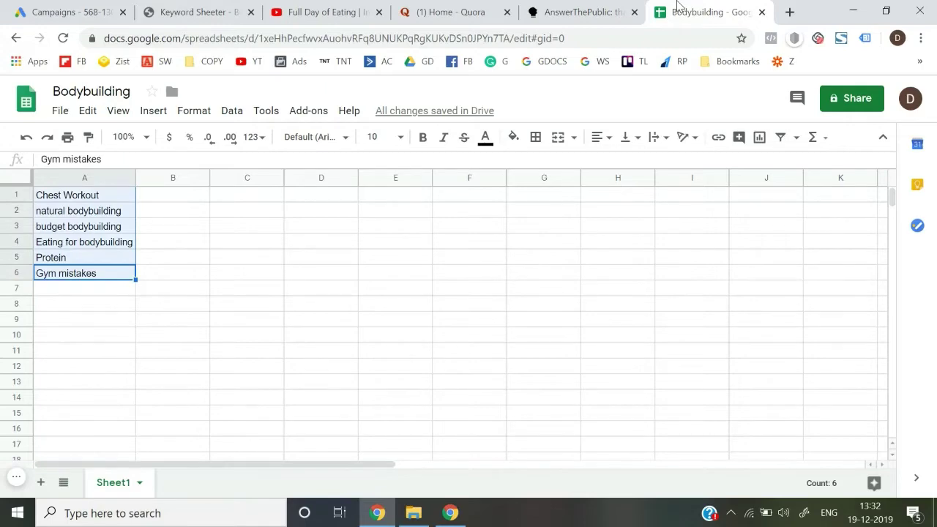
# Look further through the suggested YouTube videos and enter "How to build good body" in cell A7 of the spreadsheet
pyautogui.click(298, 8)
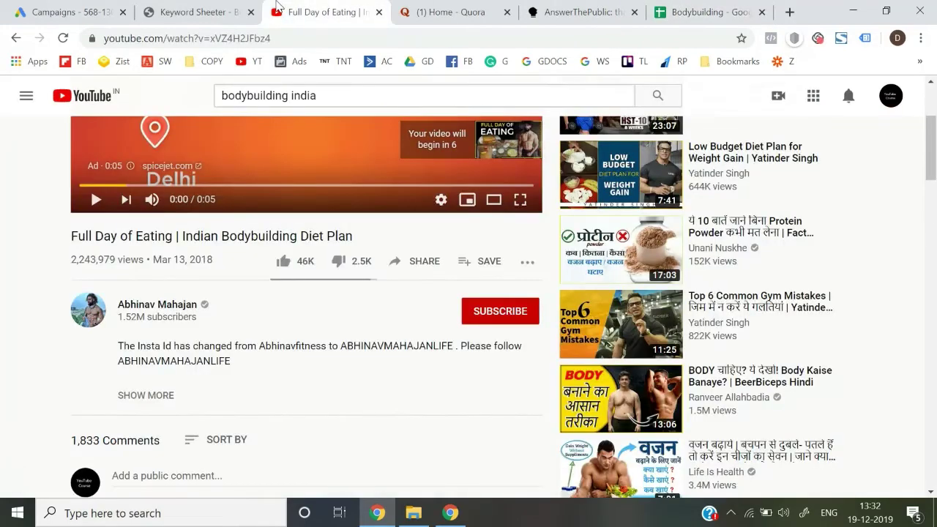
pyautogui.scroll(-2, 832, 298)
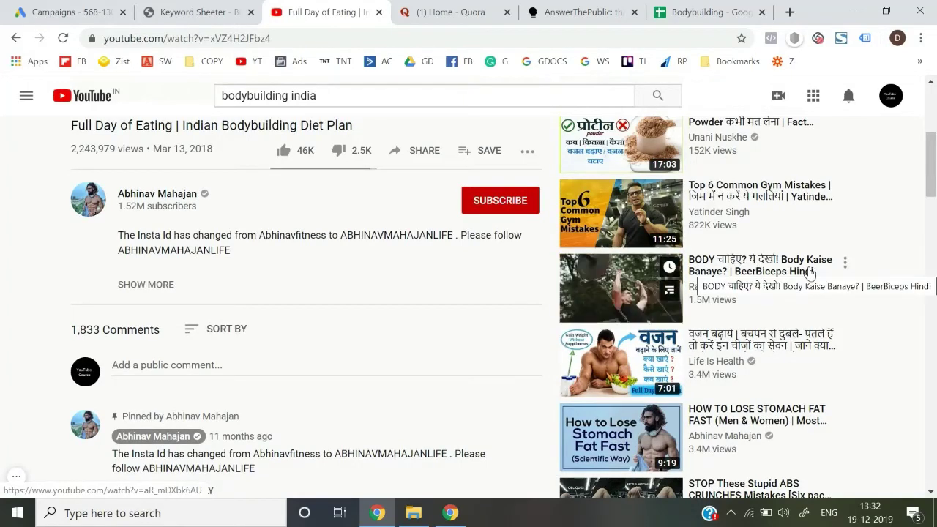
pyautogui.click(708, 9)
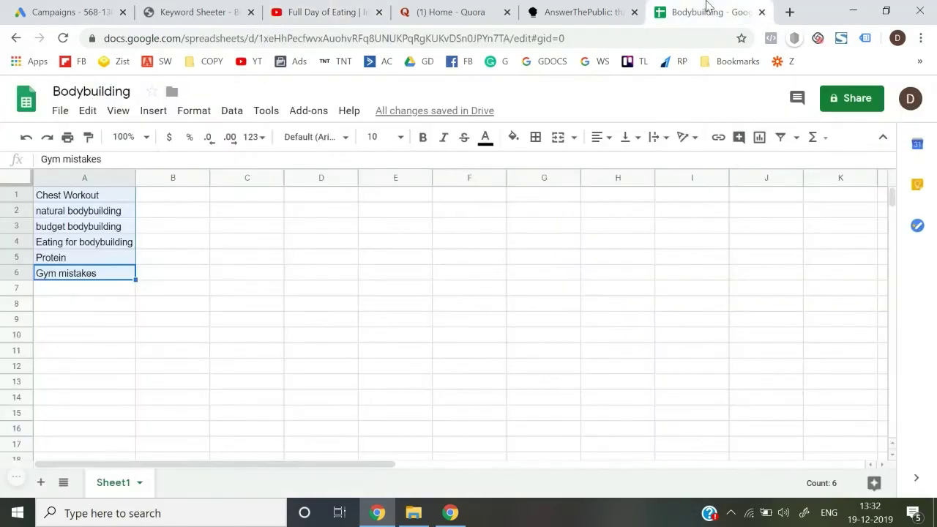
pyautogui.press('Down')
pyautogui.write('How to')
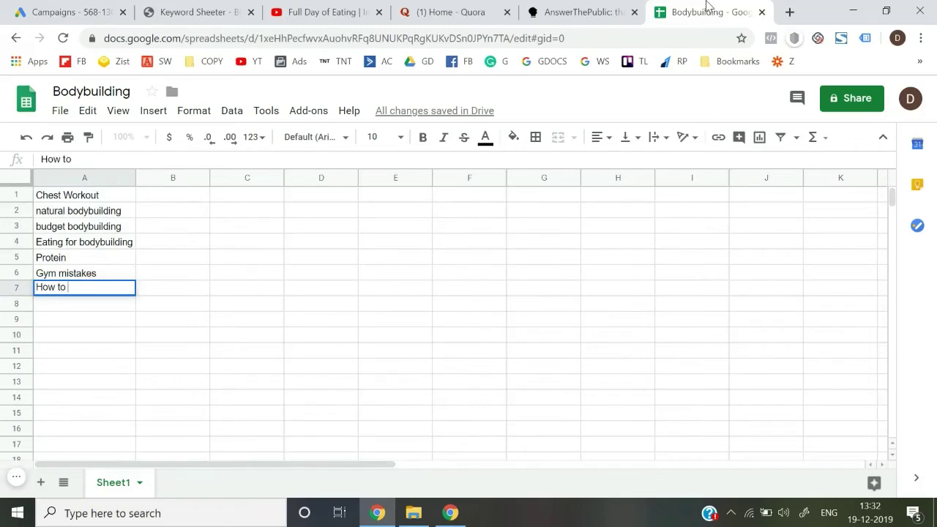
pyautogui.write(' grow')
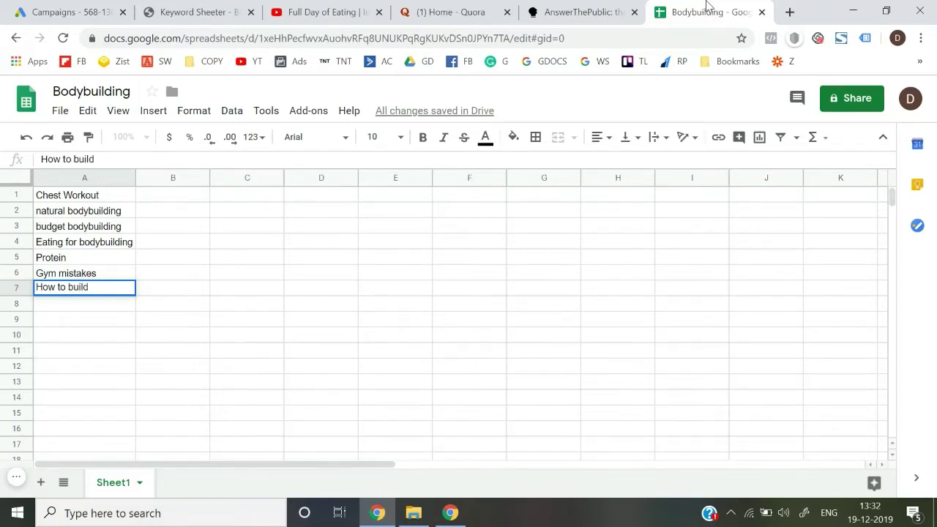
pyautogui.write('ody')
pyautogui.press('Return')
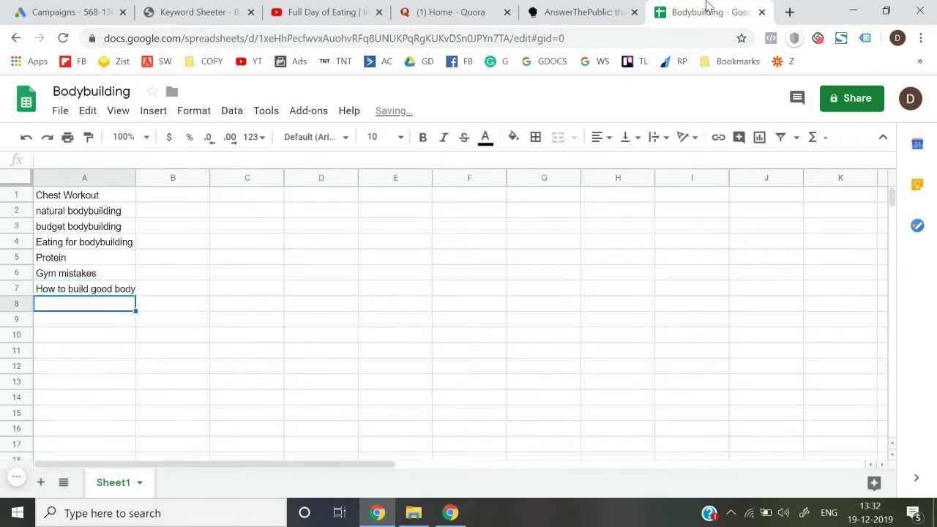
# Find another topic among the suggested YouTube videos and enter "stomach fat" in cell A8 of the spreadsheet
pyautogui.click(322, 12)
pyautogui.scroll(-2, 699, 302)
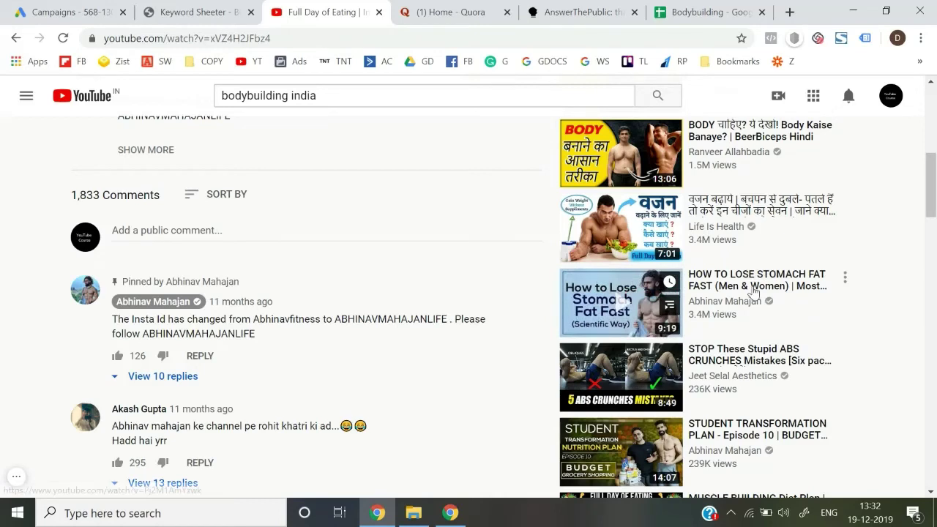
pyautogui.click(654, 6)
pyautogui.write('stomach fat')
pyautogui.press('Return')
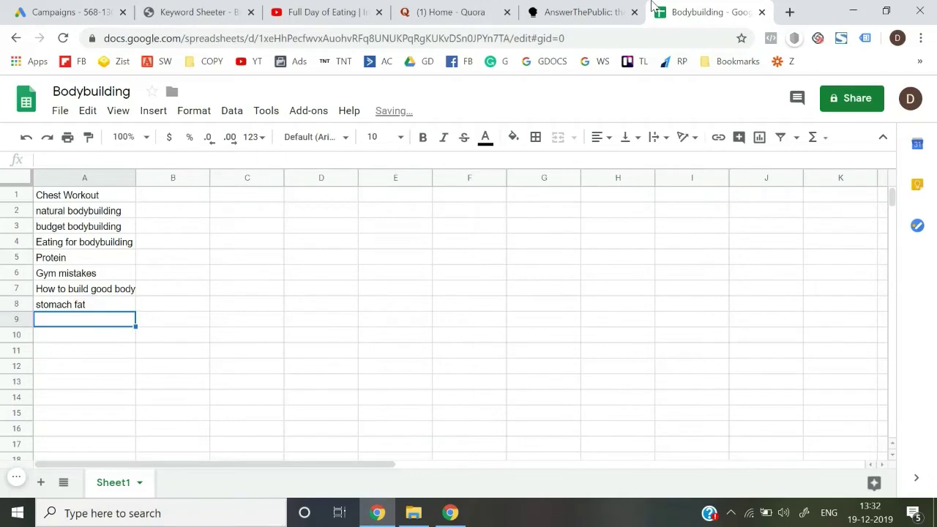
# Switch back to YouTube and open the suggested video "HOW TO LOSE STOMACH FAT FAST (Men & Women) | Most Scientific Way"
pyautogui.click(201, 9)
pyautogui.click(327, 9)
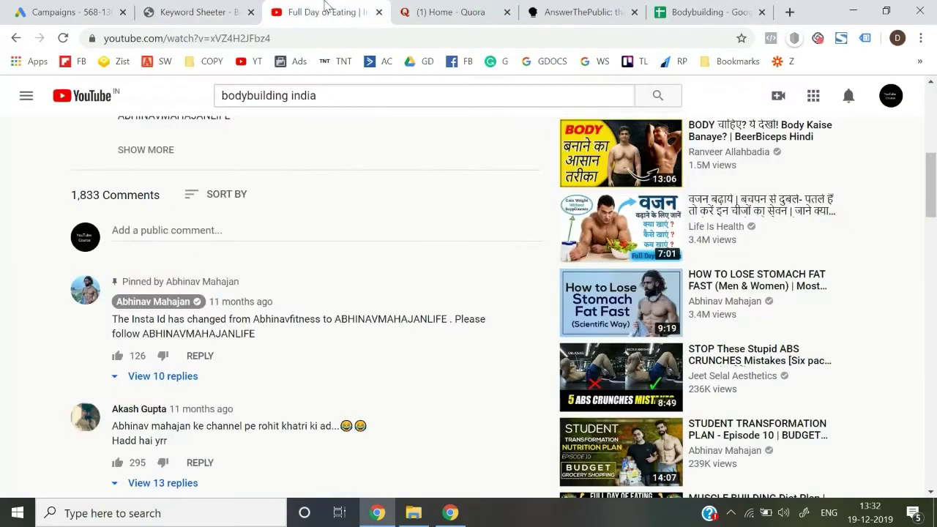
pyautogui.click(735, 295)
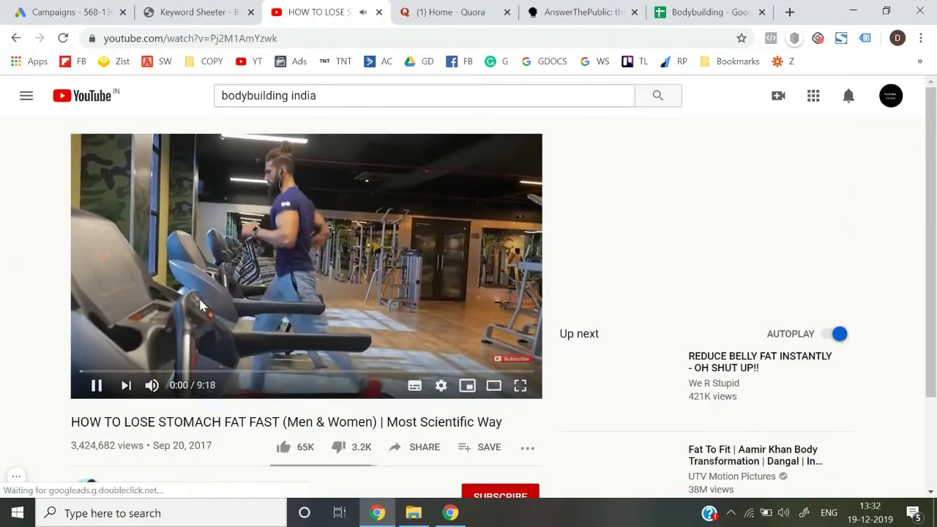
# Pause the stomach fat video, go to its creator's channel and open the channel's list of uploaded videos
pyautogui.click(96, 385)
pyautogui.scroll(-2, 99, 366)
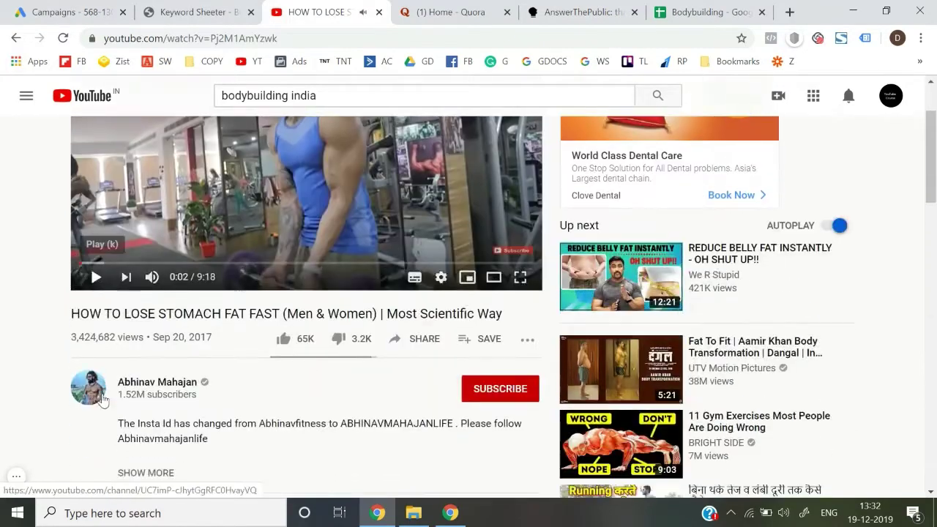
pyautogui.click(156, 388)
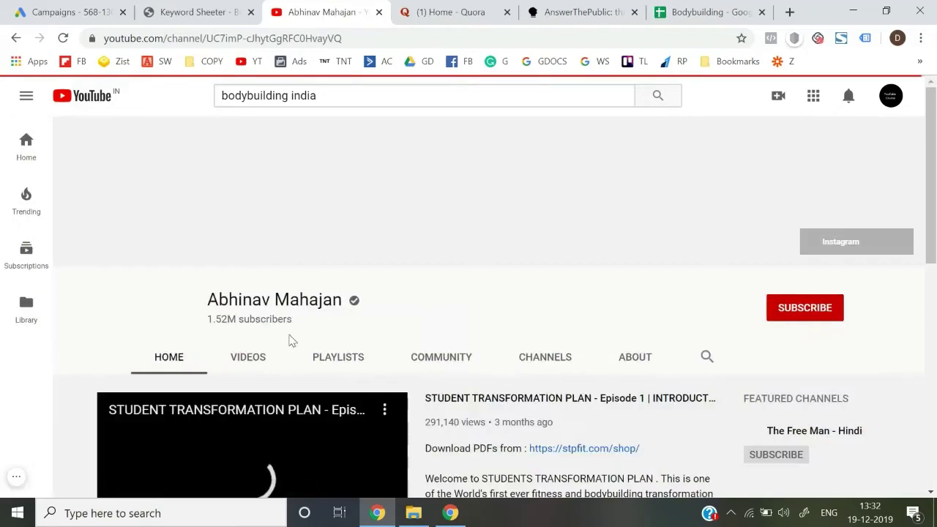
pyautogui.click(249, 351)
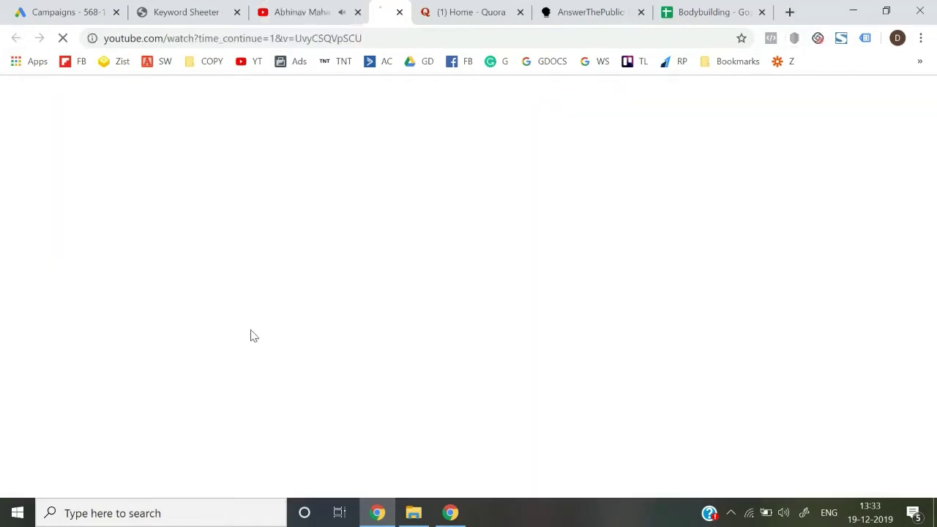
pyautogui.click(434, 12)
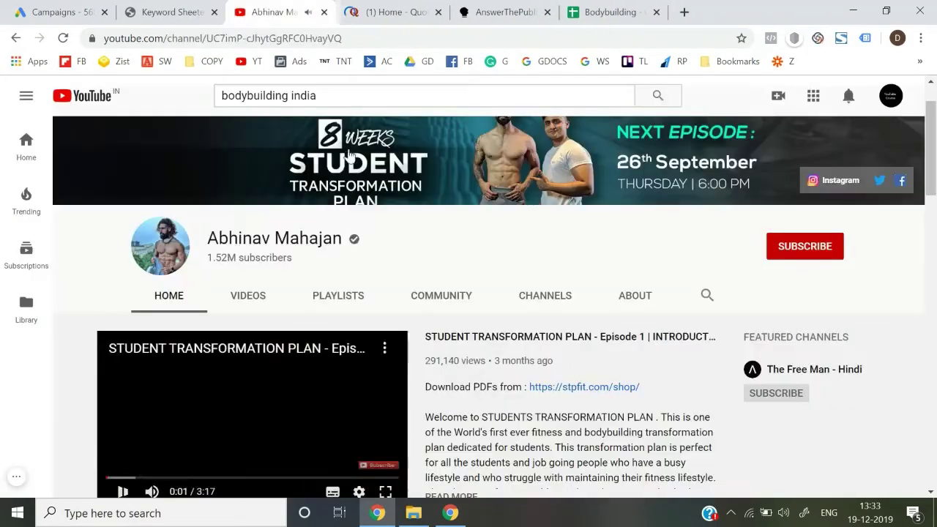
pyautogui.click(246, 304)
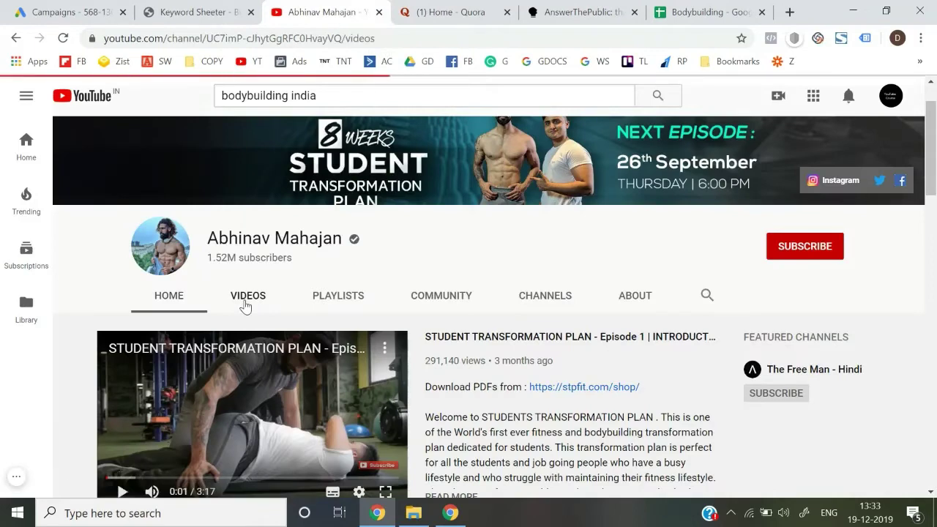
# Sort the channel's uploaded videos by most popular
pyautogui.scroll(-1, 292, 293)
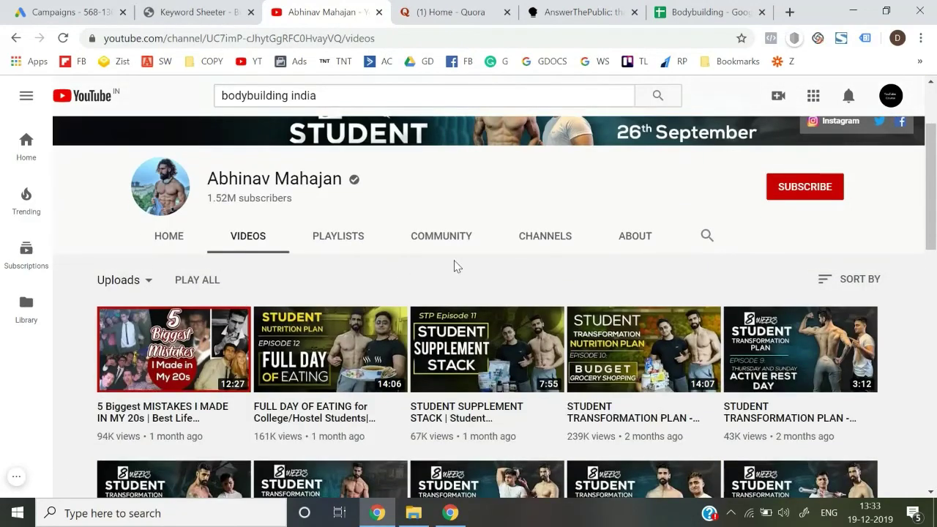
pyautogui.click(837, 279)
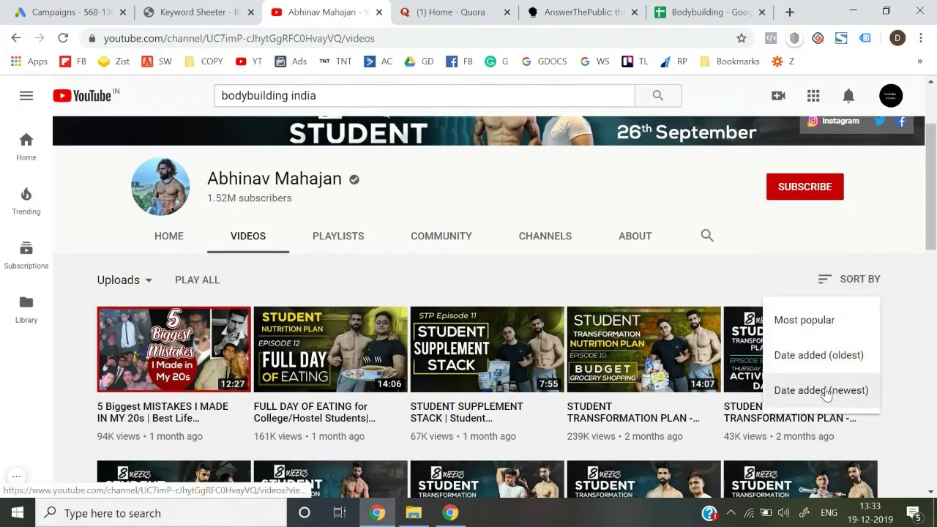
pyautogui.click(834, 329)
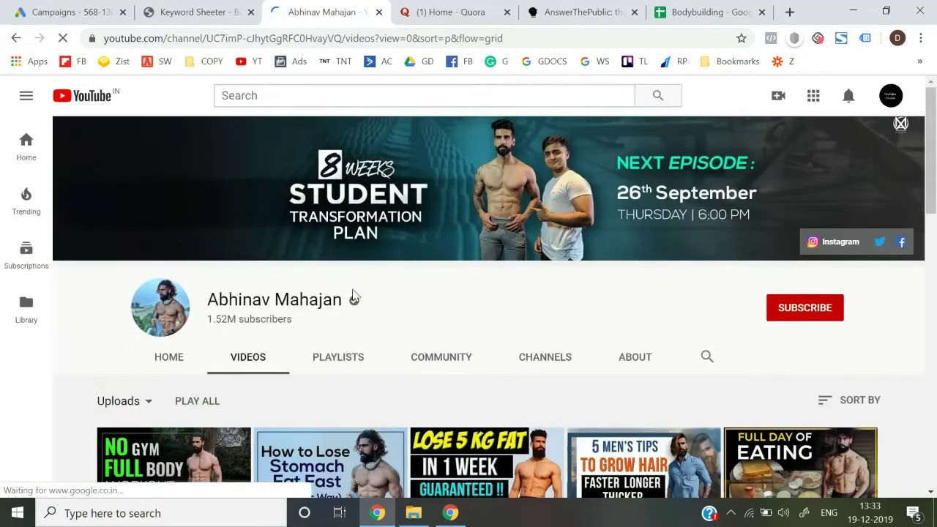
# Check the channel's most popular videos for a topic and enter "workout at home" in cell A9 of the Bodybuilding spreadsheet
pyautogui.scroll(-2, 351, 300)
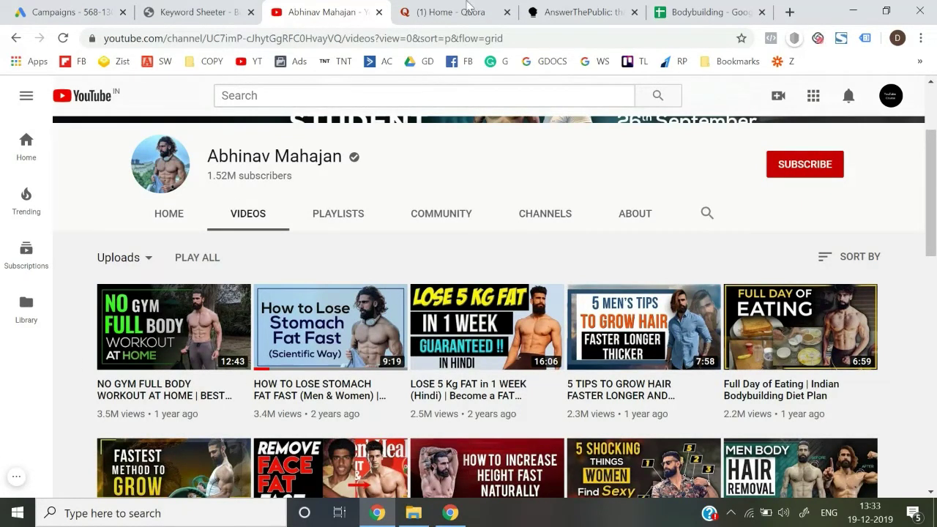
pyautogui.click(714, 8)
pyautogui.write('workout at')
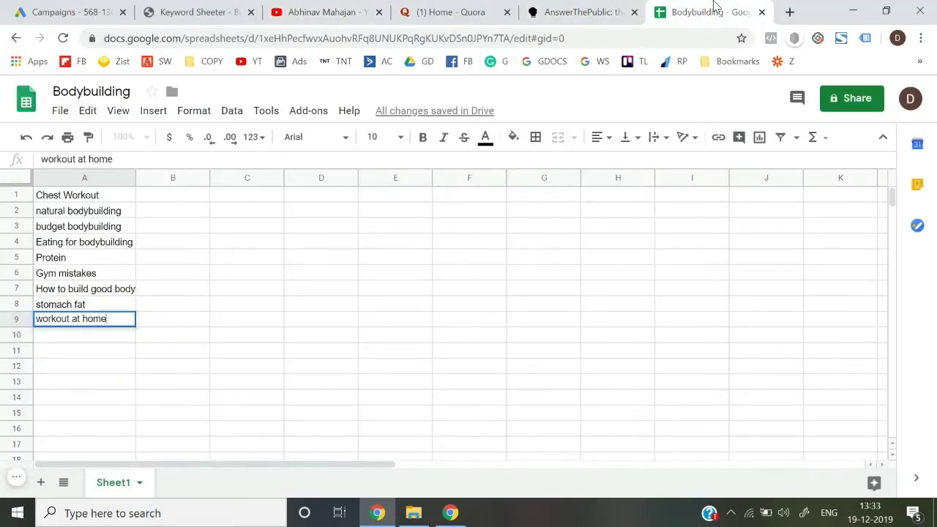
pyautogui.write(' home')
pyautogui.press('Return')
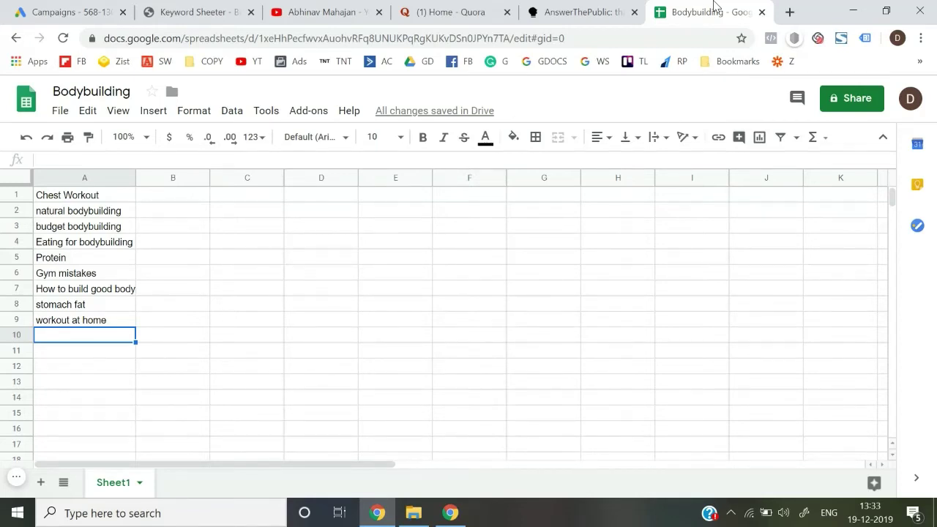
# Look further through the channel's popular videos and enter "lose weight" in cell A10 and "gain weight" in A11 of the spreadsheet
pyautogui.click(329, 11)
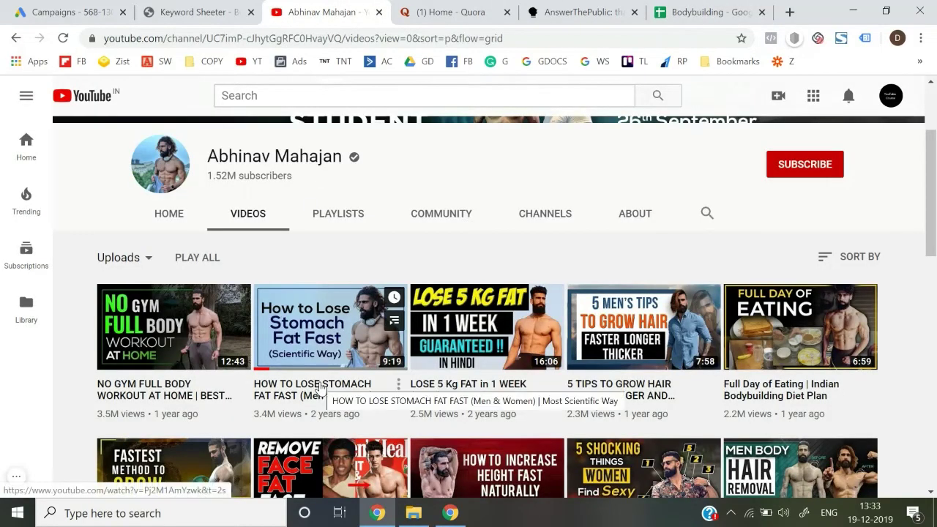
pyautogui.scroll(-1, 320, 388)
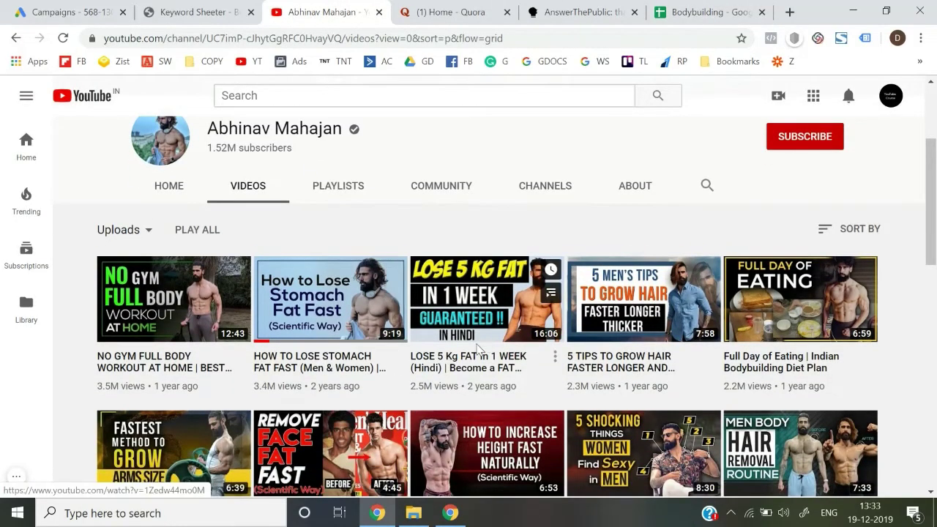
pyautogui.click(788, 12)
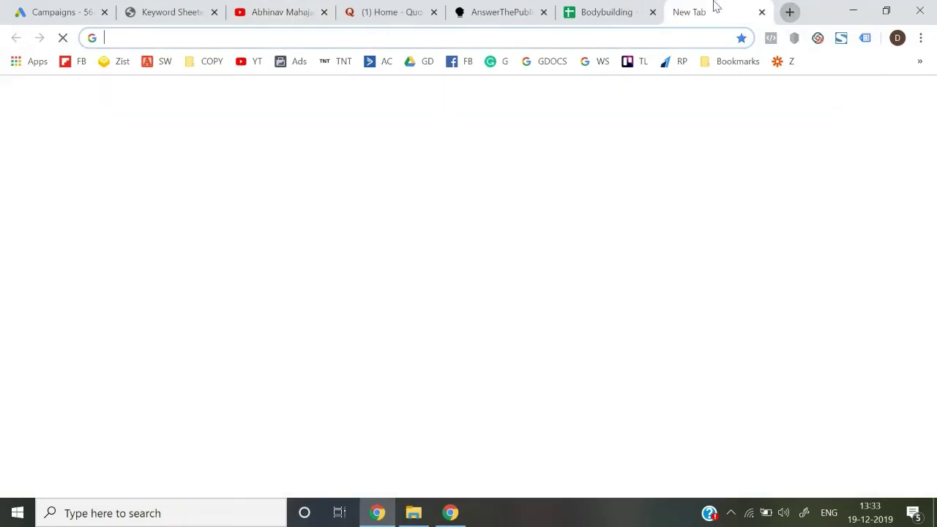
pyautogui.click(600, 9)
pyautogui.write('lose weight')
pyautogui.press('Return')
pyautogui.write('gain weight')
pyautogui.press('Return')
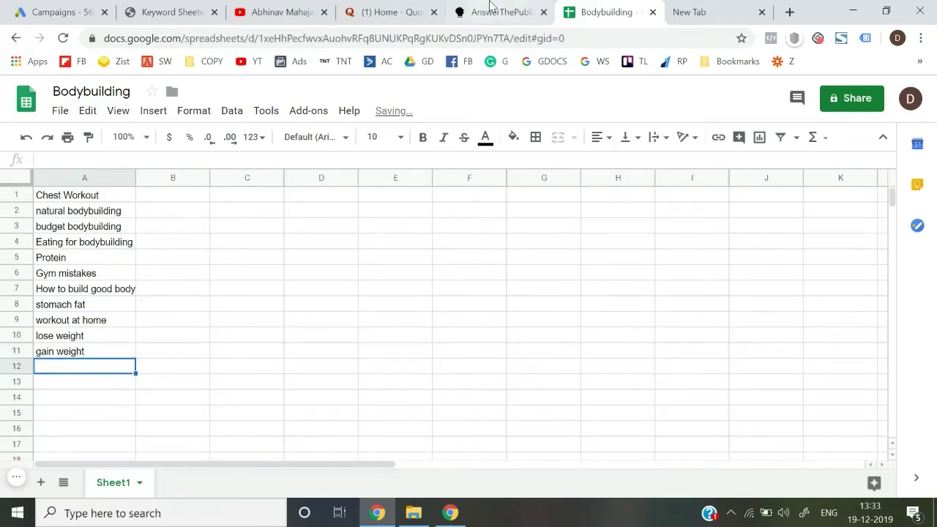
# Find another topic among the channel's popular YouTube videos and enter "grow arms" in cell A12 of the spreadsheet
pyautogui.click(489, 6)
pyautogui.click(388, 12)
pyautogui.click(282, 10)
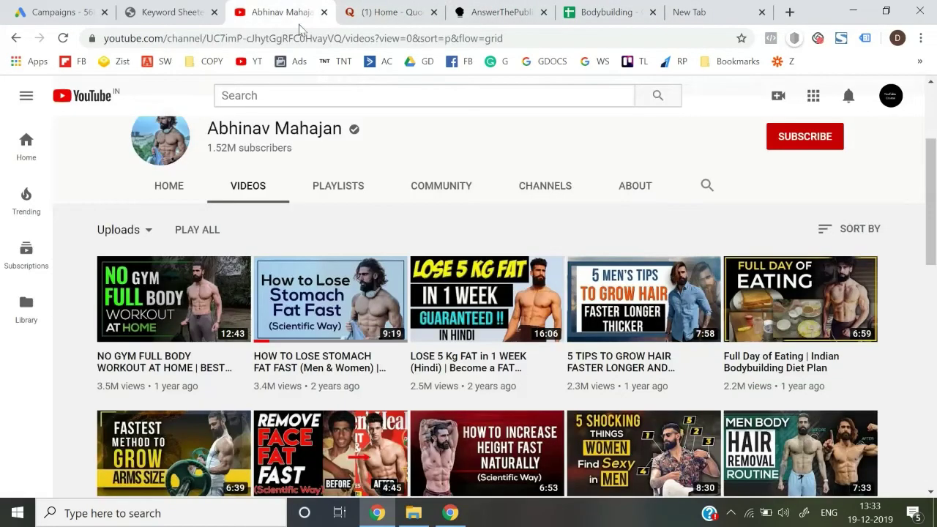
pyautogui.scroll(-2, 398, 282)
pyautogui.scroll(-1, 397, 282)
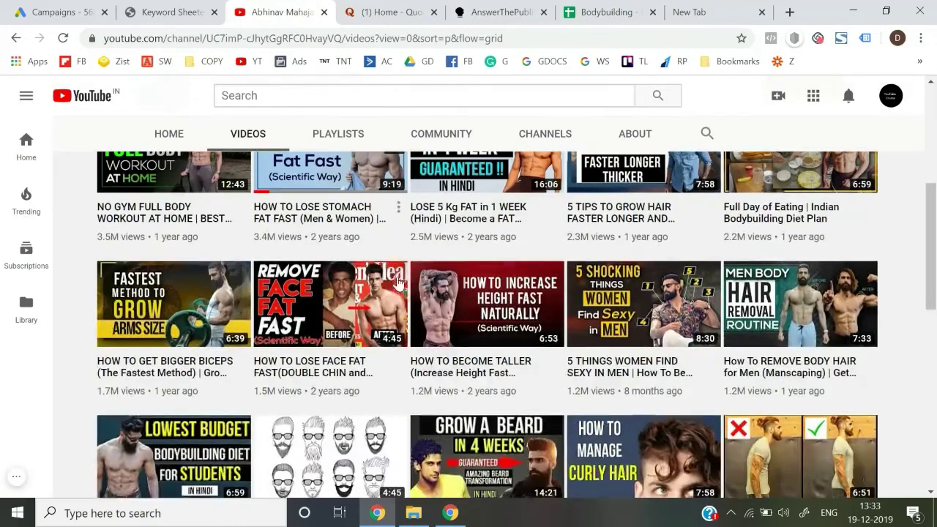
pyautogui.scroll(1, 398, 282)
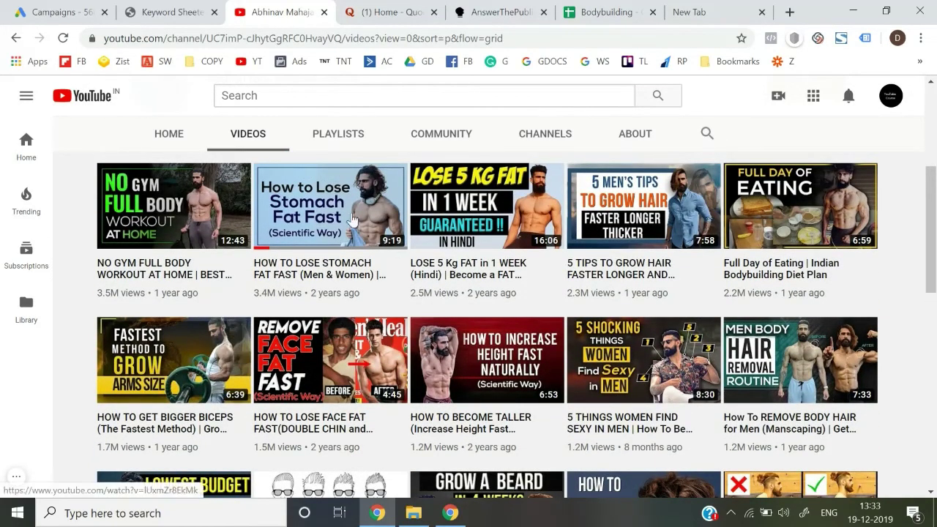
pyautogui.click(597, 10)
pyautogui.write('gro')
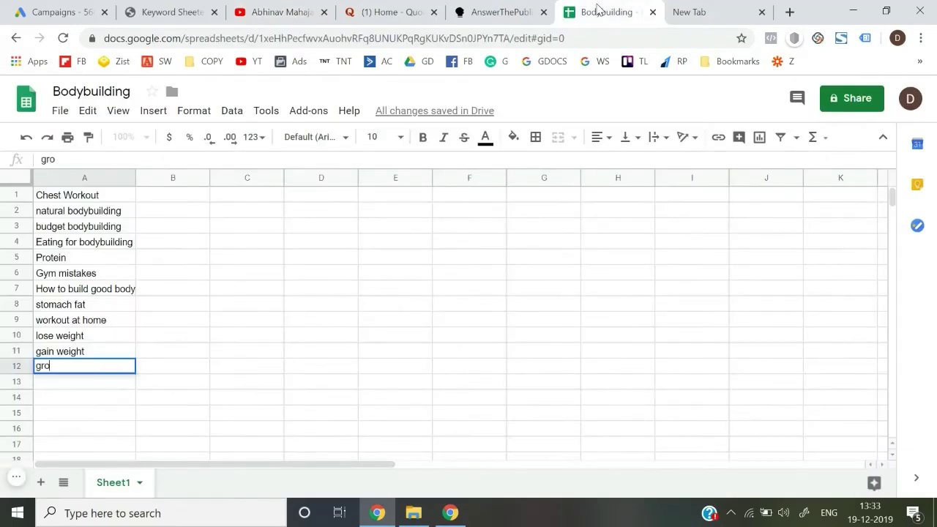
pyautogui.write('w arms')
pyautogui.press('Return')
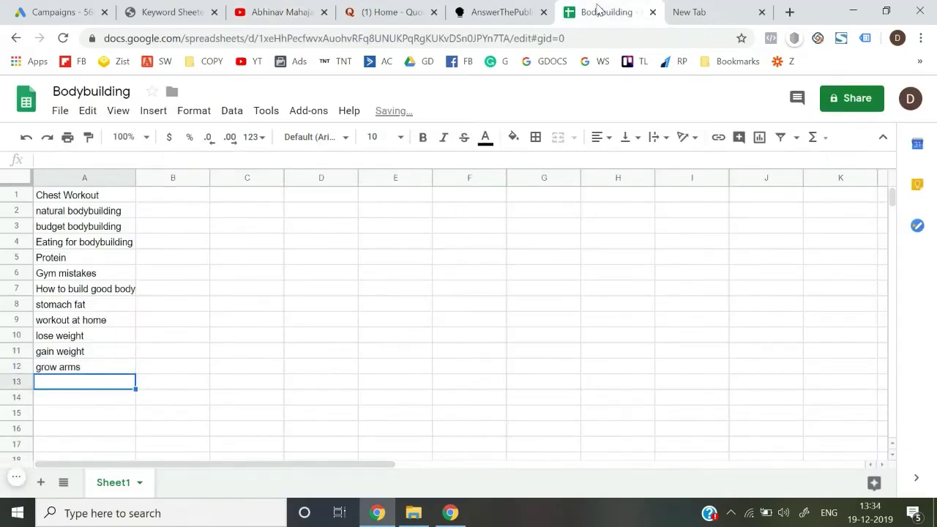
# Look over the channel's most popular videos again and return to the first empty cell, A13, in the spreadsheet
pyautogui.press('Up')
pyautogui.hotkey('ctrl', 'Up')
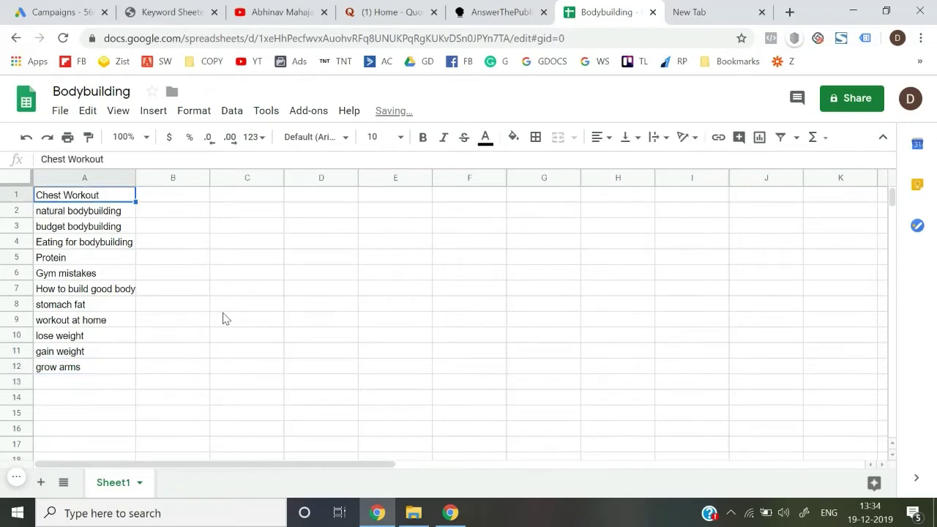
pyautogui.click(279, 11)
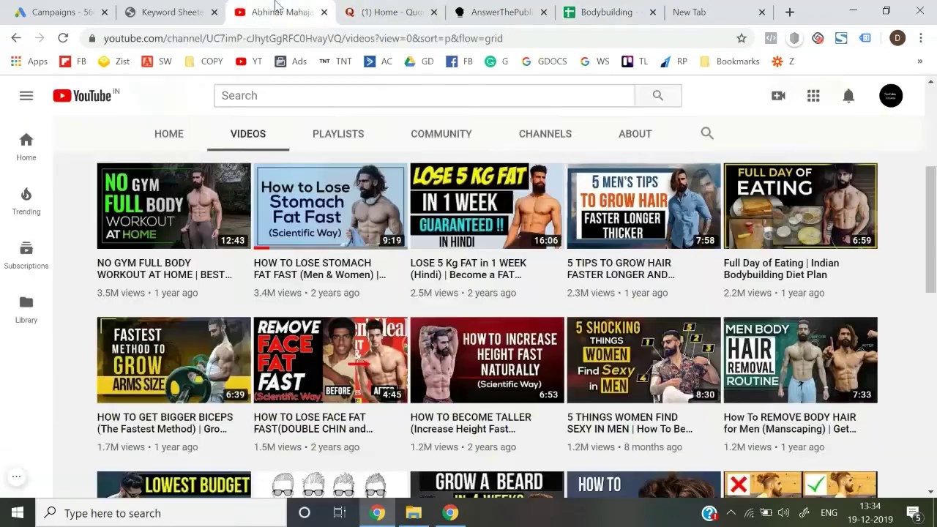
pyautogui.scroll(3, 271, 342)
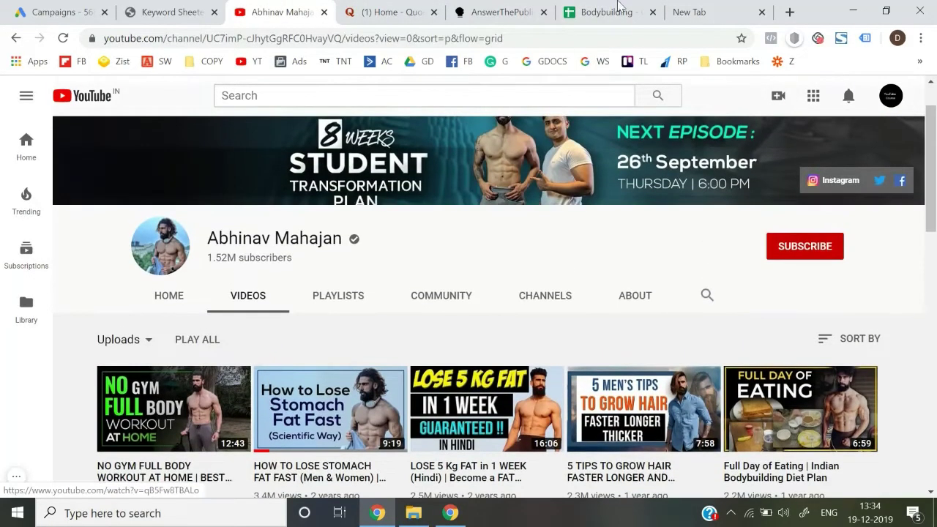
pyautogui.scroll(-2, 389, 343)
pyautogui.scroll(3, 386, 343)
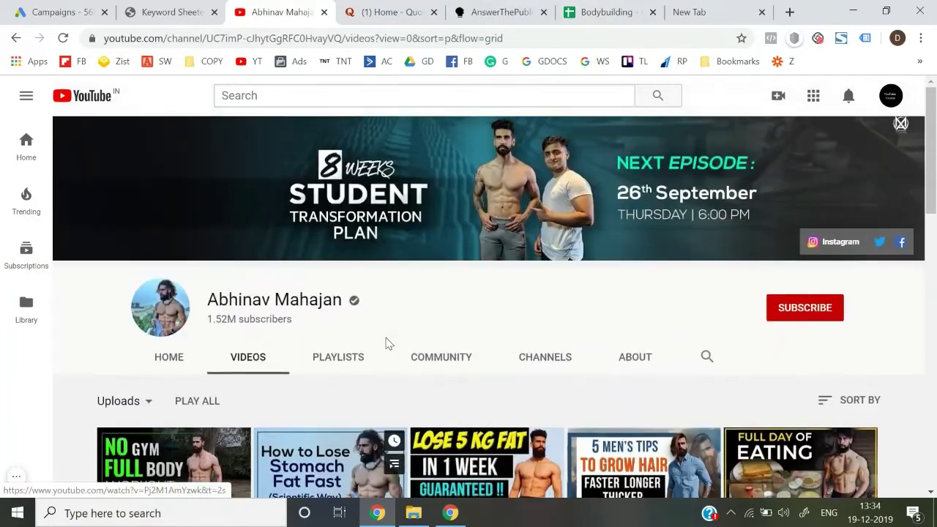
pyautogui.scroll(-3, 386, 343)
pyautogui.scroll(-1, 386, 344)
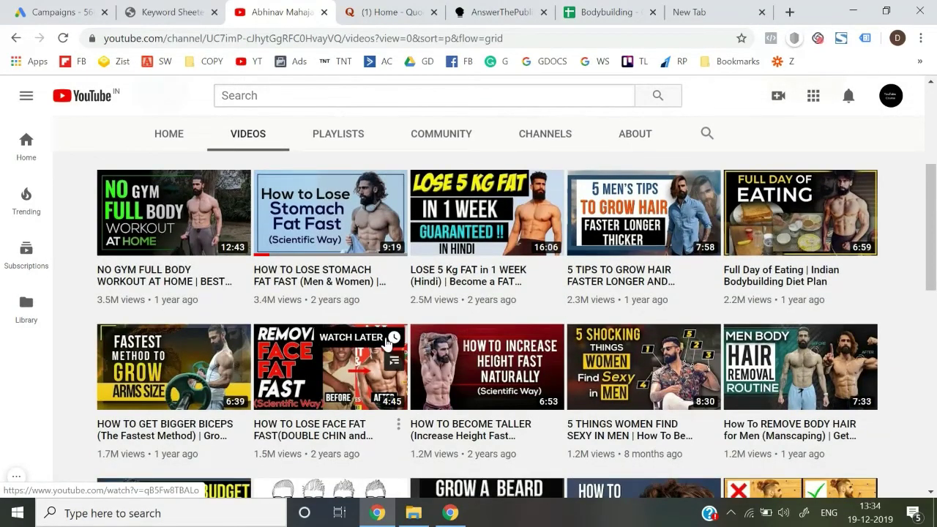
pyautogui.click(637, 13)
pyautogui.hotkey('ctrl', 'Down')
pyautogui.press('Down')
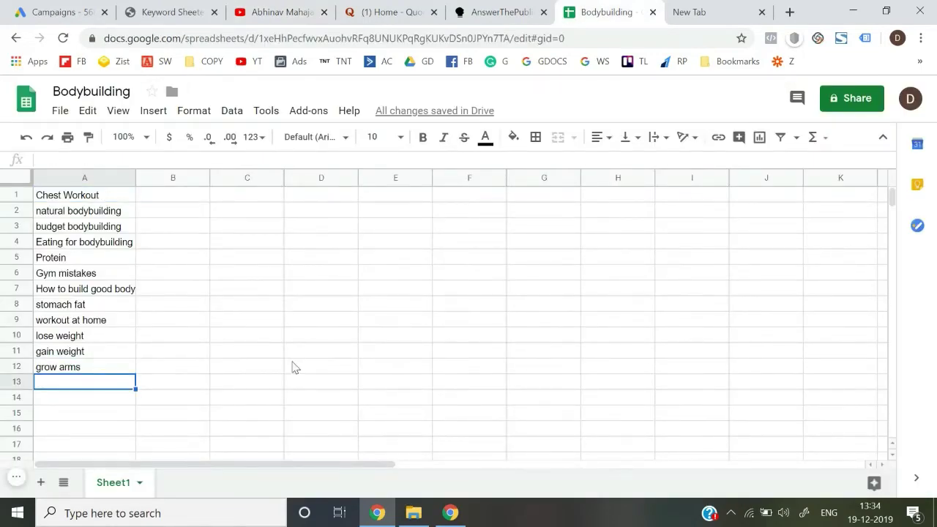
# Switch to Quora, search for bodybuilding and open the Bodybuilding topic page
pyautogui.click(384, 11)
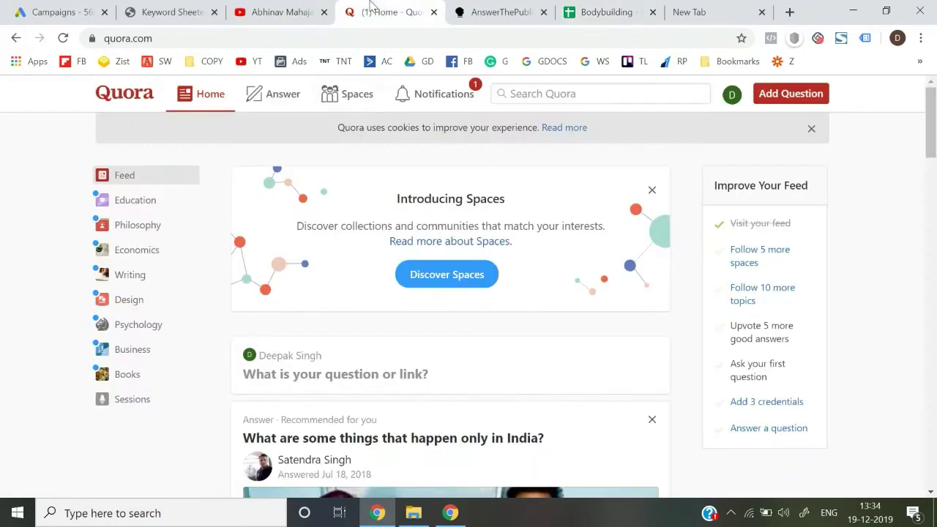
pyautogui.click(574, 93)
pyautogui.write('bodyb')
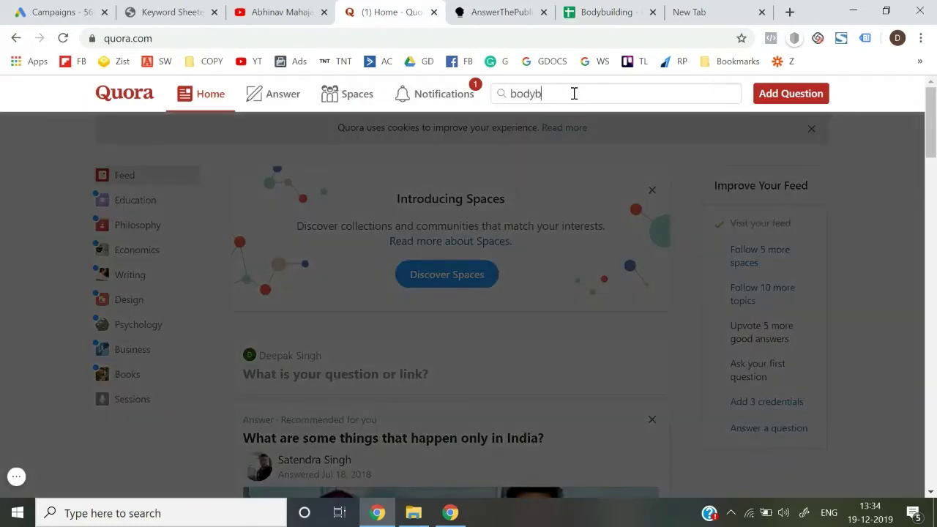
pyautogui.write('uildin')
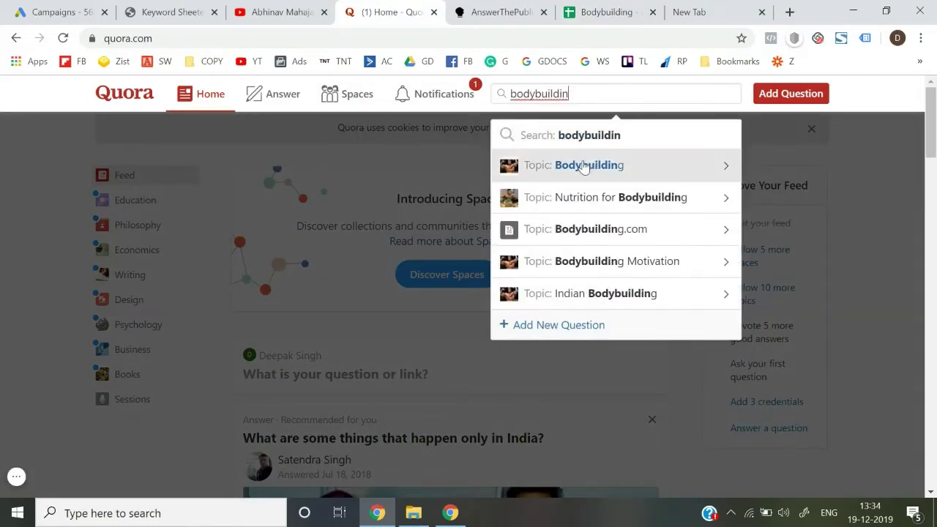
pyautogui.click(583, 168)
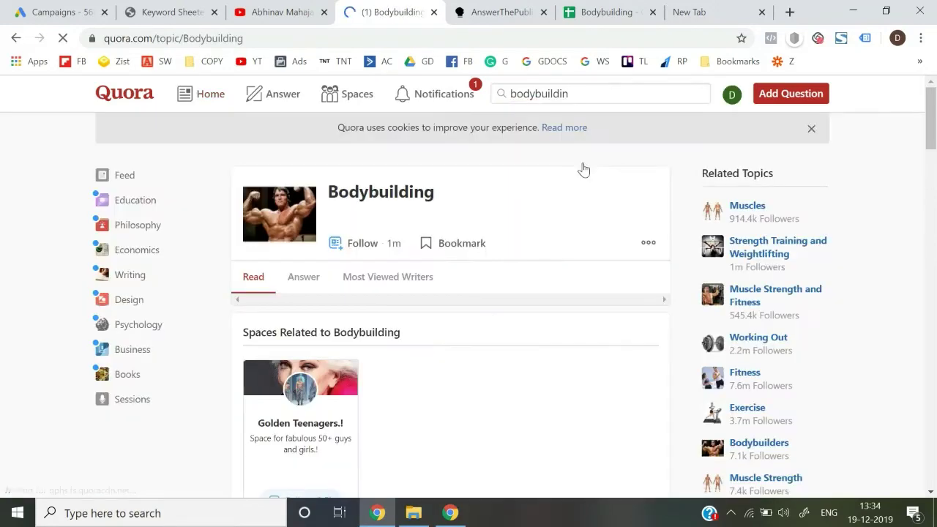
# Check the questions in Quora's Bodybuilding topic and enter "time to get abs" in cell A13 of the spreadsheet
pyautogui.scroll(-6, 2, 363)
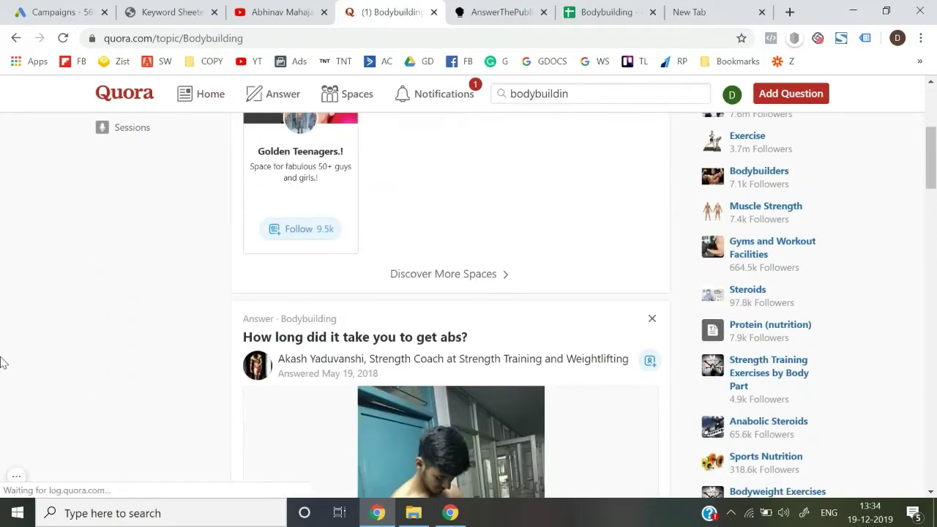
pyautogui.scroll(1, 107, 386)
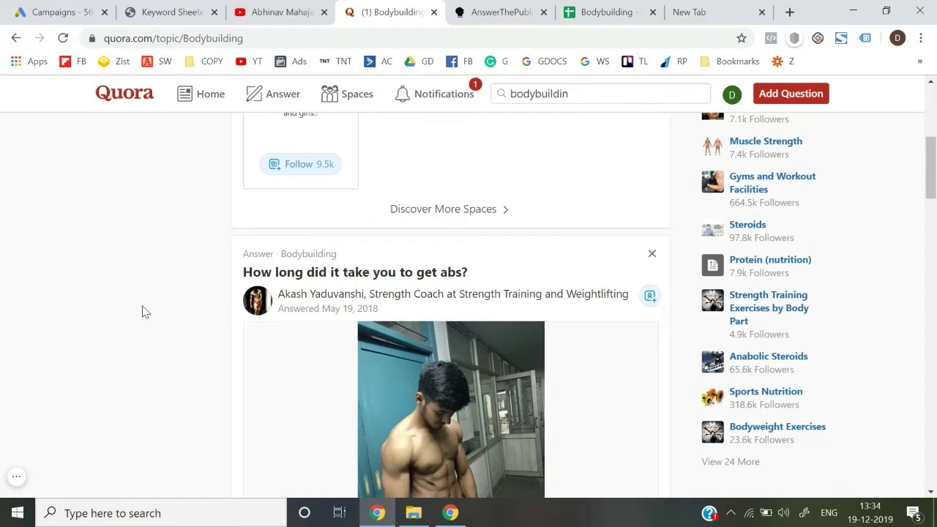
pyautogui.click(639, 11)
pyautogui.write('time to get abs')
pyautogui.press('Return')
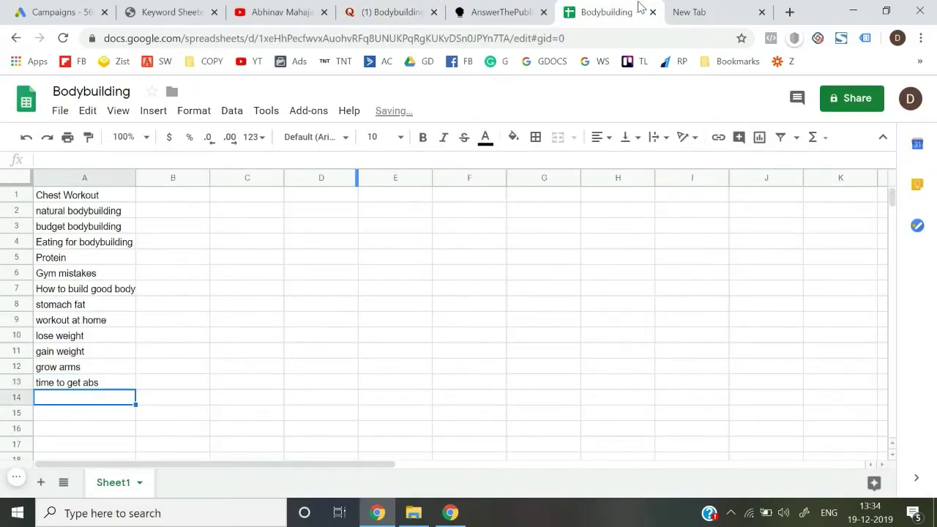
# Look through the questions in Quora's Bodybuilding topic for new ideas, including the lean-body diet question, and return to the spreadsheet
pyautogui.click(388, 12)
pyautogui.scroll(-10, 118, 324)
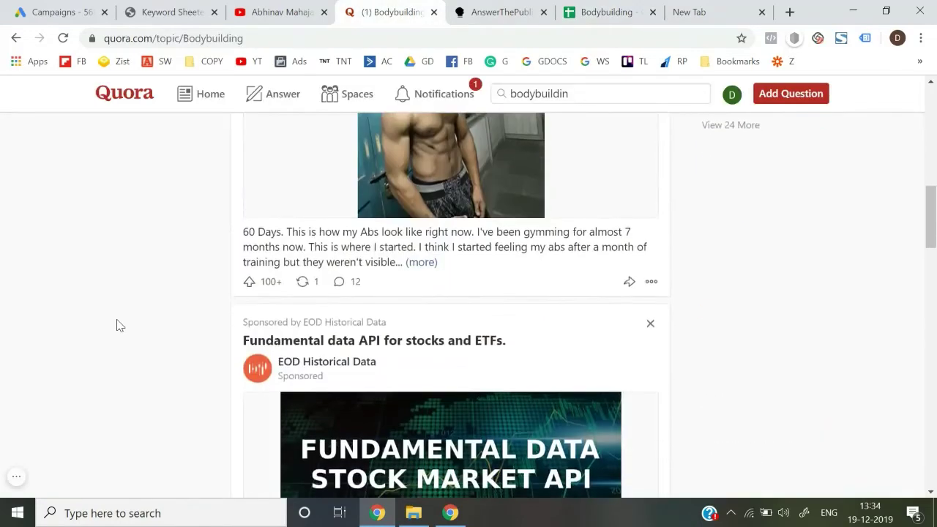
pyautogui.scroll(-5, 117, 325)
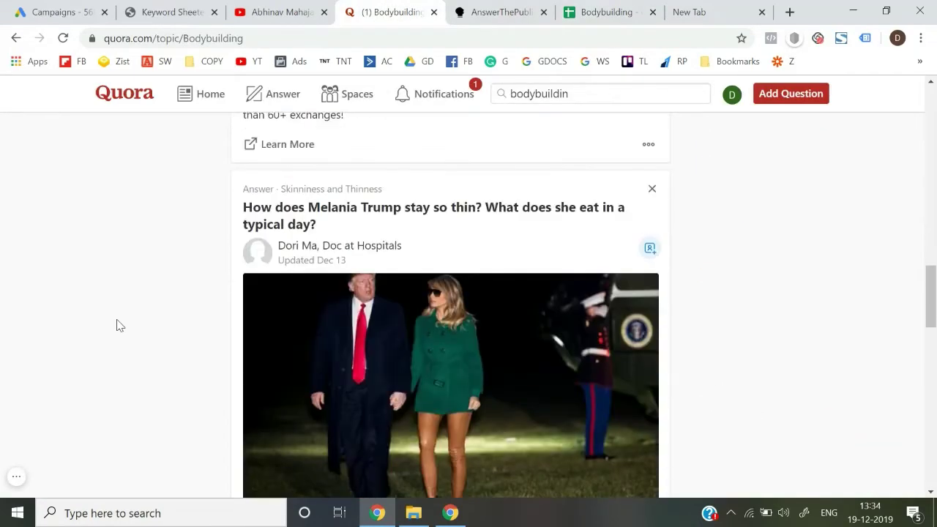
pyautogui.scroll(-6, 119, 325)
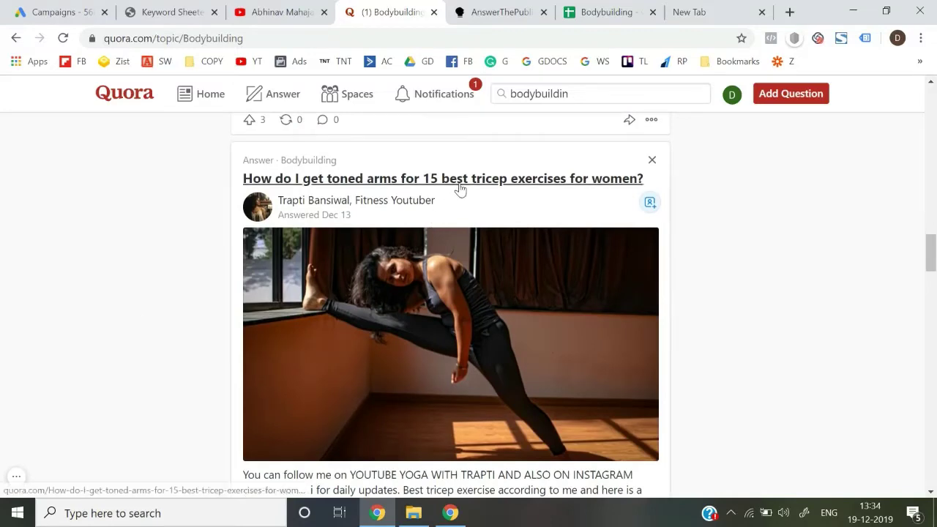
pyautogui.scroll(-12, 213, 260)
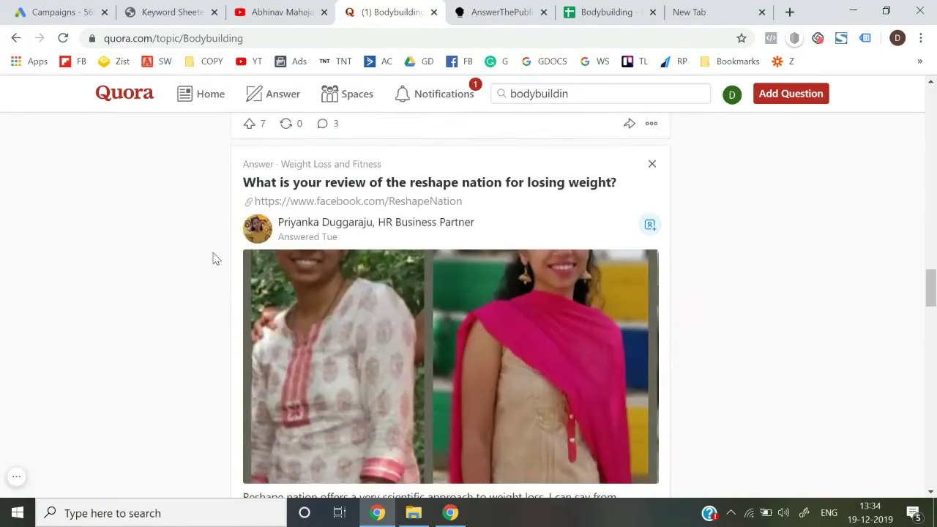
pyautogui.scroll(-2, 212, 259)
pyautogui.scroll(2, 213, 260)
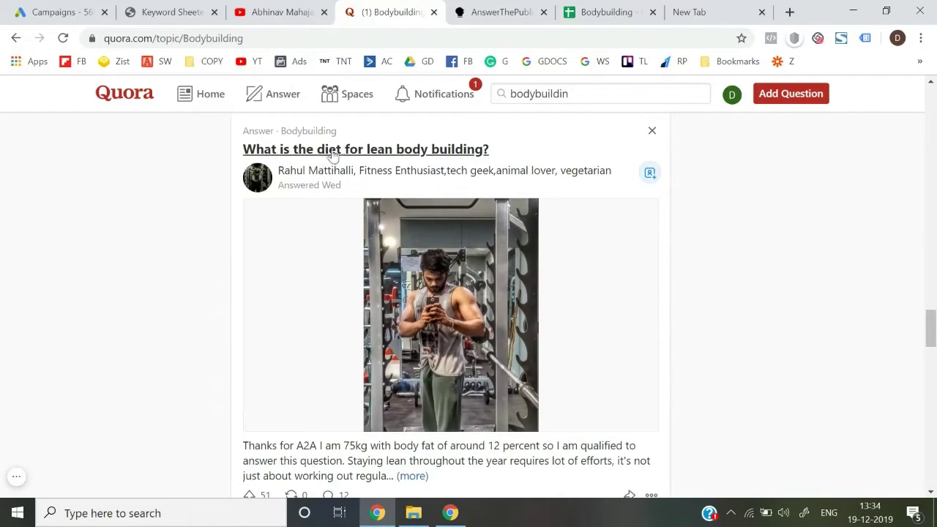
pyautogui.click(593, 9)
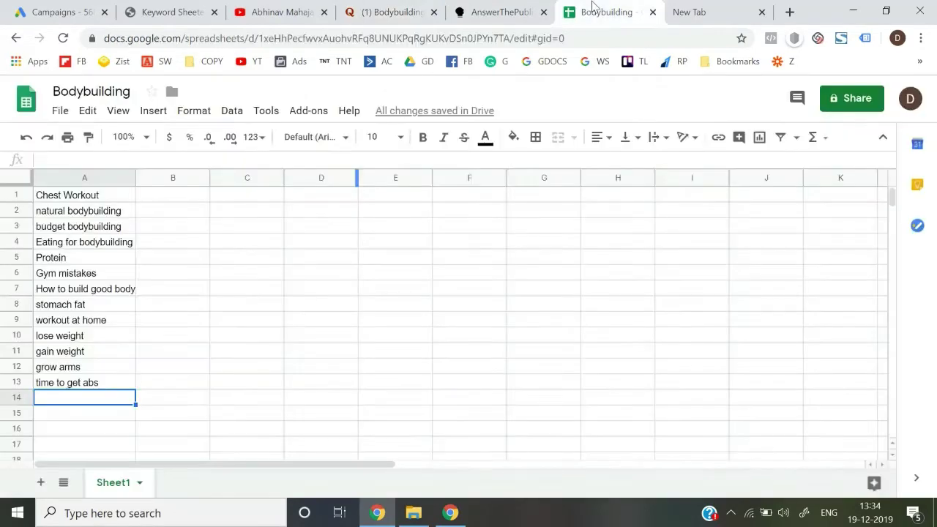
# Find the skinny-to-muscular question further down Quora's Bodybuilding topic and enter "transformation" in cell A14 of the spreadsheet
pyautogui.click(401, 9)
pyautogui.scroll(-6, 157, 356)
pyautogui.scroll(-9, 161, 356)
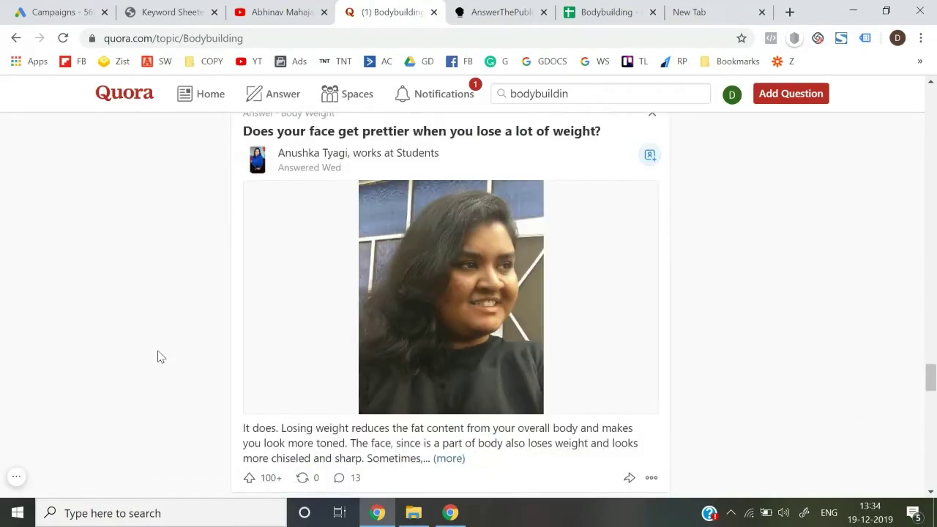
pyautogui.scroll(-6, 161, 356)
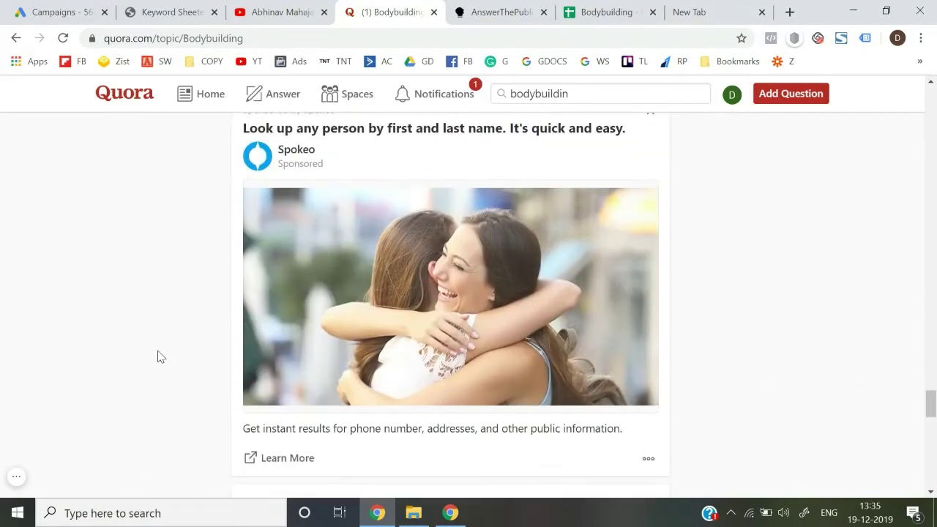
pyautogui.scroll(-4, 161, 357)
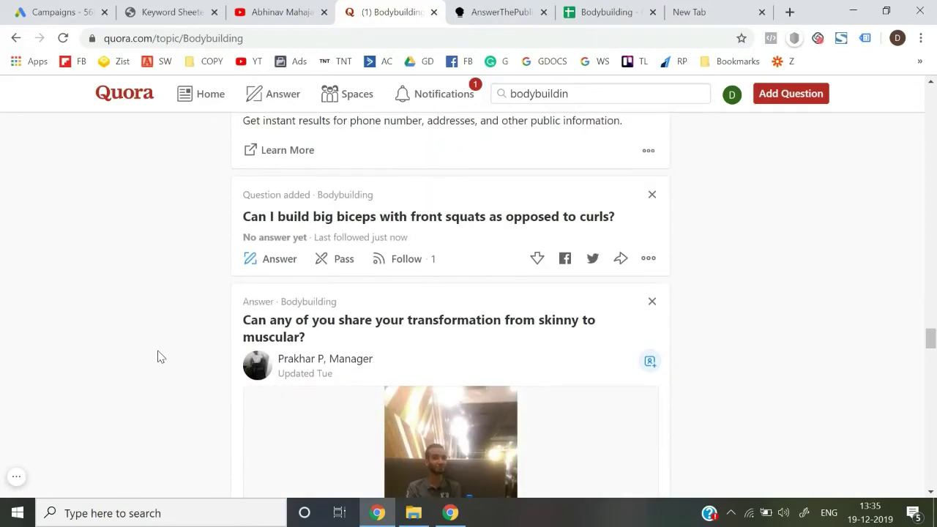
pyautogui.scroll(-2, 161, 357)
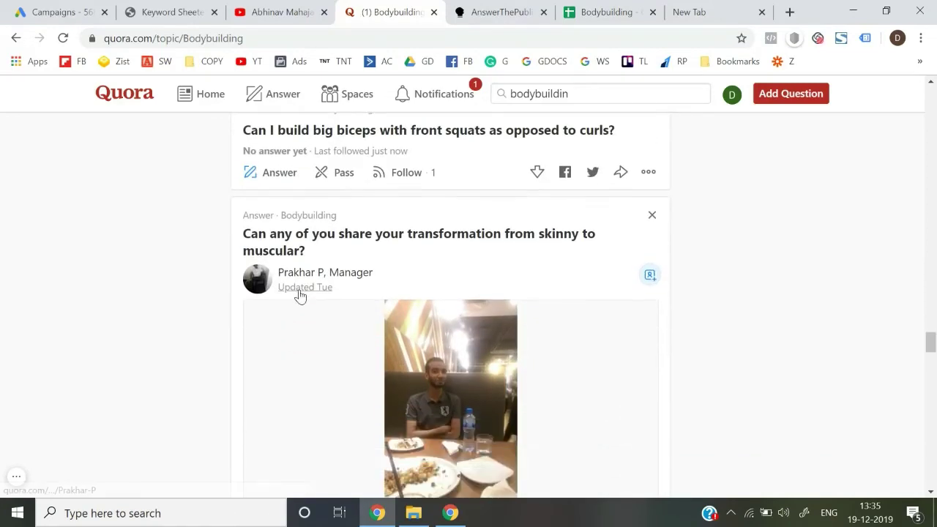
pyautogui.click(583, 9)
pyautogui.write('transformat')
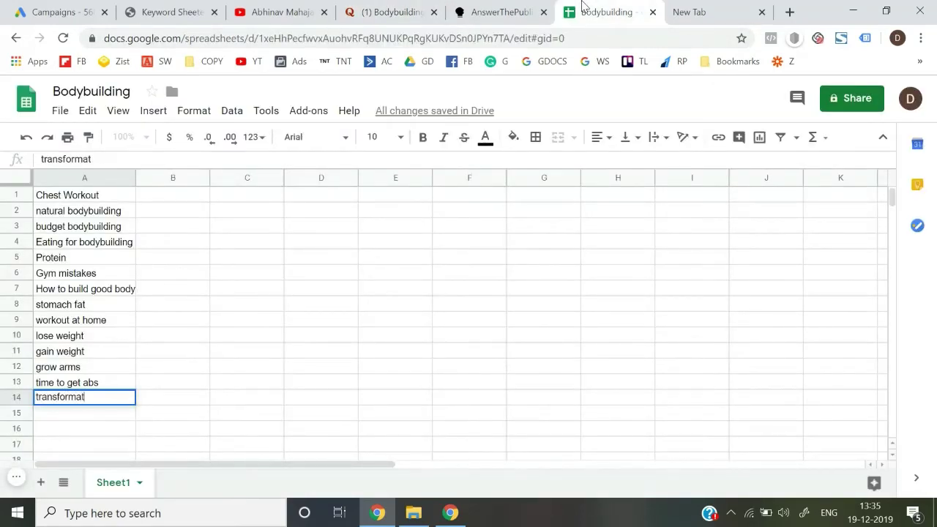
pyautogui.press('Return')
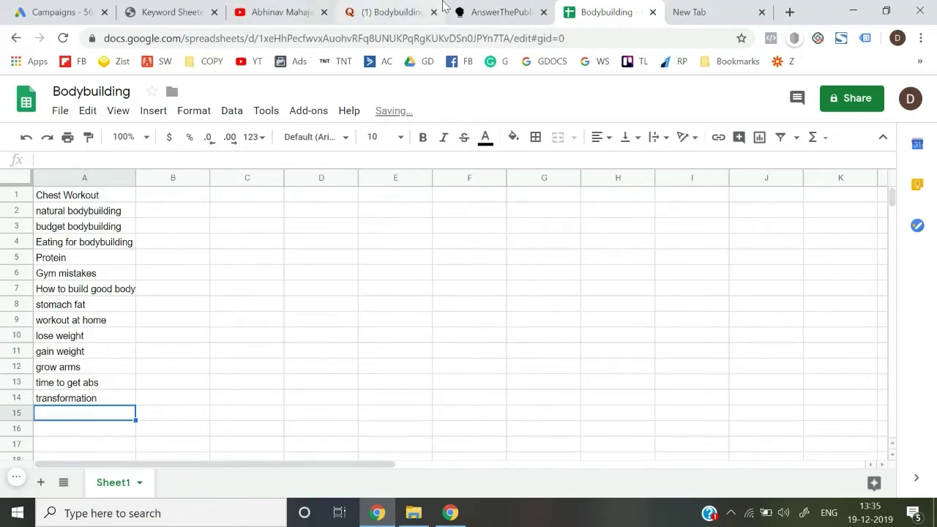
# Find the question about gym rules in the Quora feed and enter "Golden gym rules" in cell A15 of the spreadsheet
pyautogui.click(392, 12)
pyautogui.scroll(-8, 210, 289)
pyautogui.scroll(1, 210, 289)
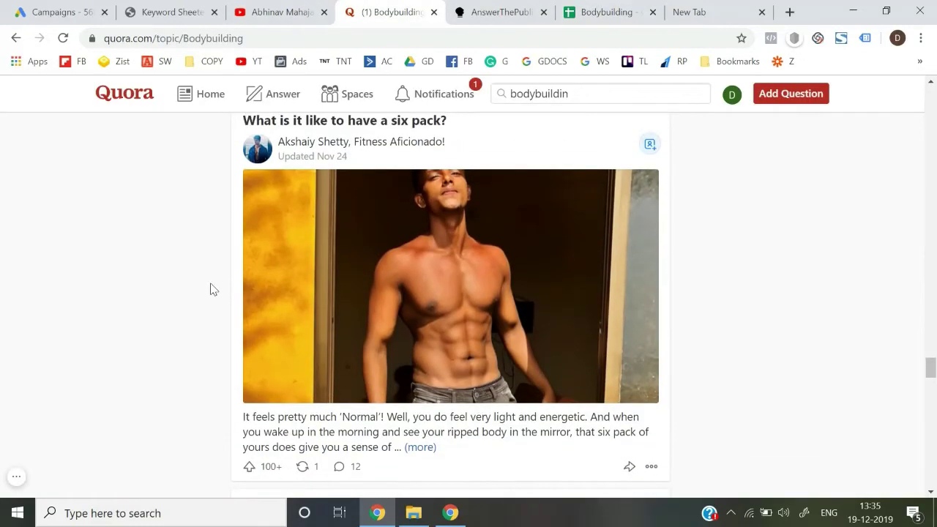
pyautogui.scroll(-5, 210, 289)
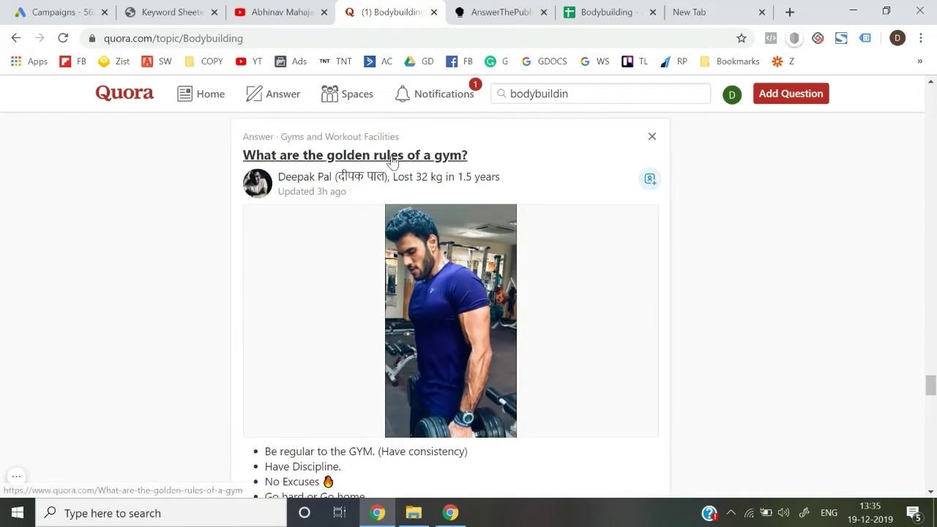
pyautogui.click(584, 13)
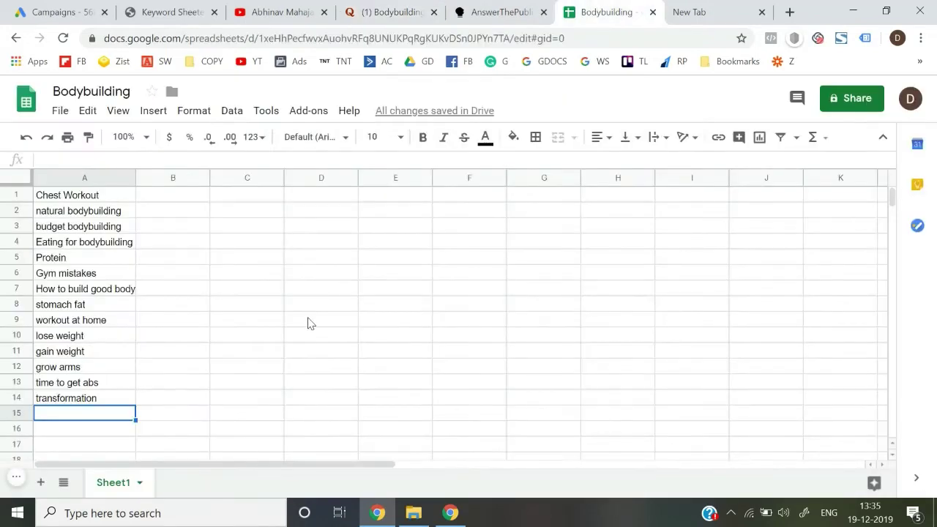
pyautogui.write('Gol')
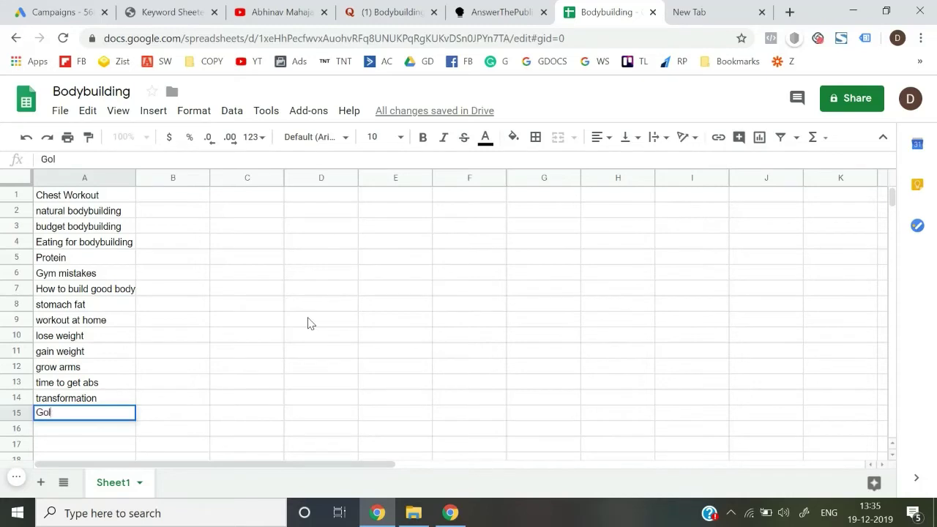
pyautogui.write('den gym')
pyautogui.press('Return')
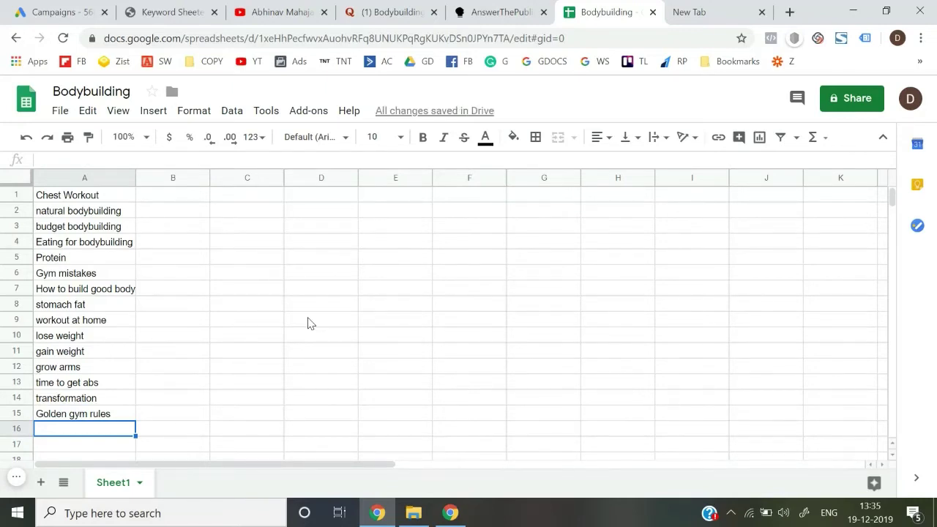
# Find the question about how low to squat in the Quora feed and enter "squat" in cell A16 of the spreadsheet
pyautogui.click(372, 8)
pyautogui.scroll(-4, 216, 487)
pyautogui.scroll(-3, 215, 485)
pyautogui.scroll(1, 213, 485)
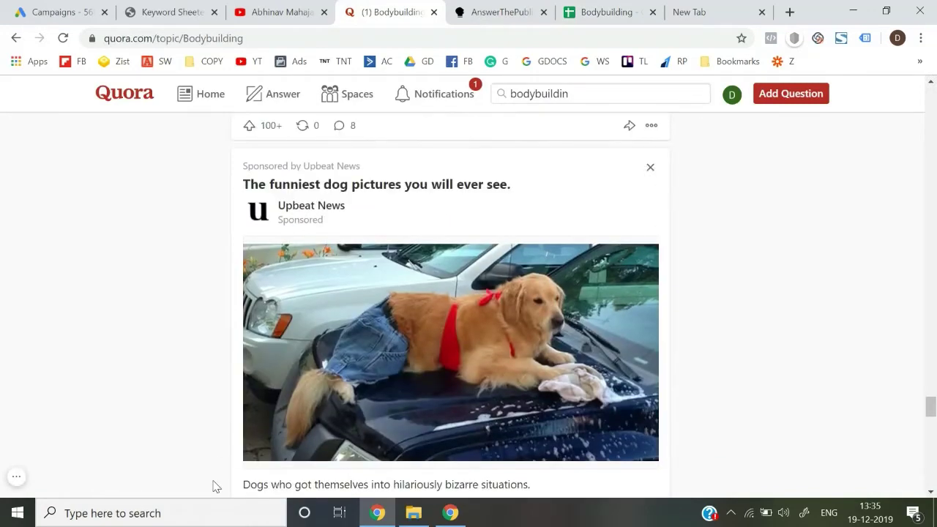
pyautogui.scroll(-4, 135, 313)
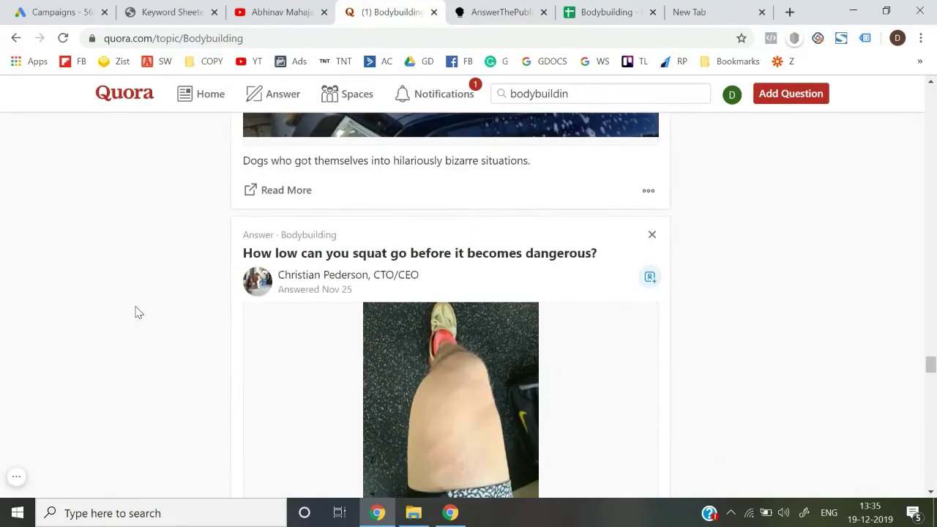
pyautogui.scroll(-2, 135, 313)
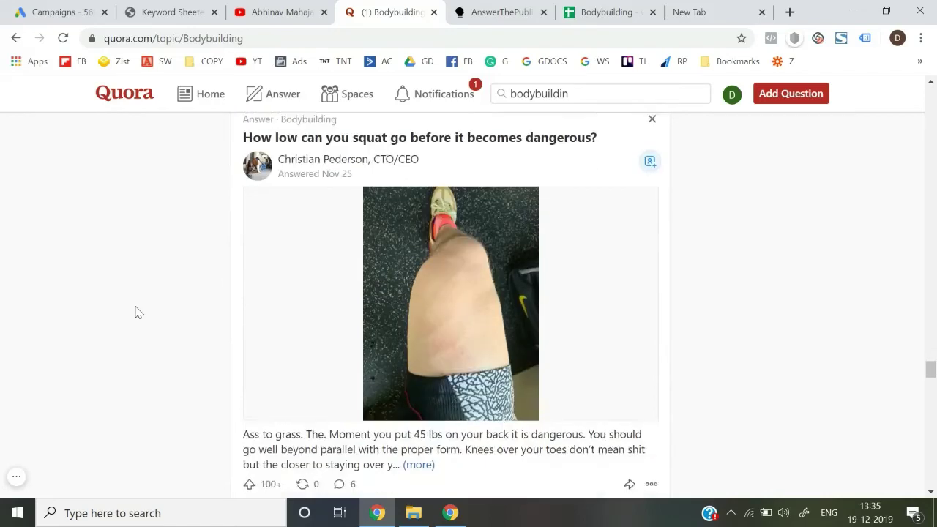
pyautogui.scroll(2, 136, 312)
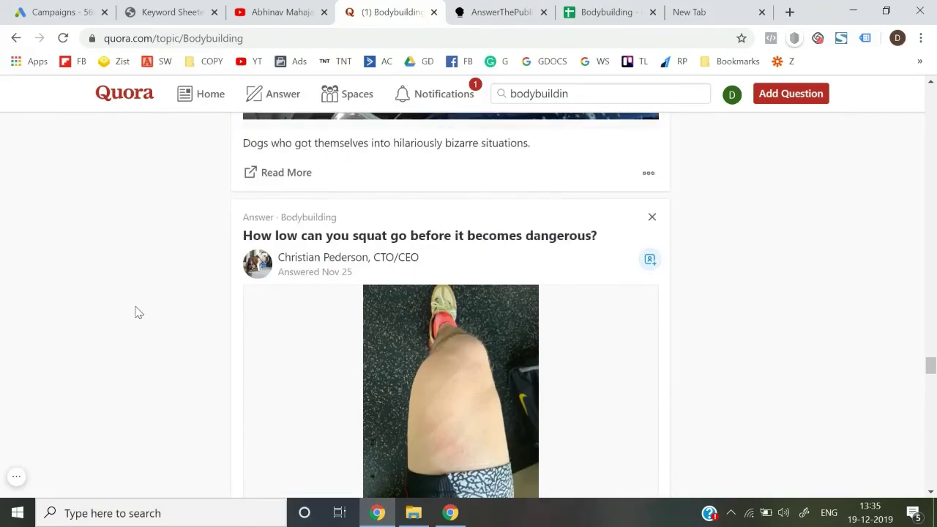
pyautogui.click(647, 6)
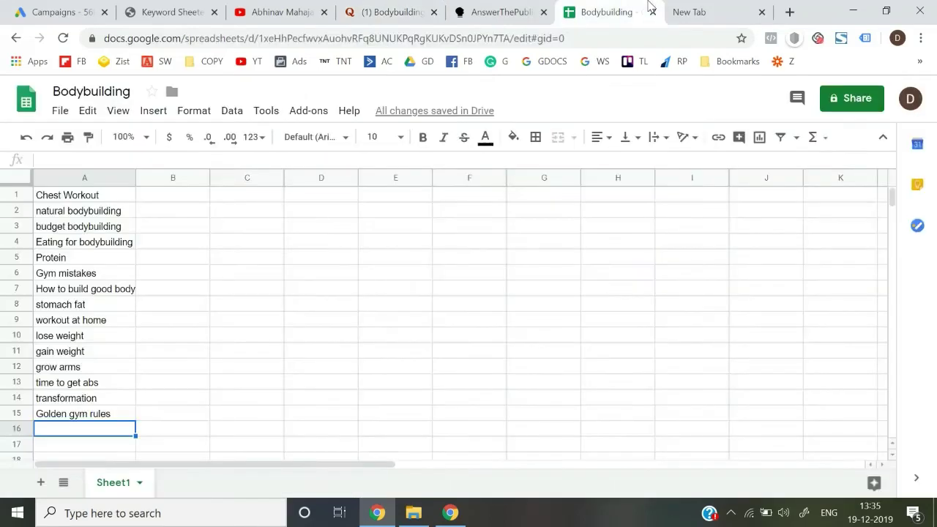
pyautogui.write('squat')
pyautogui.press('Return')
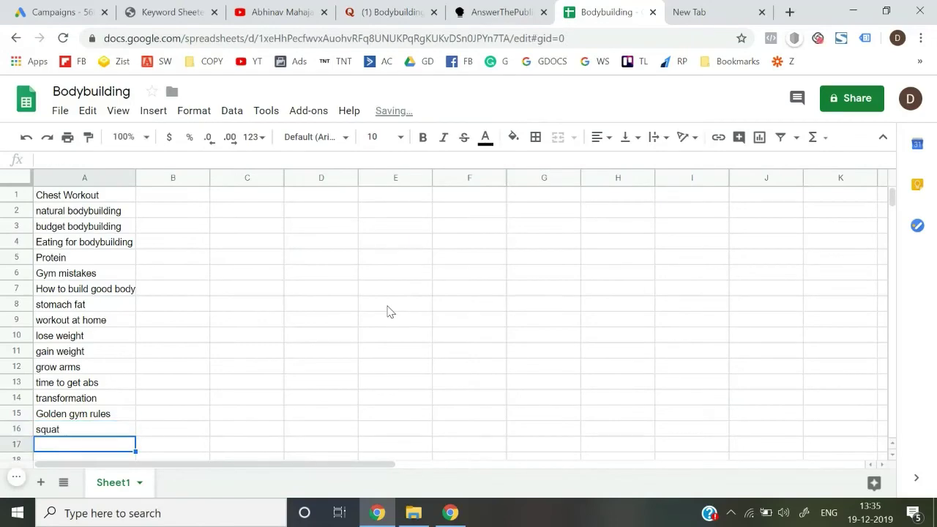
# Find the question about John Cena in the Quora feed and enter "Steroids" in cell A17 of the spreadsheet
pyautogui.click(424, 7)
pyautogui.scroll(-5, 170, 331)
pyautogui.scroll(1, 169, 331)
pyautogui.scroll(-5, 170, 331)
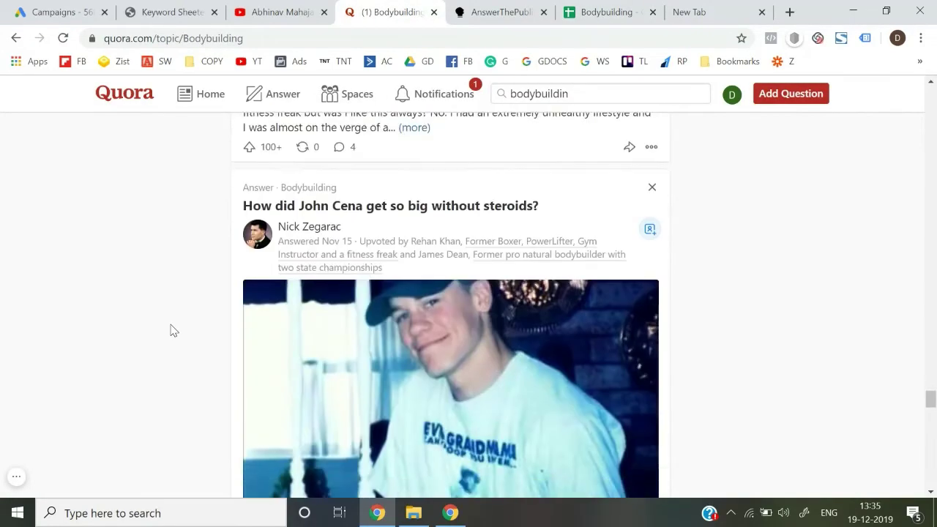
pyautogui.scroll(-2, 170, 331)
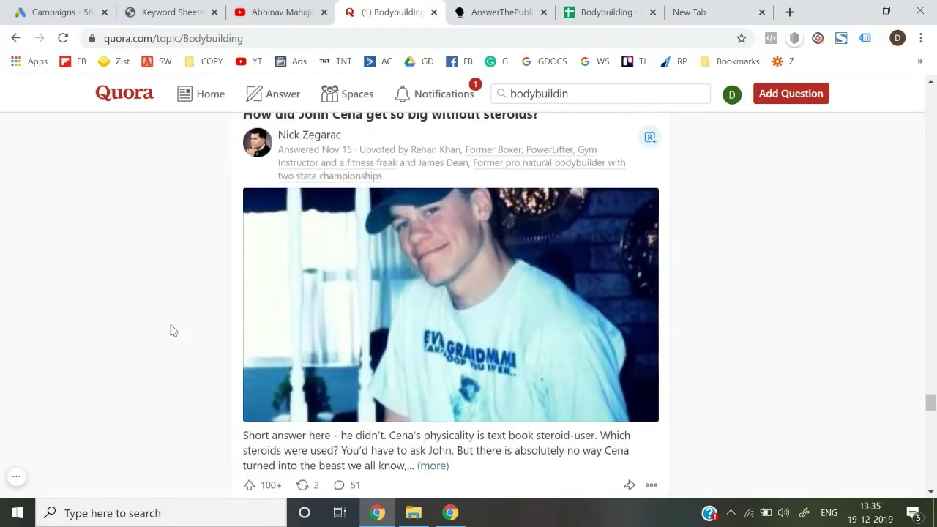
pyautogui.scroll(-1, 170, 331)
pyautogui.scroll(-4, 169, 331)
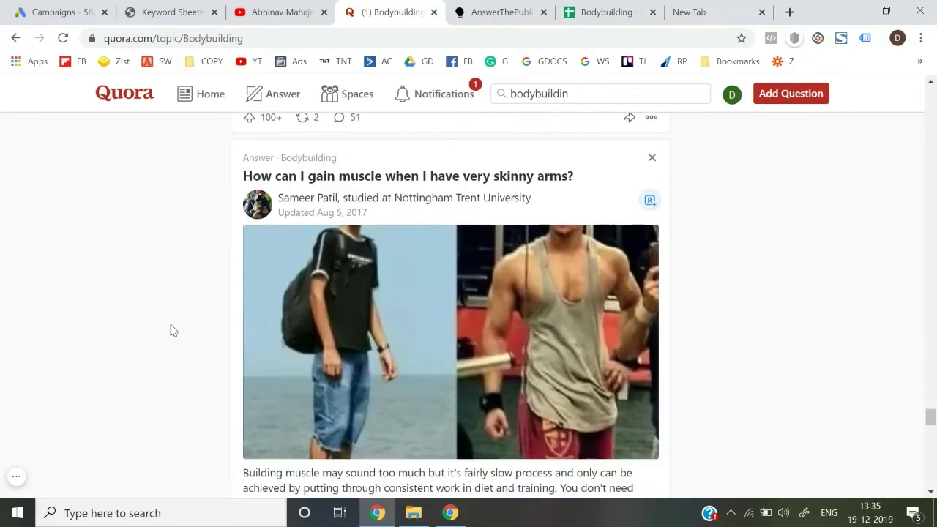
pyautogui.scroll(5, 170, 331)
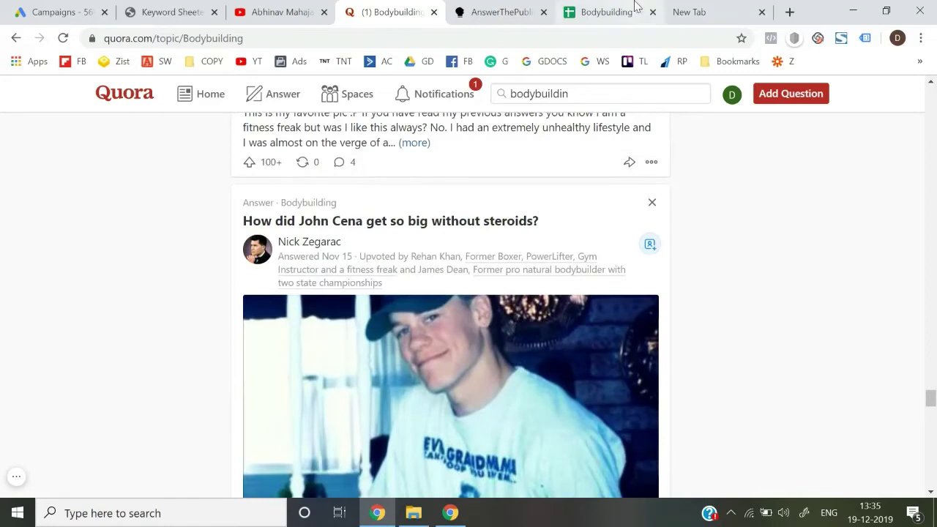
pyautogui.click(633, 7)
pyautogui.write('Sterioudś')
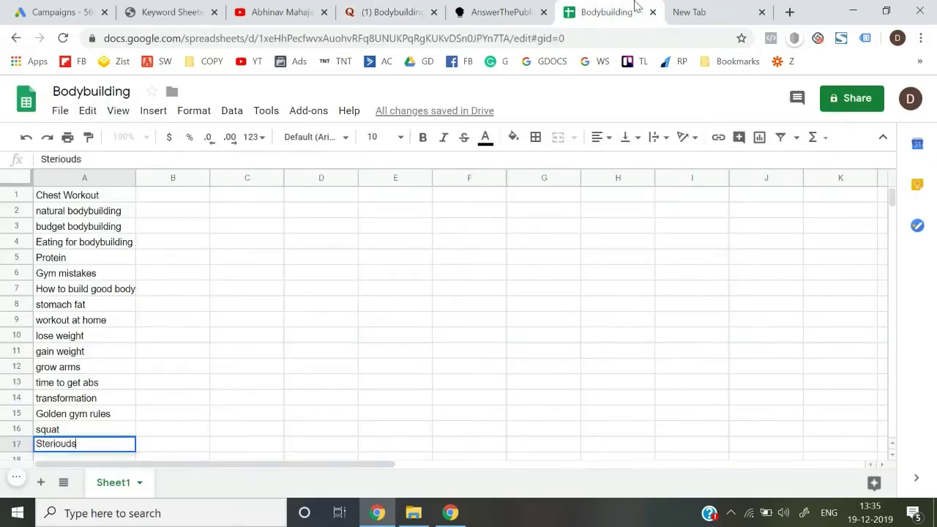
pyautogui.press('BackSpace')
pyautogui.press('BackSpace')
pyautogui.press('BackSpace')
pyautogui.press('BackSpace')
pyautogui.write('oids')
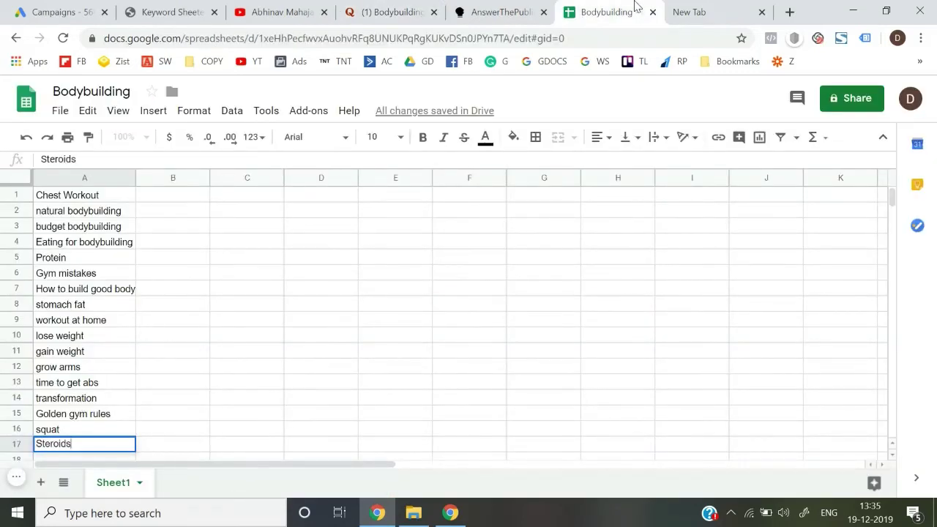
pyautogui.press('Return')
# Find the question about skinny arms in the Quora feed and enter "gain muscle" in cell A18 of the spreadsheet
pyautogui.click(391, 11)
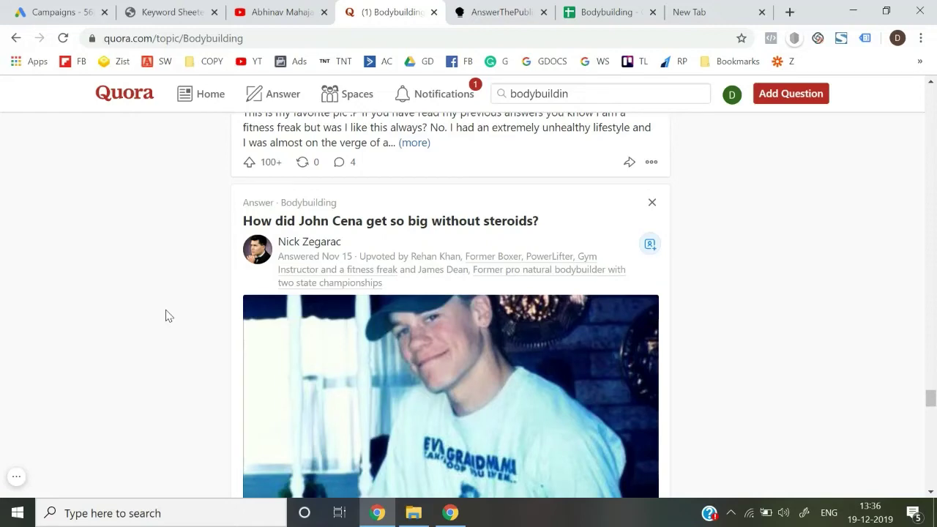
pyautogui.scroll(-5, 165, 316)
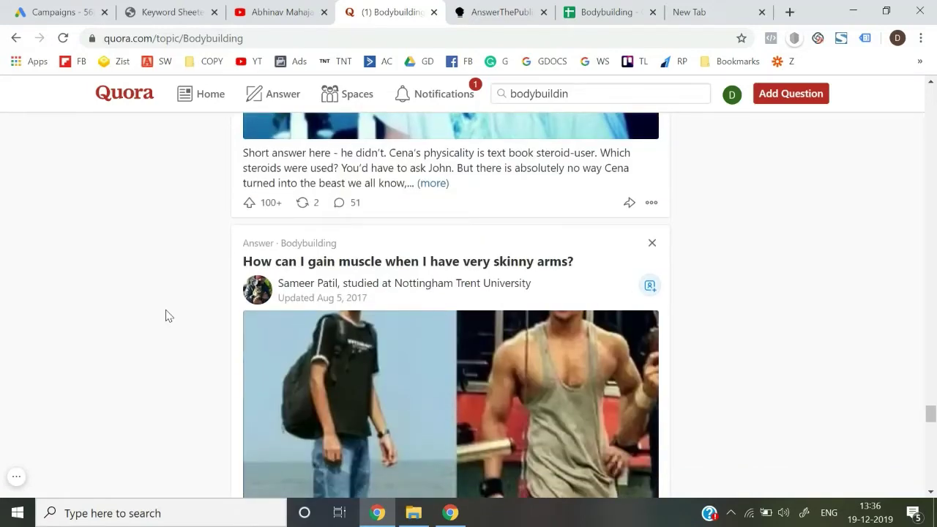
pyautogui.click(617, 6)
pyautogui.write('gain musc')
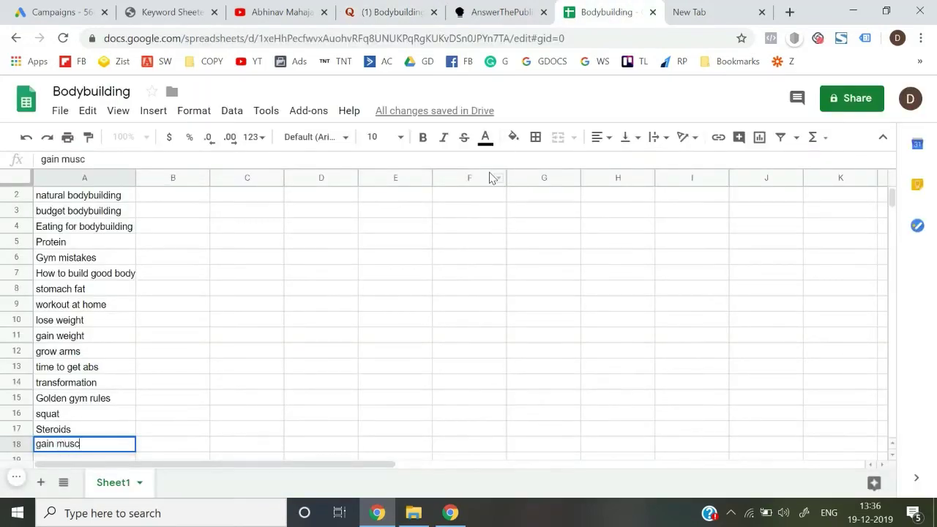
pyautogui.write('le')
pyautogui.press('Return')
pyautogui.hotkey('ctrl', 'Up')
pyautogui.hotkey('ctrl', 'Down')
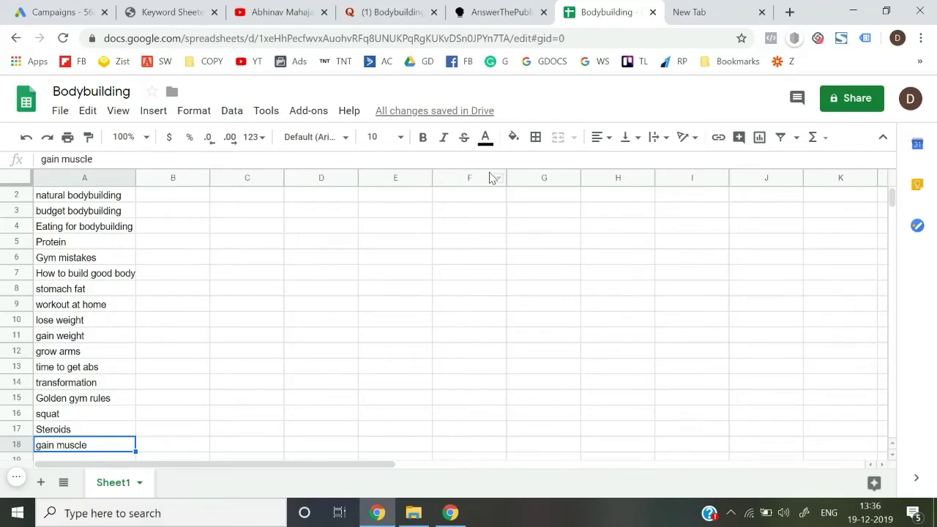
pyautogui.hotkey('ctrl', 'Up')
pyautogui.hotkey('ctrl', 'Down')
pyautogui.hotkey('ctrl', 'Up')
pyautogui.hotkey('ctrl', 'Down')
pyautogui.hotkey('ctrl', 'Up')
pyautogui.hotkey('ctrl', 'Down')
pyautogui.hotkey('ctrl', 'Up')
pyautogui.hotkey('ctrl', 'Down')
pyautogui.hotkey('ctrl', 'Up')
pyautogui.hotkey('ctrl', 'Down')
pyautogui.hotkey('ctrl', 'Up')
pyautogui.hotkey('ctrl', 'Down')
# Look through further questions in the Quora bodybuilding feed for more topic ideas, and return to the Bodybuilding spreadsheet
pyautogui.click(392, 12)
pyautogui.scroll(-10, 177, 313)
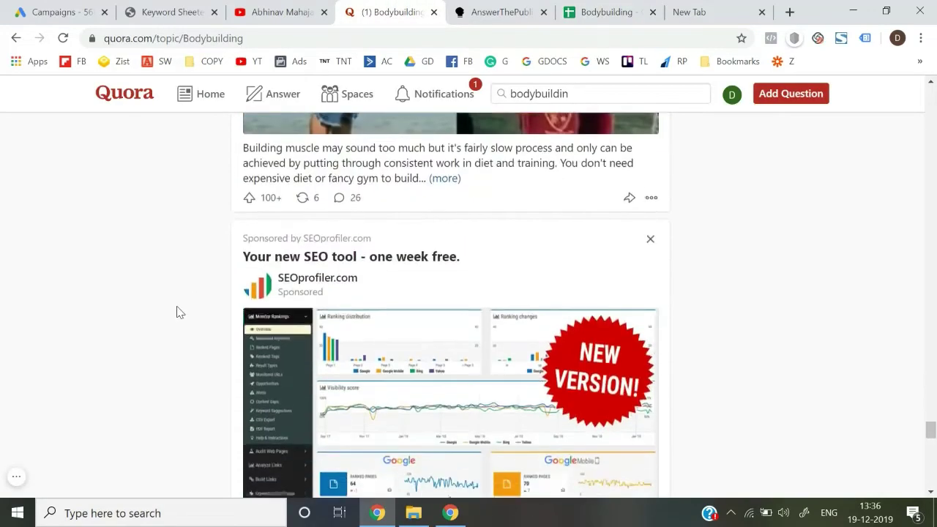
pyautogui.scroll(-10, 176, 313)
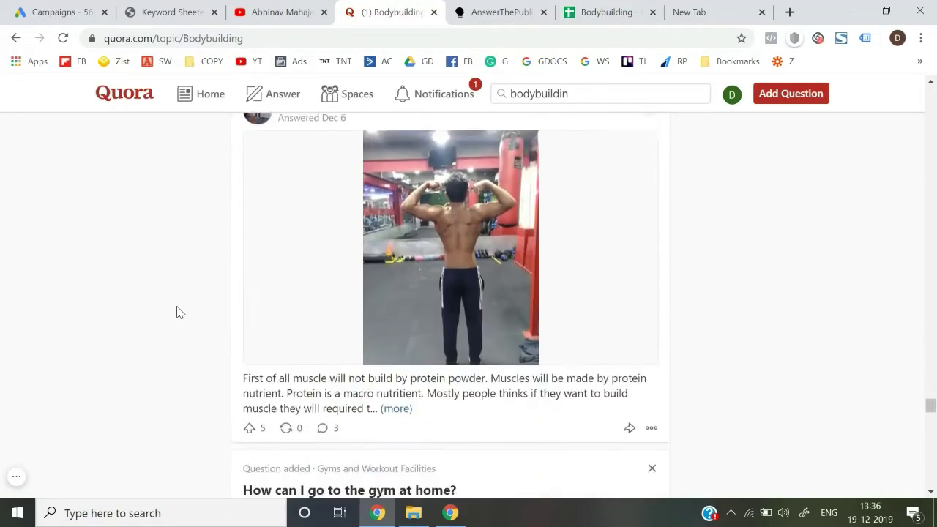
pyautogui.scroll(-5, 177, 312)
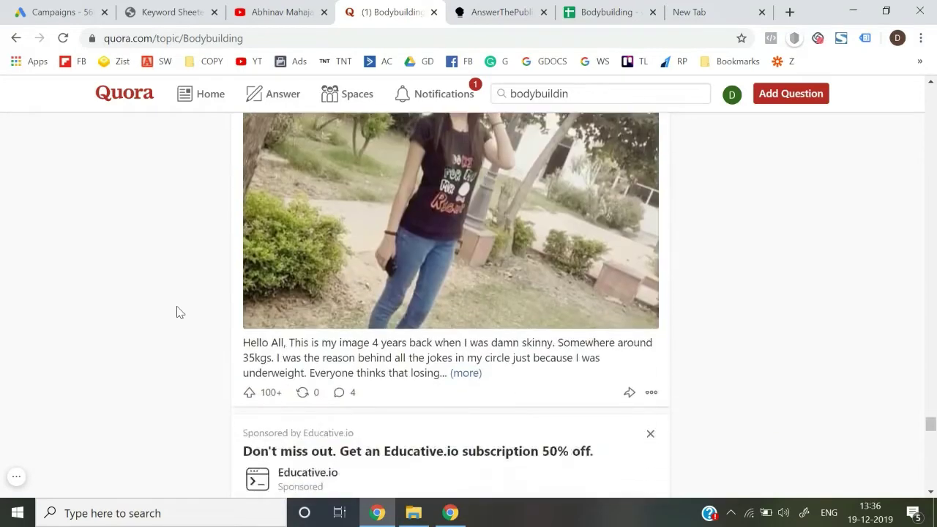
pyautogui.click(596, 12)
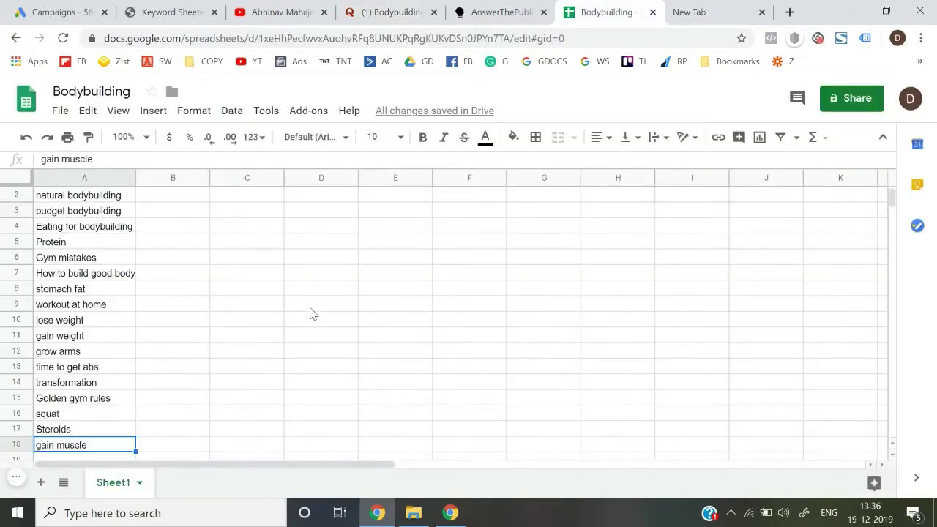
# Switch to AnswerThePublic and get the questions report for the keyword "bodybuilding"
pyautogui.click(529, 7)
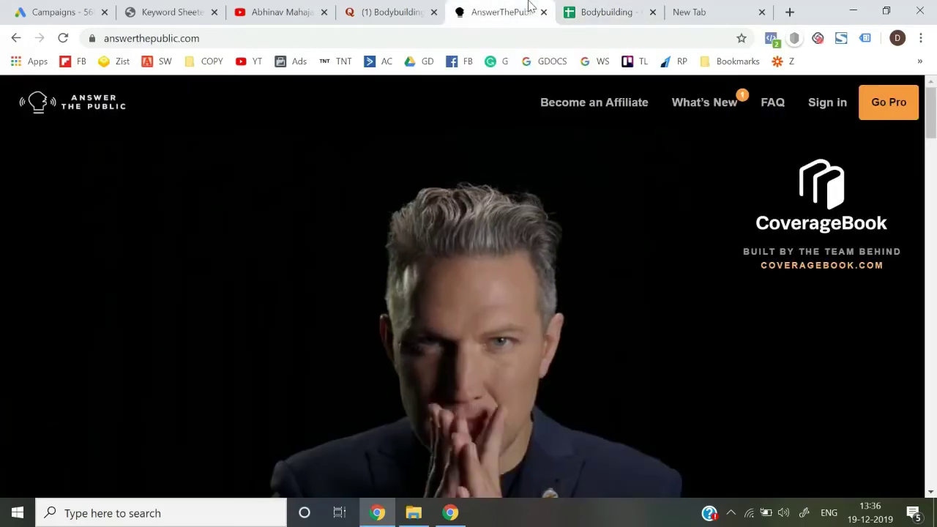
pyautogui.scroll(-4, 314, 331)
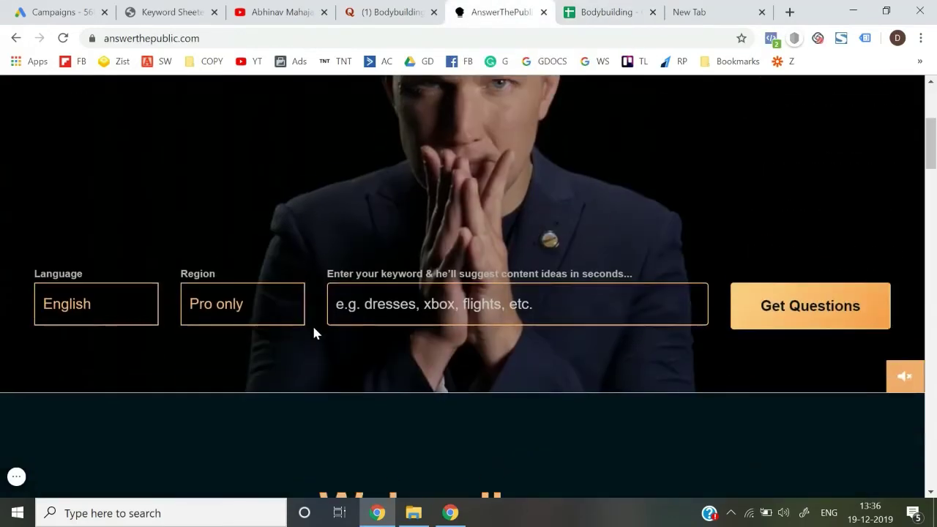
pyautogui.click(380, 292)
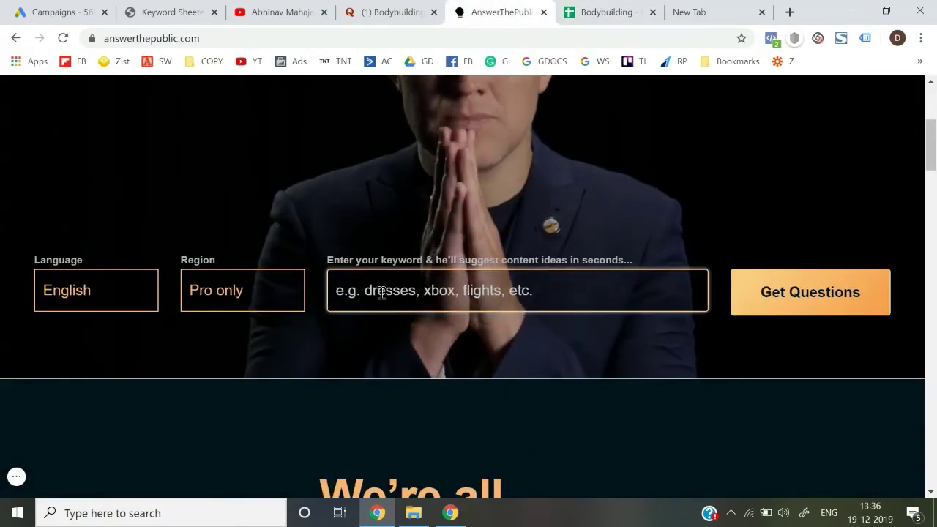
pyautogui.write('bodybuildd')
pyautogui.press('BackSpace')
pyautogui.press('BackSpace')
pyautogui.write('ding')
pyautogui.press('Return')
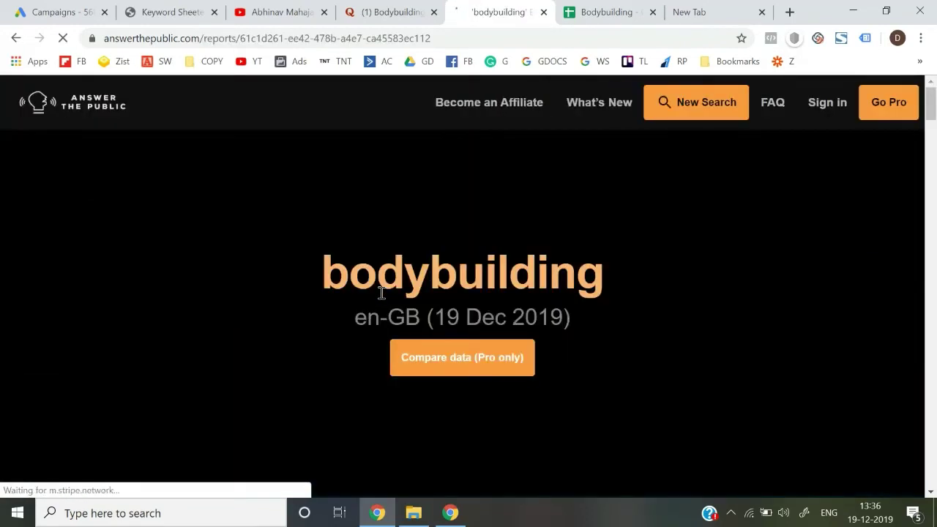
# Examine the bodybuilding questions visualisation, reading the how, why, will, can and are branches for topic ideas
pyautogui.scroll(-6, 381, 293)
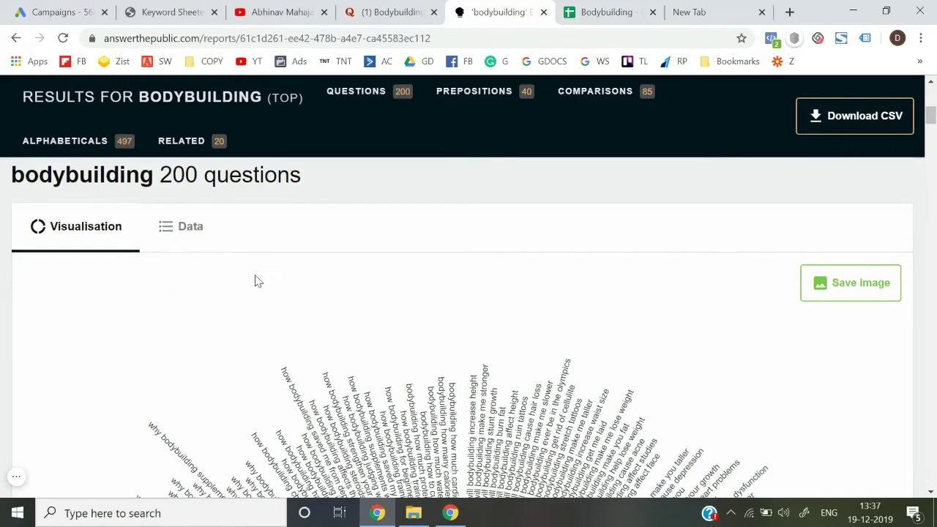
pyautogui.scroll(-3, 255, 280)
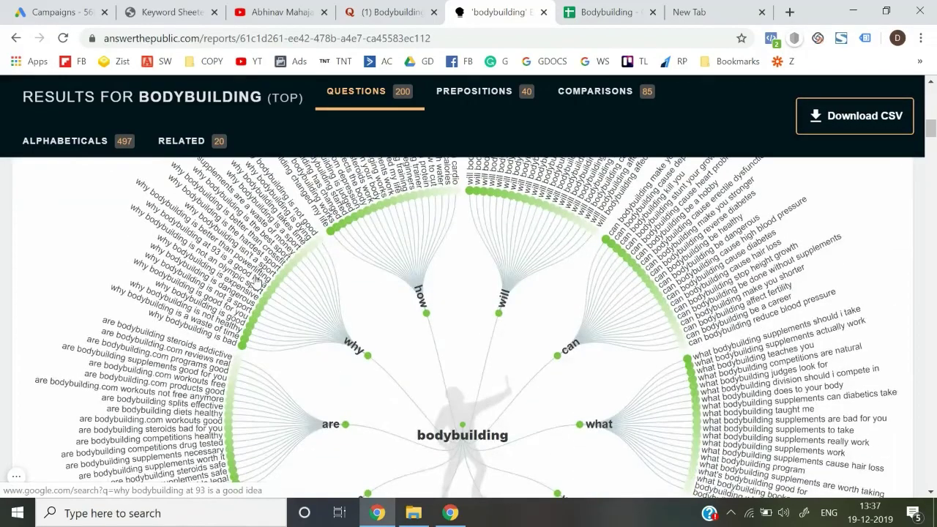
pyautogui.scroll(2, 257, 281)
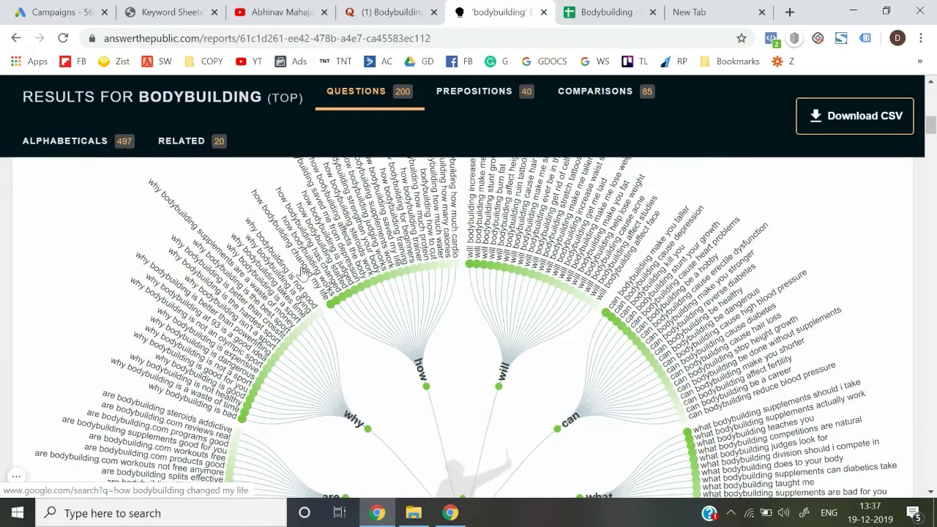
pyautogui.scroll(1, 311, 282)
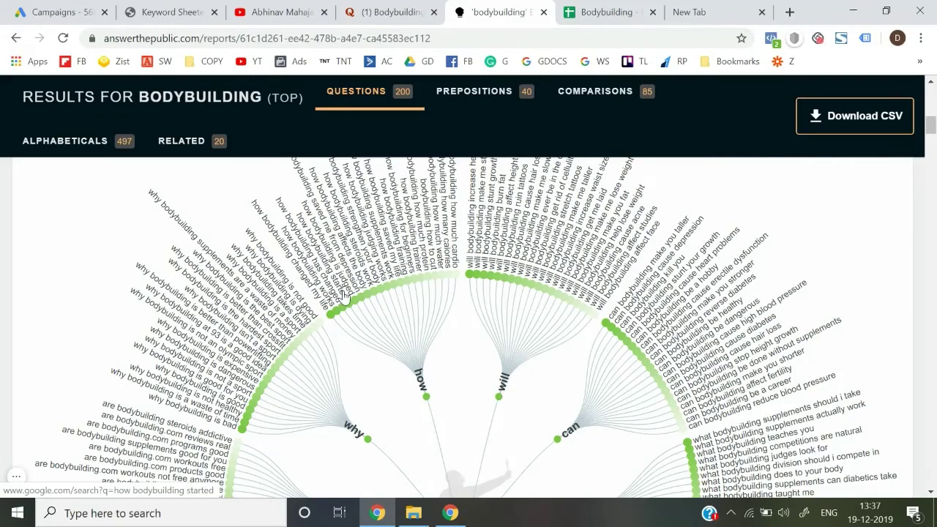
pyautogui.scroll(1, 344, 296)
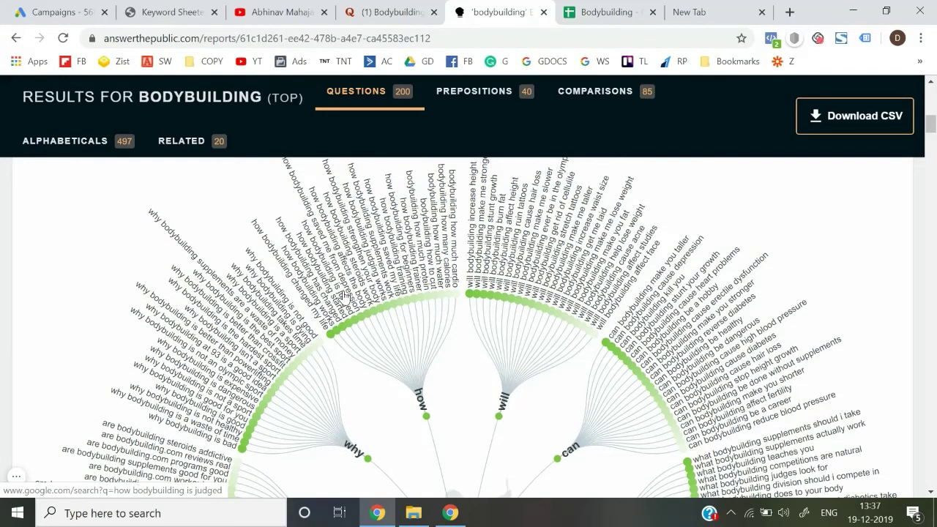
pyautogui.scroll(-8, 344, 296)
pyautogui.scroll(5, 344, 296)
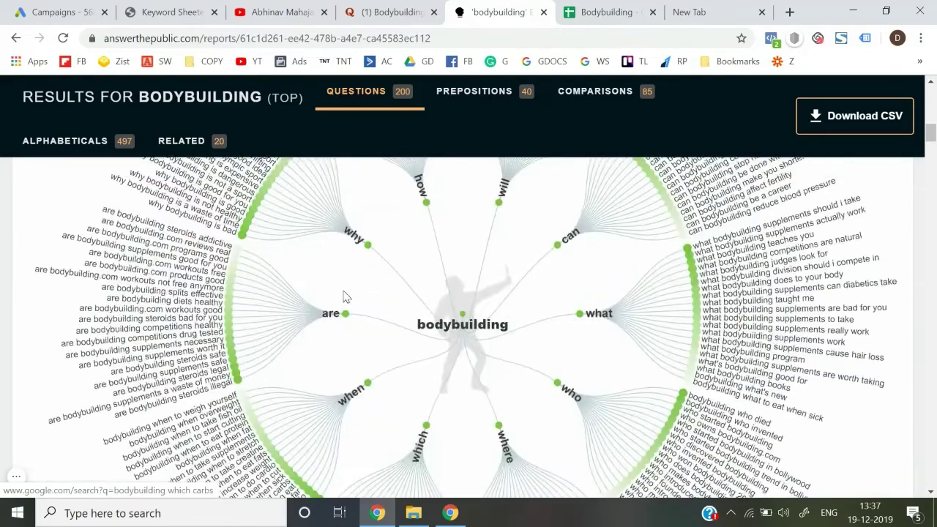
pyautogui.scroll(4, 344, 296)
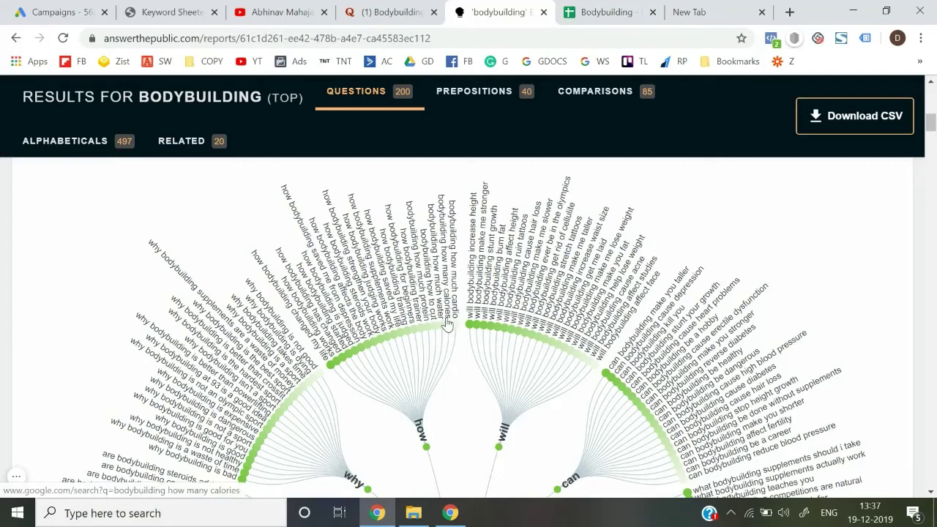
# Enter "cardio" in cell A19 and "calories" in cell A20 of the Bodybuilding spreadsheet
pyautogui.click(607, 21)
pyautogui.press('Down')
pyautogui.write('cardio')
pyautogui.press('Return')
pyautogui.write('calories')
pyautogui.press('Return')
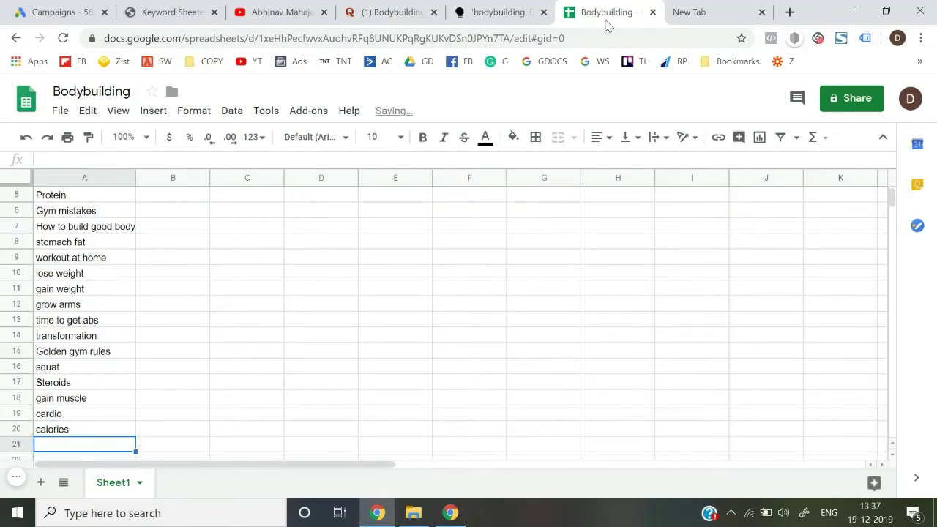
# Return to the AnswerThePublic report and look over its bodybuilding question wheel again for further ideas
pyautogui.click(537, 5)
pyautogui.scroll(-3, 502, 296)
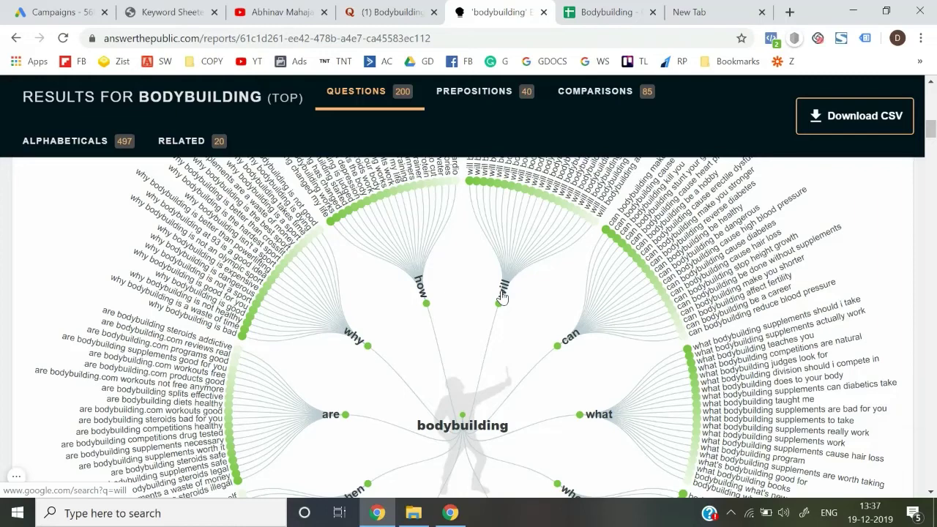
pyautogui.scroll(1, 629, 227)
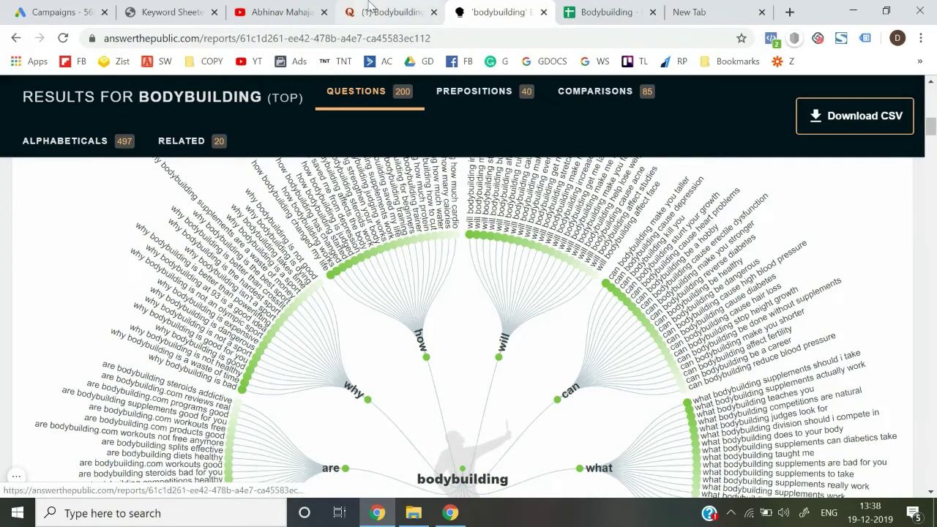
# Switch to Keyword Sheeter and start generating keyword ideas for "bodybuilding"
pyautogui.click(172, 12)
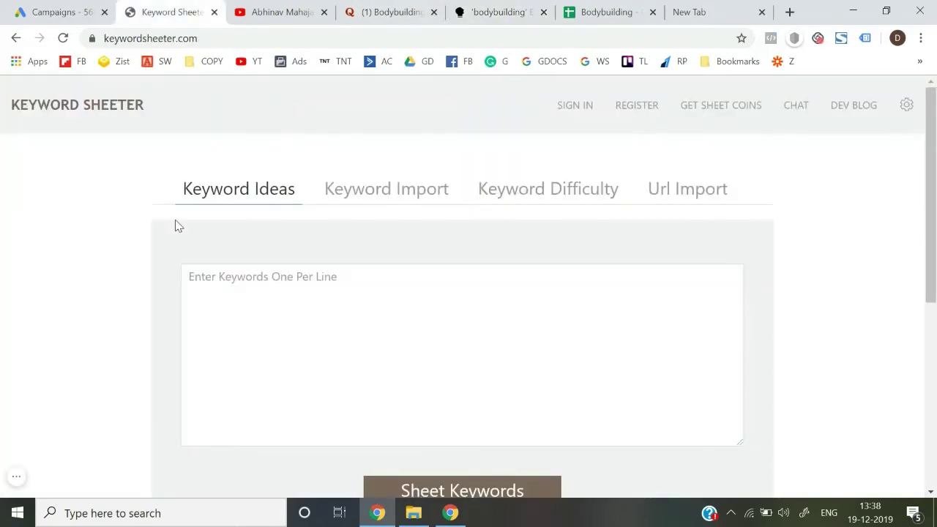
pyautogui.click(239, 283)
pyautogui.write('bodybuilding')
pyautogui.scroll(-1, 238, 283)
pyautogui.click(439, 400)
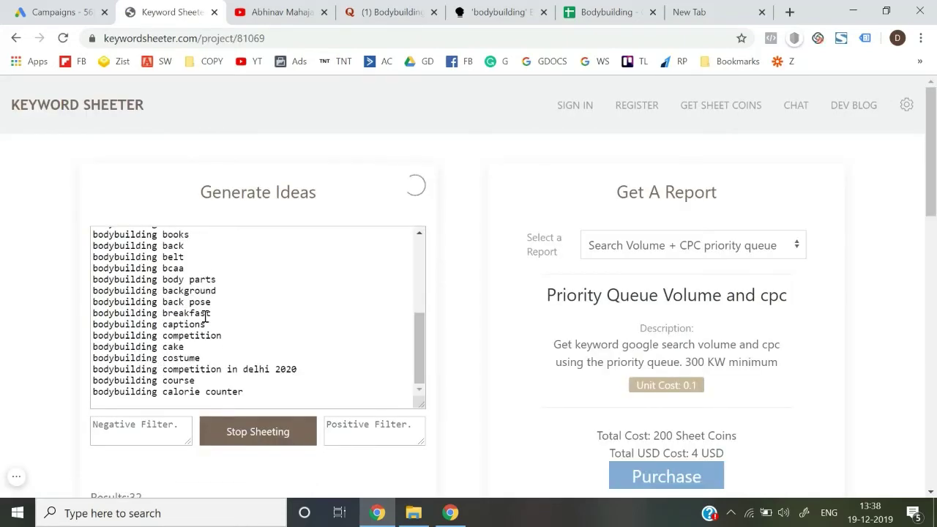
# Let the list of generated bodybuilding keywords grow to several hundred ideas, and stop the sheeting
pyautogui.scroll(-1, 207, 315)
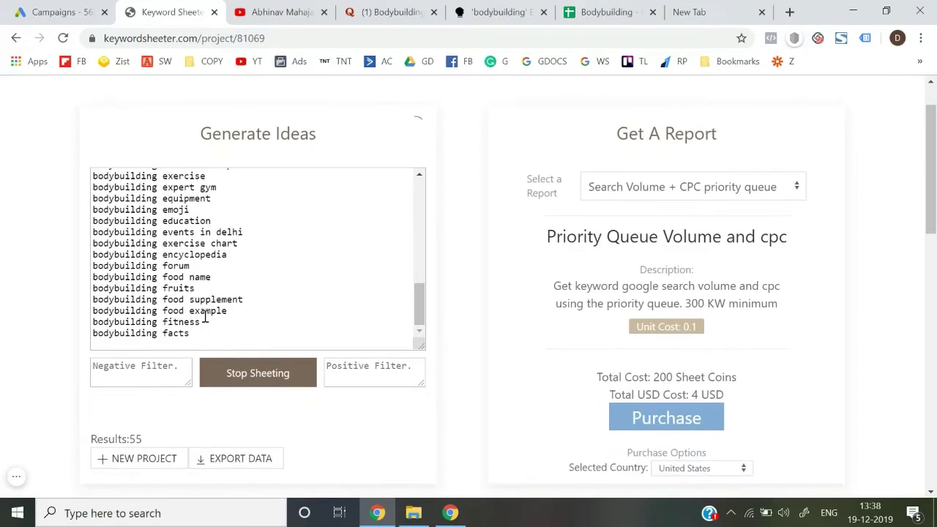
pyautogui.scroll(-1, 205, 318)
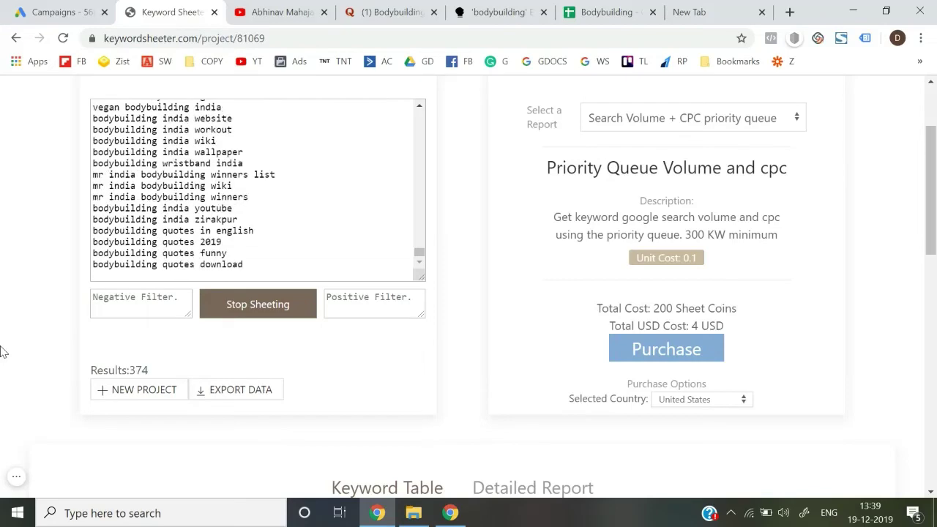
pyautogui.scroll(2, 9, 325)
pyautogui.scroll(-1, 9, 326)
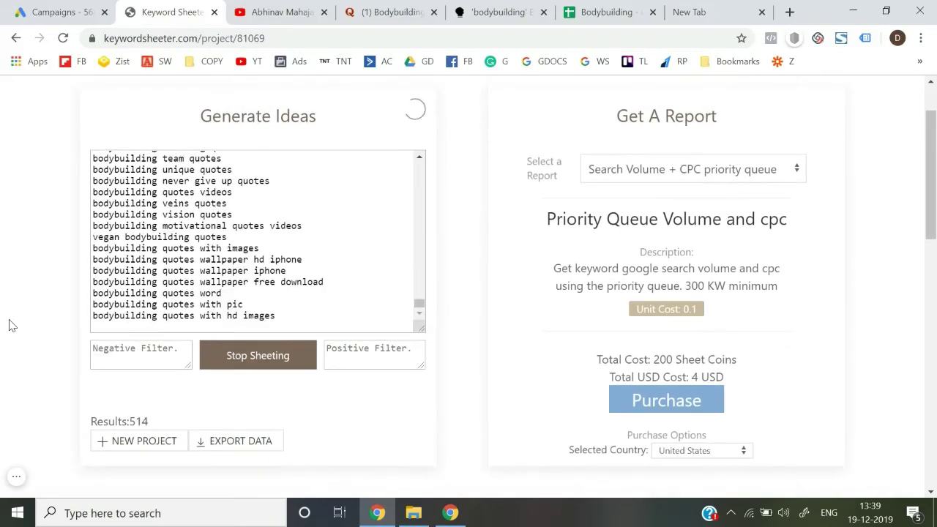
pyautogui.click(254, 362)
# Read back through the generated keyword list from the quotes ideas up to the workout and weight gain ideas
pyautogui.scroll(5, 313, 279)
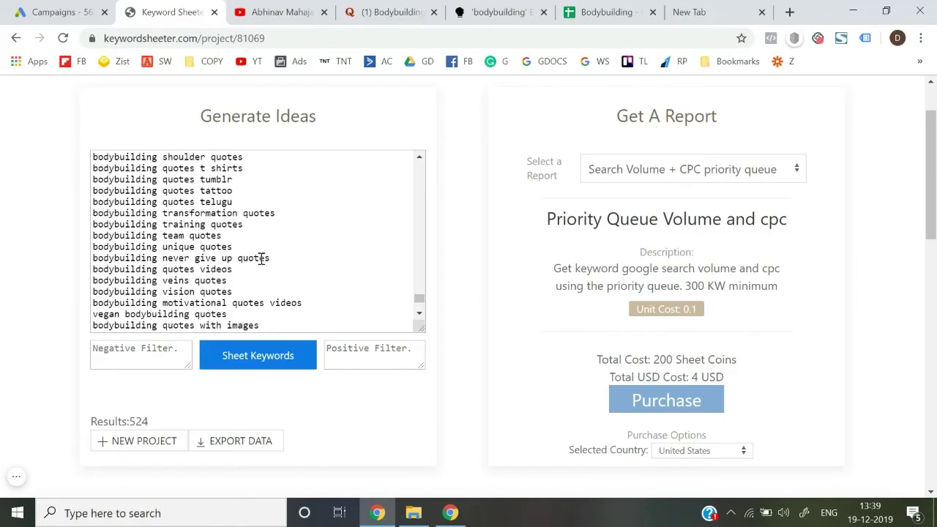
pyautogui.scroll(2, 203, 213)
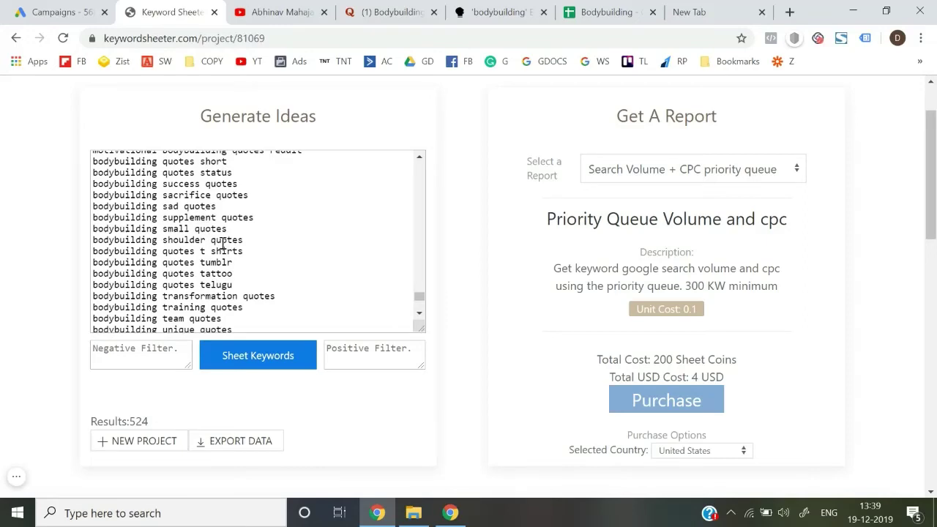
pyautogui.scroll(1, 222, 245)
pyautogui.scroll(4, 252, 179)
pyautogui.scroll(6, 252, 179)
pyautogui.scroll(2, 240, 188)
pyautogui.scroll(20, 240, 188)
pyautogui.scroll(4, 240, 189)
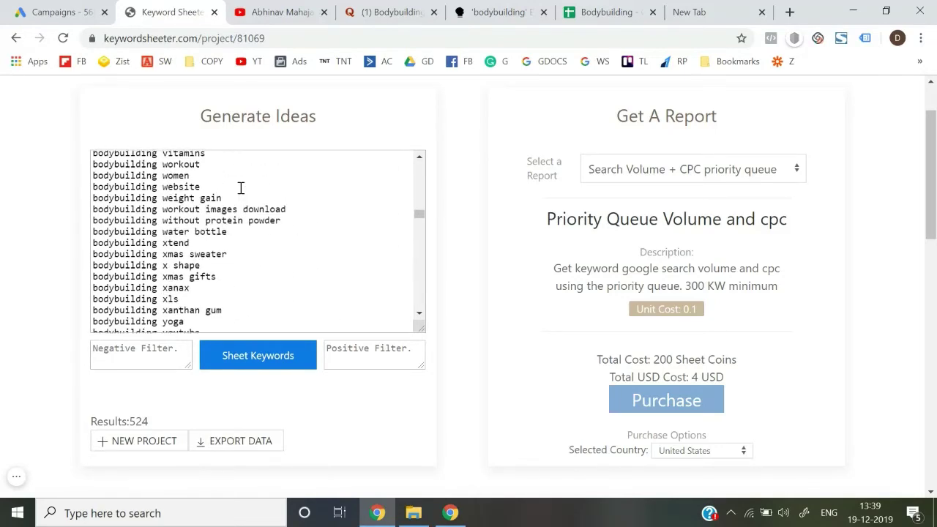
# Highlight the weight gain, vitamins, vest and vegetarian diet ideas in the keyword list while examining the neighbouring entries
pyautogui.click(208, 204)
pyautogui.tripleClick(208, 203)
pyautogui.scroll(1, 207, 203)
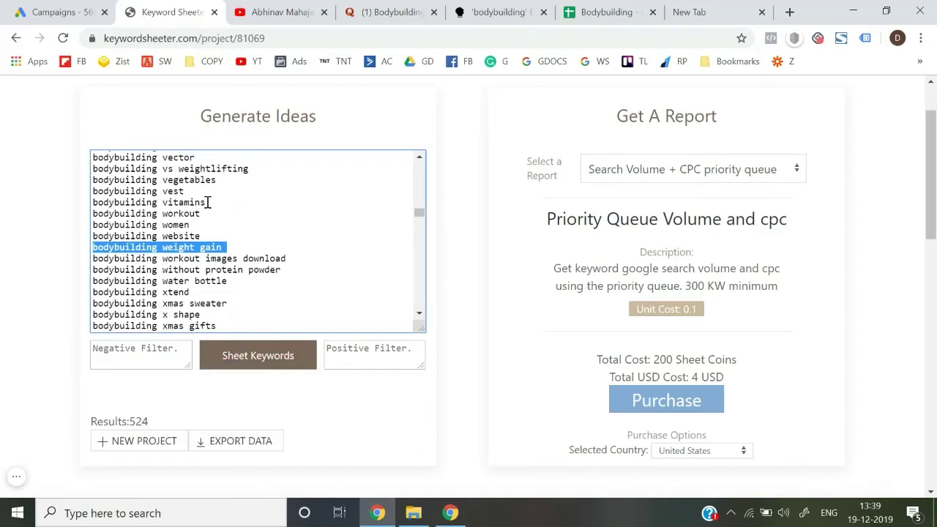
pyautogui.tripleClick(183, 203)
pyautogui.scroll(1, 183, 200)
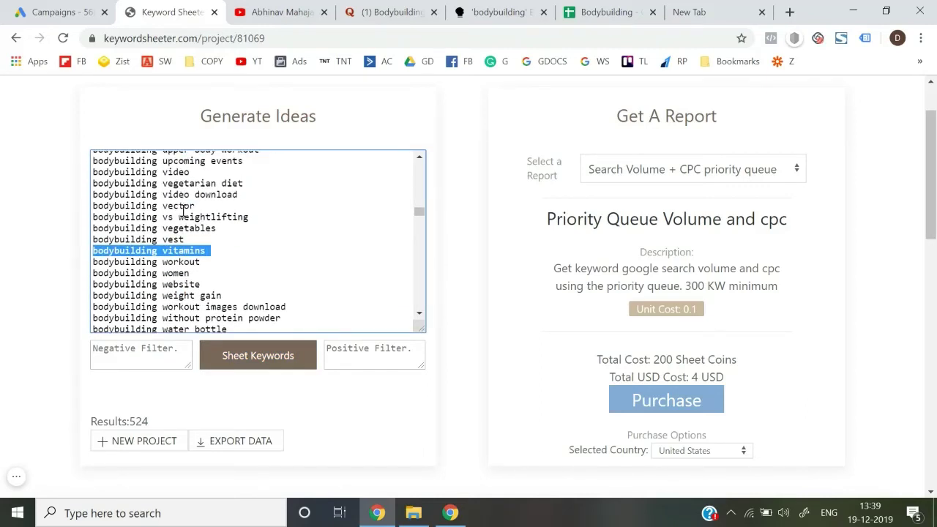
pyautogui.tripleClick(176, 239)
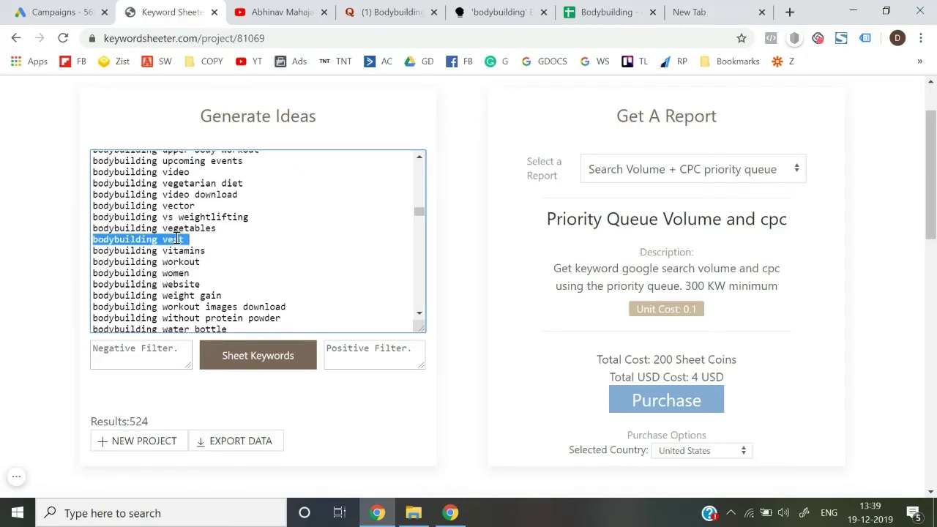
pyautogui.click(177, 239)
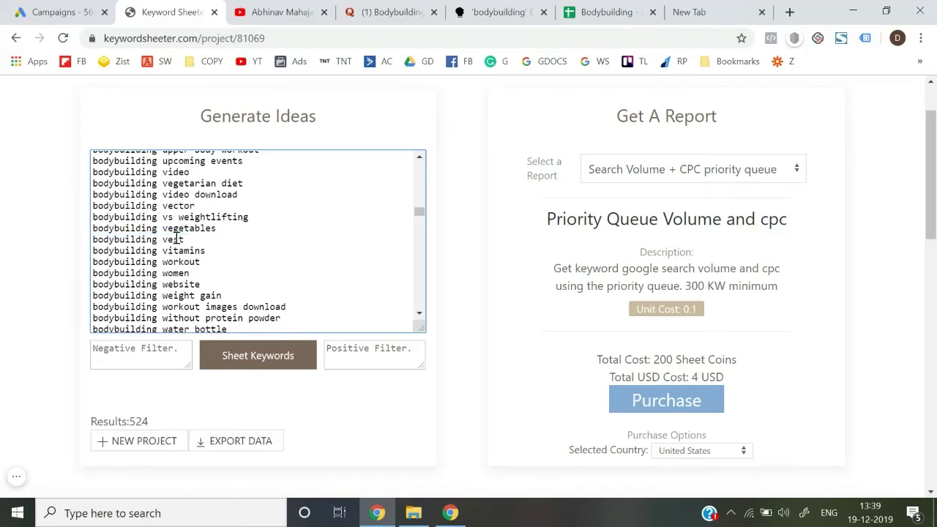
pyautogui.doubleClick(204, 185)
pyautogui.scroll(3, 204, 185)
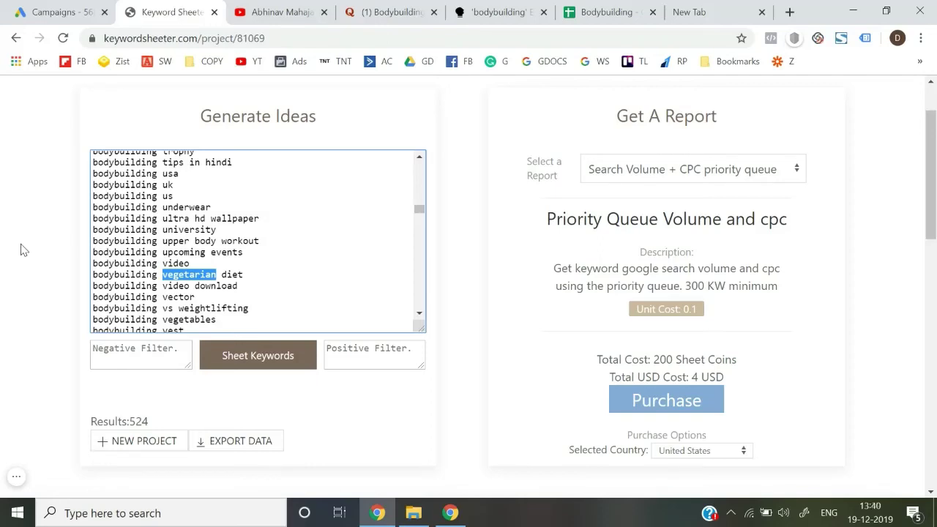
# Return to the Bodybuilding spreadsheet and review the collected topics in column A from end to end
pyautogui.click(603, 9)
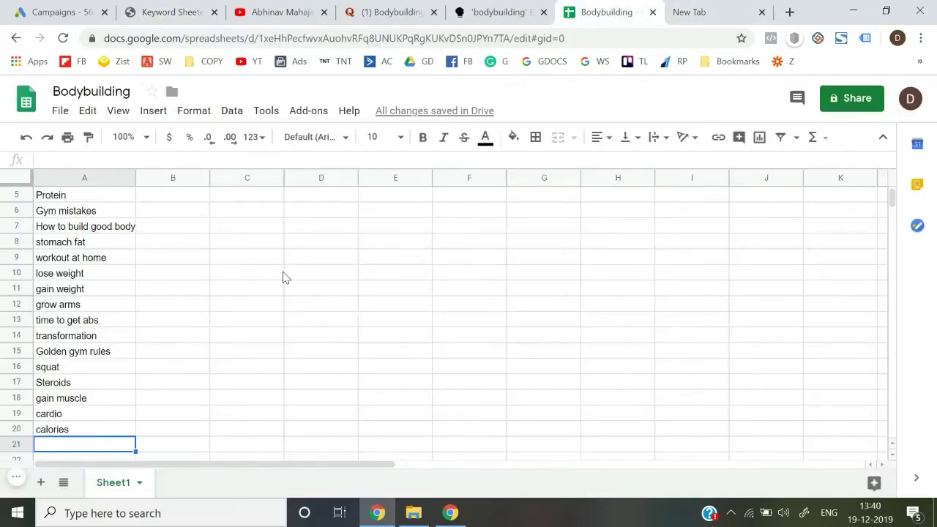
pyautogui.hotkey('ctrl', 'Up')
pyautogui.hotkey('ctrl', 'Up')
pyautogui.hotkey('ctrl', 'Down')
pyautogui.hotkey('ctrl', 'Up')
# Switch to Google Ads and open the Keyword Planner
pyautogui.click(59, 12)
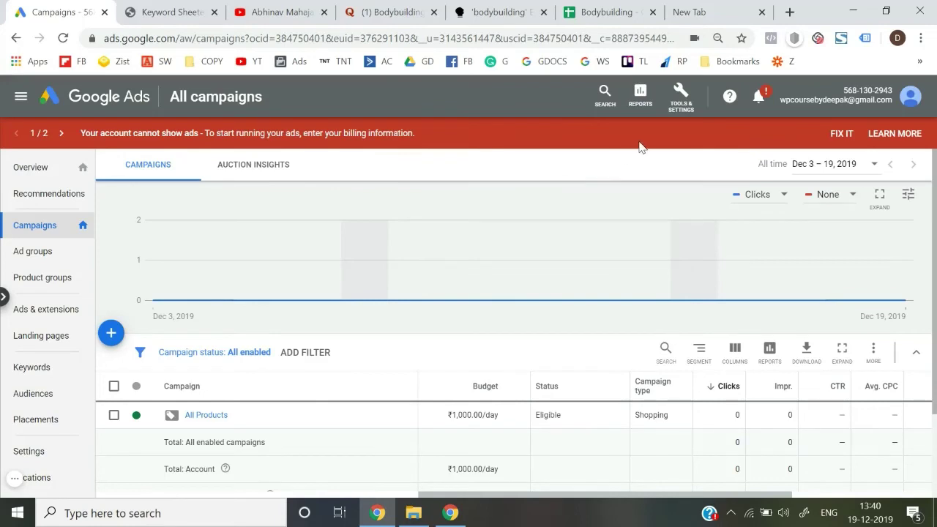
pyautogui.click(680, 97)
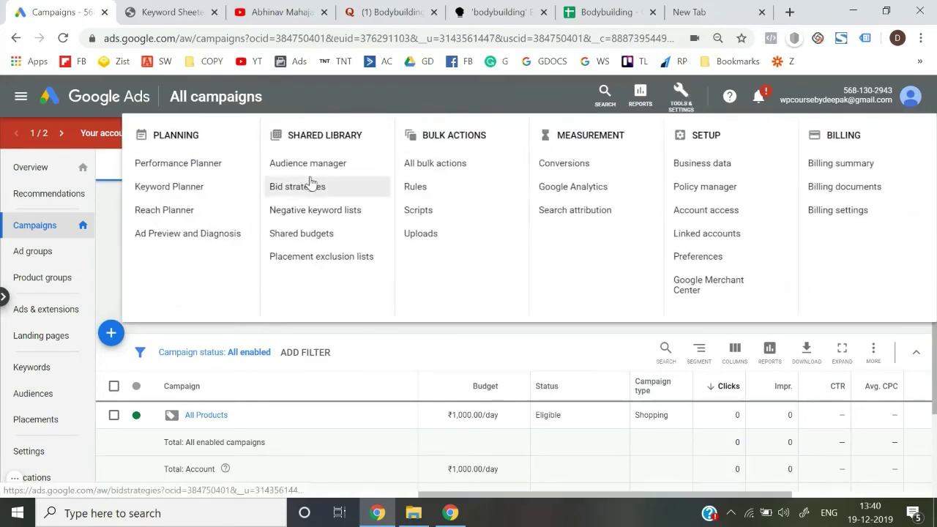
pyautogui.click(196, 191)
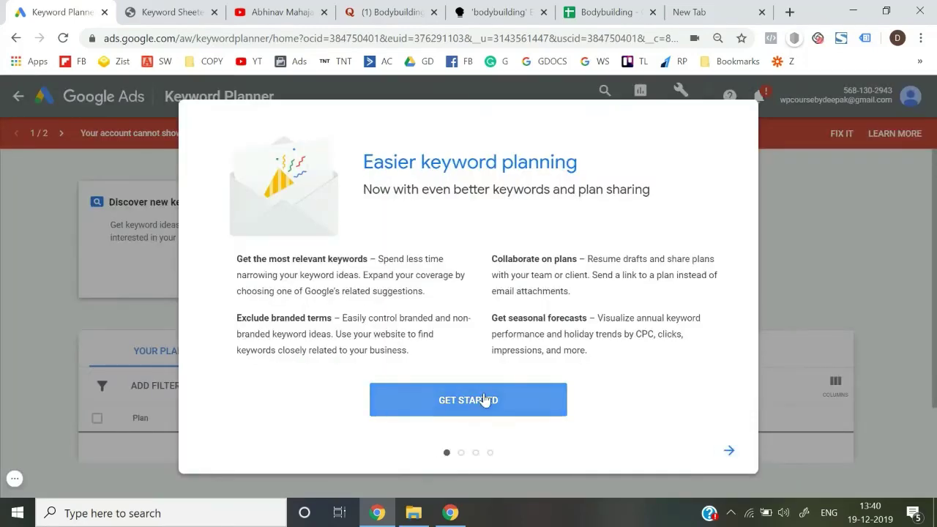
# Dismiss the welcome notice and get new keyword ideas for "bodybuilding", with brand names included
pyautogui.click(487, 399)
pyautogui.click(213, 244)
pyautogui.write('bo')
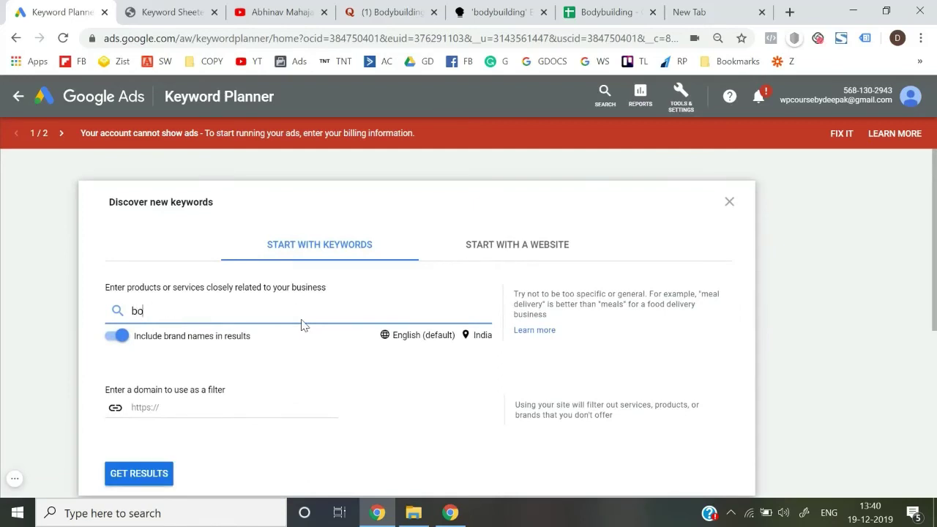
pyautogui.write('dybuilding')
pyautogui.scroll(-3, 303, 324)
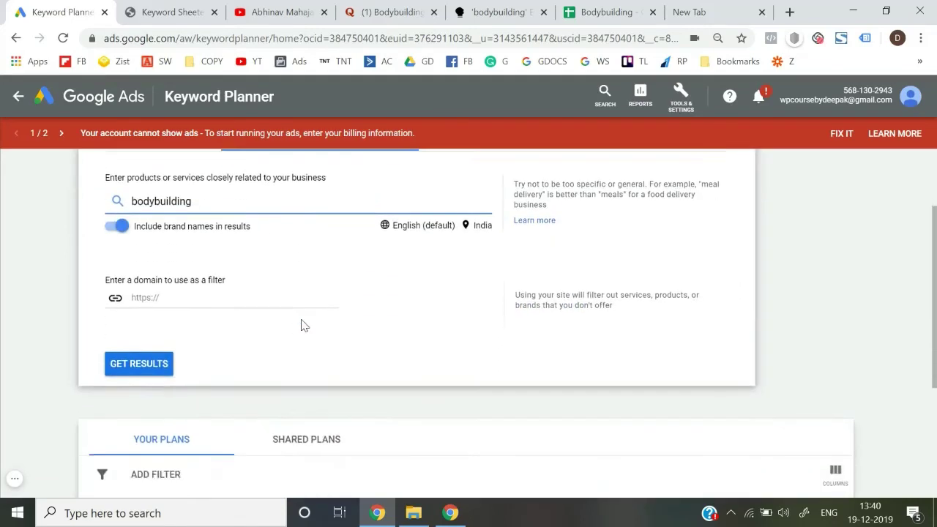
pyautogui.click(138, 375)
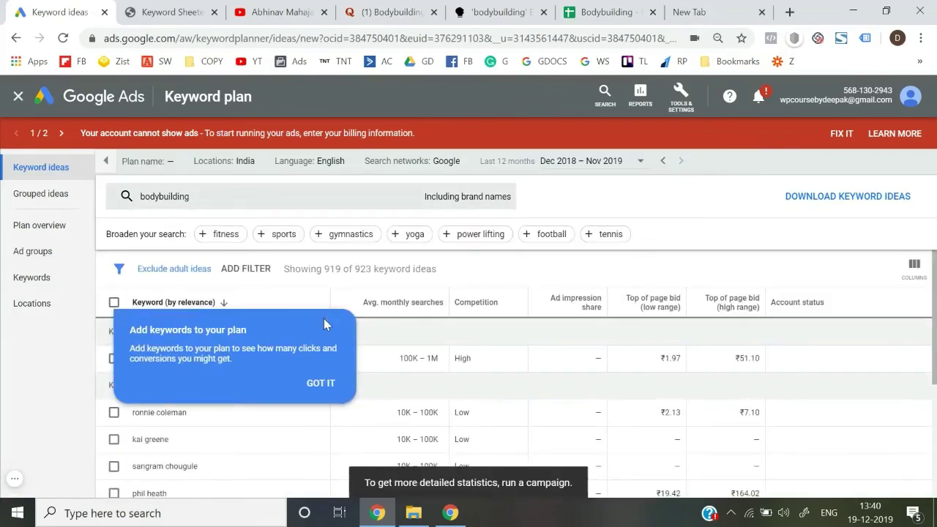
# Close the add-to-plan tip and set the keyword ideas table to show 500 rows
pyautogui.click(315, 386)
pyautogui.scroll(-4, 314, 387)
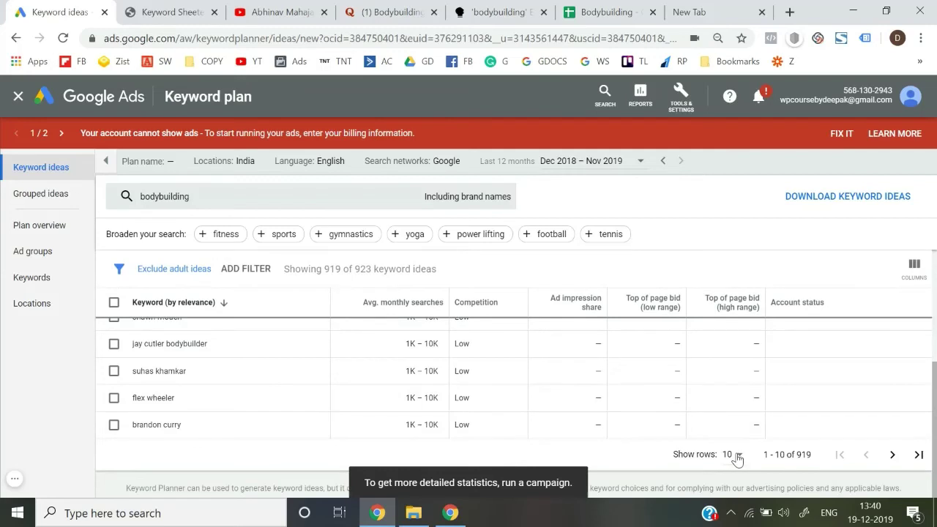
pyautogui.click(732, 453)
pyautogui.click(740, 444)
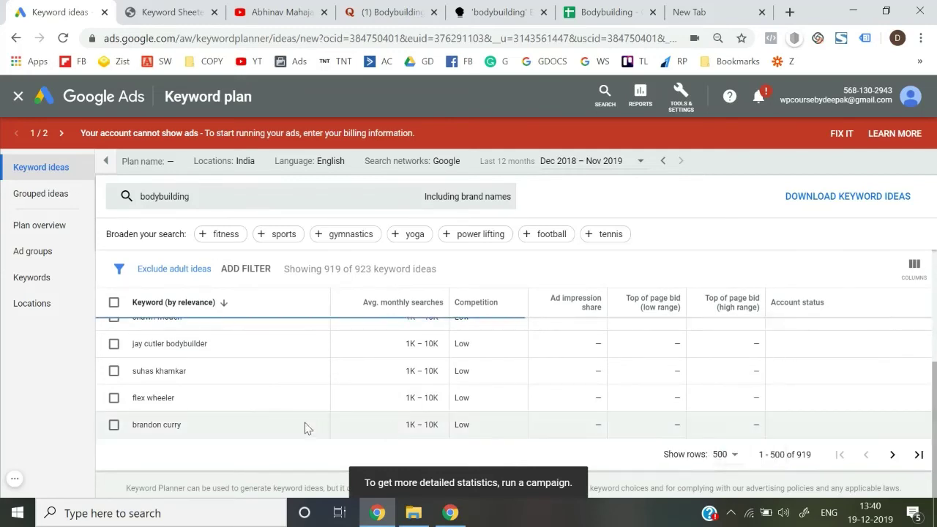
# Examine the bodybuilding keyword ideas along with their monthly searches and competition, looking for a subtopic to research
pyautogui.scroll(-2, 306, 428)
pyautogui.scroll(-6, 306, 429)
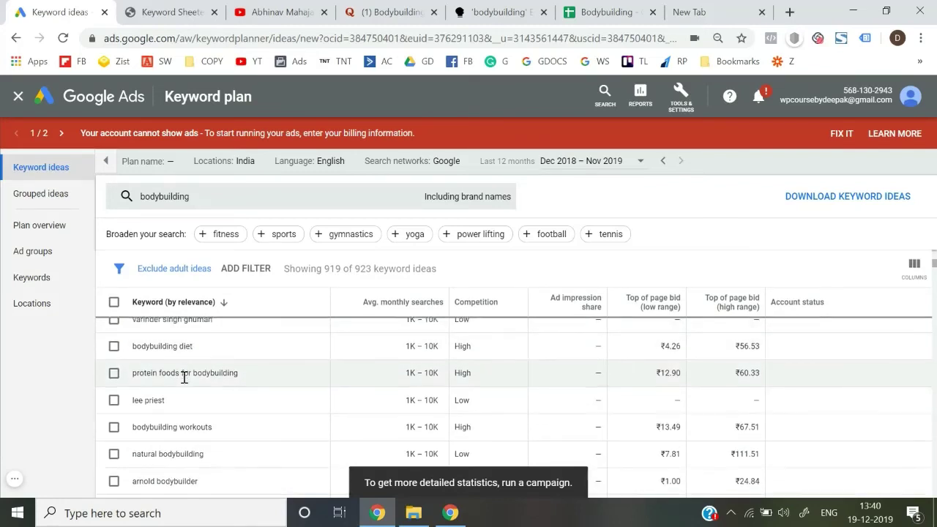
pyautogui.scroll(-1, 184, 381)
pyautogui.scroll(-1, 175, 414)
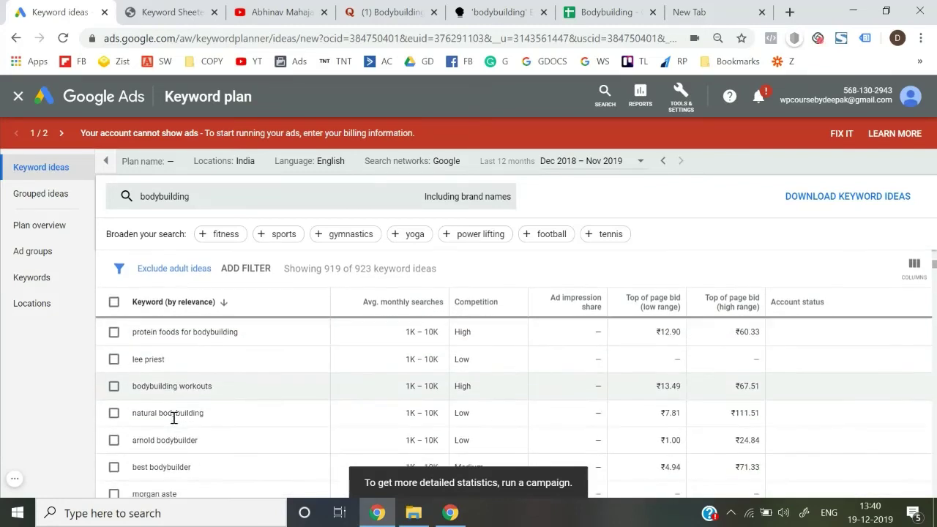
pyautogui.scroll(-3, 178, 413)
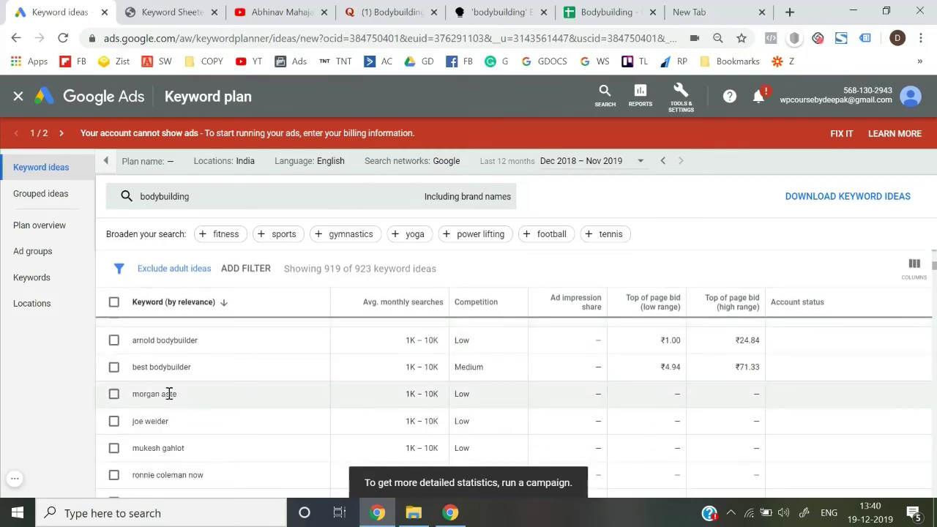
pyautogui.scroll(-2, 168, 395)
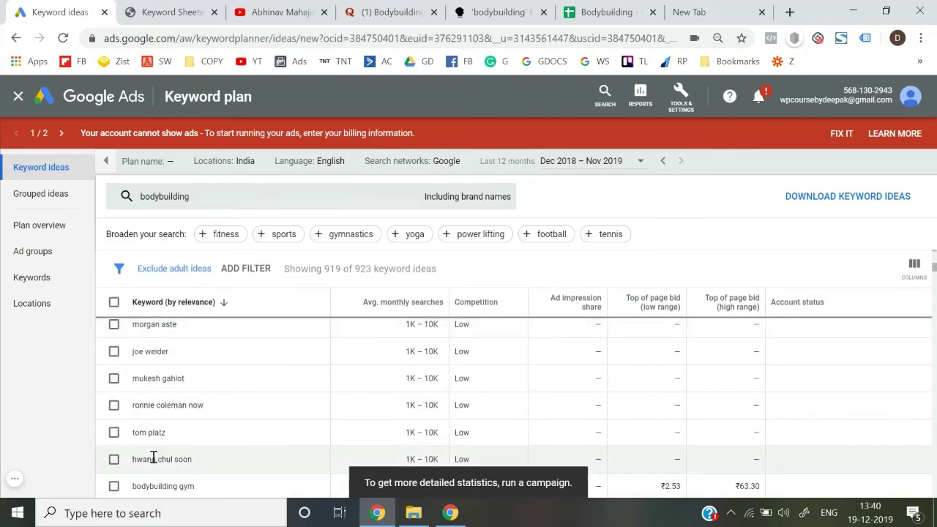
pyautogui.scroll(-2, 152, 458)
pyautogui.scroll(-1, 167, 439)
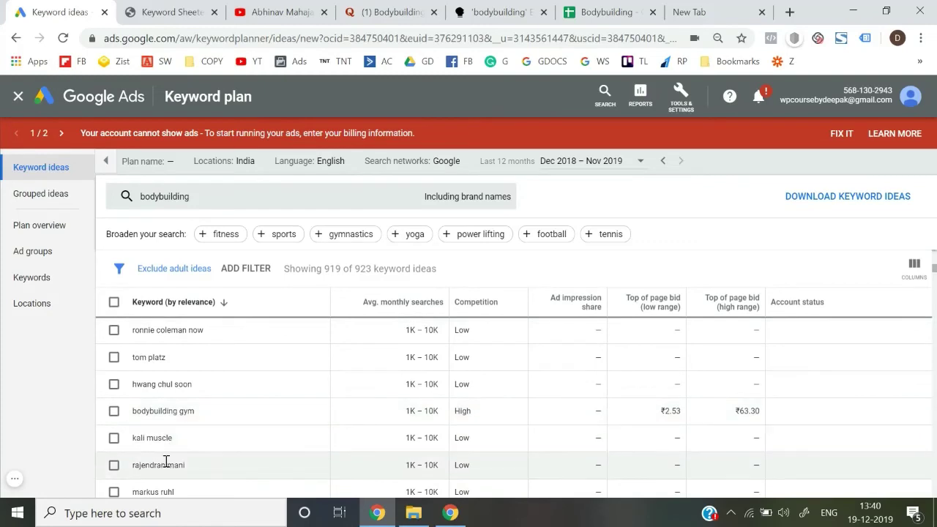
pyautogui.scroll(-2, 168, 464)
pyautogui.scroll(-1, 165, 465)
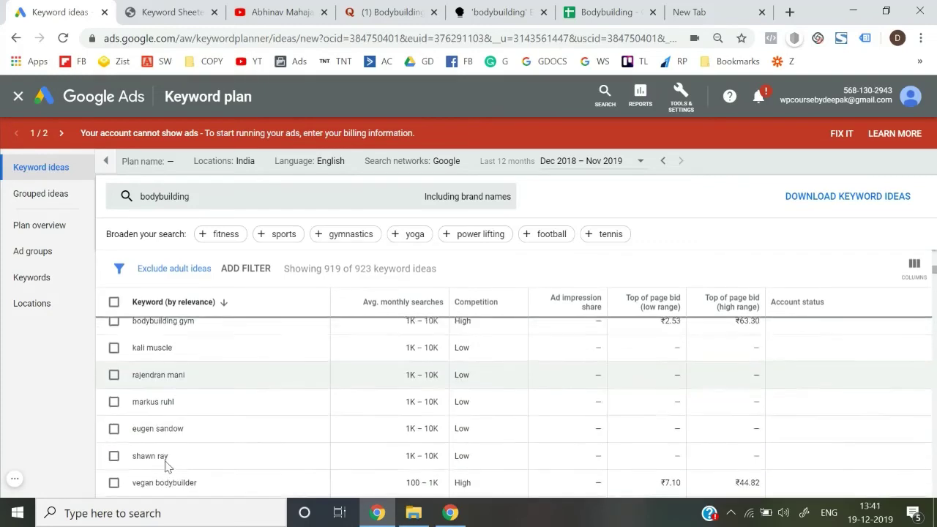
pyautogui.scroll(-3, 164, 465)
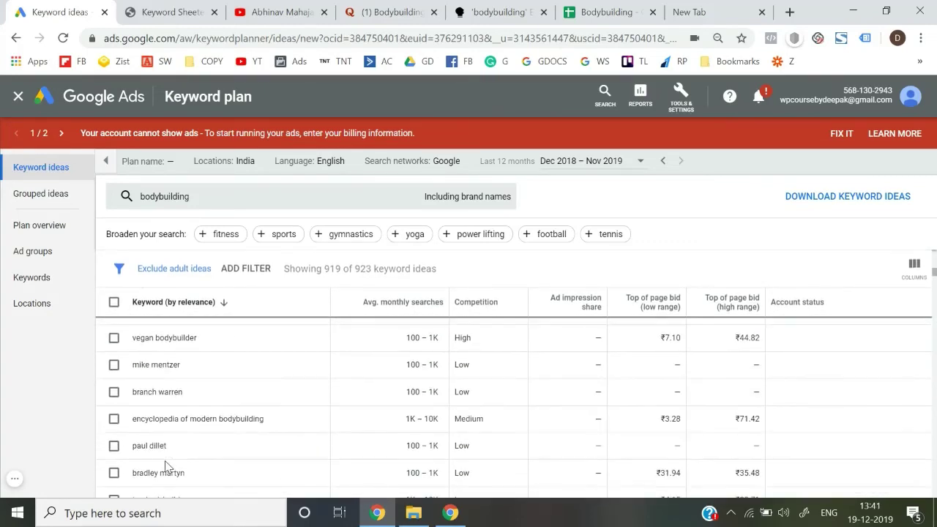
pyautogui.scroll(-2, 164, 465)
pyautogui.scroll(1, 164, 466)
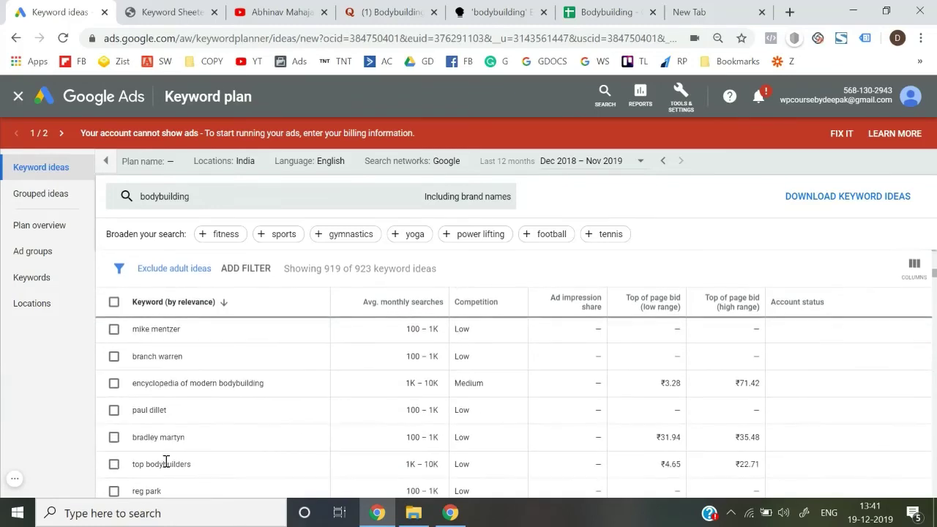
pyautogui.scroll(-3, 165, 466)
pyautogui.scroll(5, 180, 462)
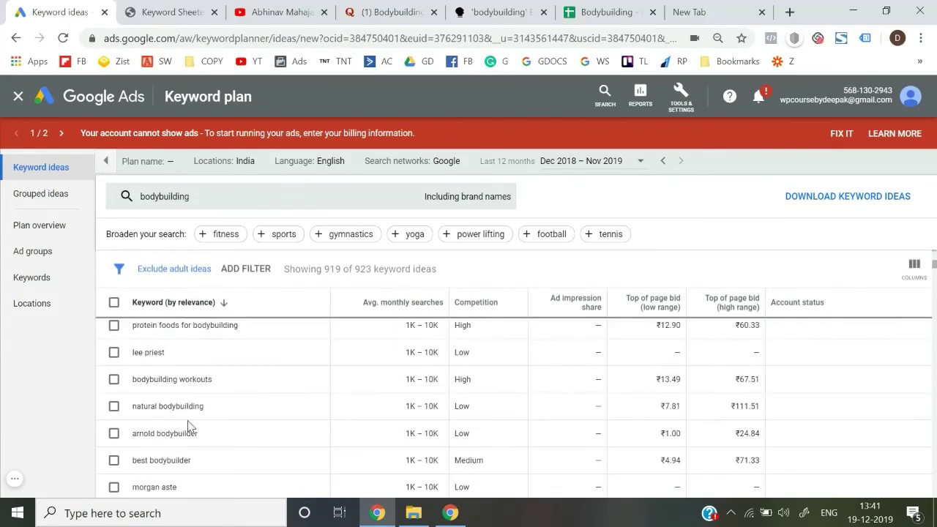
# Copy the "bodybuilding workouts" idea and use it as the new search keyword in place of "bodybuilding"
pyautogui.tripleClick(190, 379)
pyautogui.hotkey('ctrl', 'c')
pyautogui.scroll(3, 266, 289)
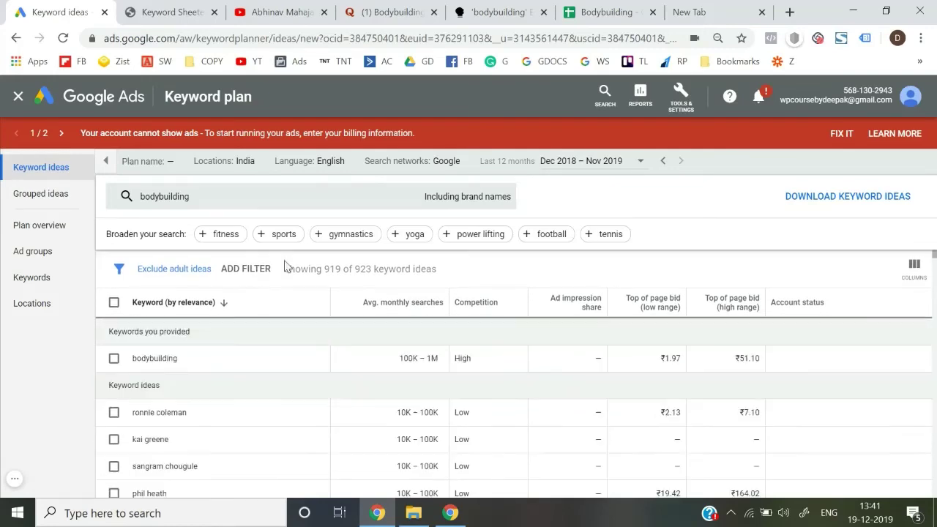
pyautogui.click(323, 202)
pyautogui.press('BackSpace')
pyautogui.hotkey('ctrl', 'v')
pyautogui.click(163, 426)
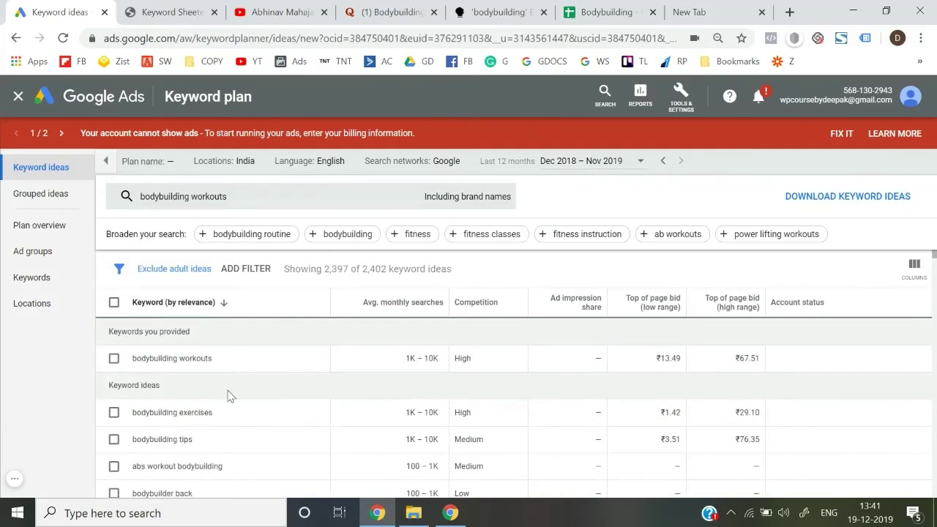
# Read through the keyword ideas for bodybuilding workouts, checking monthly searches and competition, and return to the beginning of the list
pyautogui.scroll(-1, 231, 397)
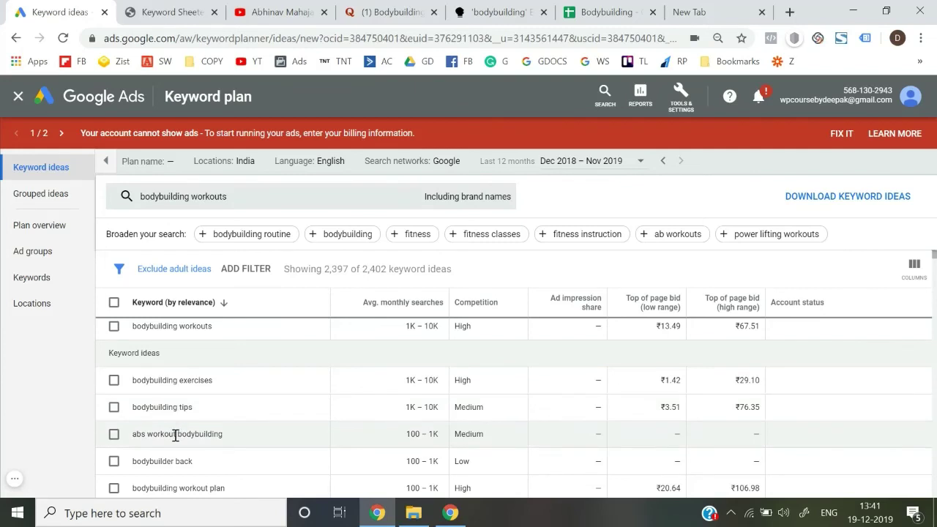
pyautogui.scroll(-1, 176, 436)
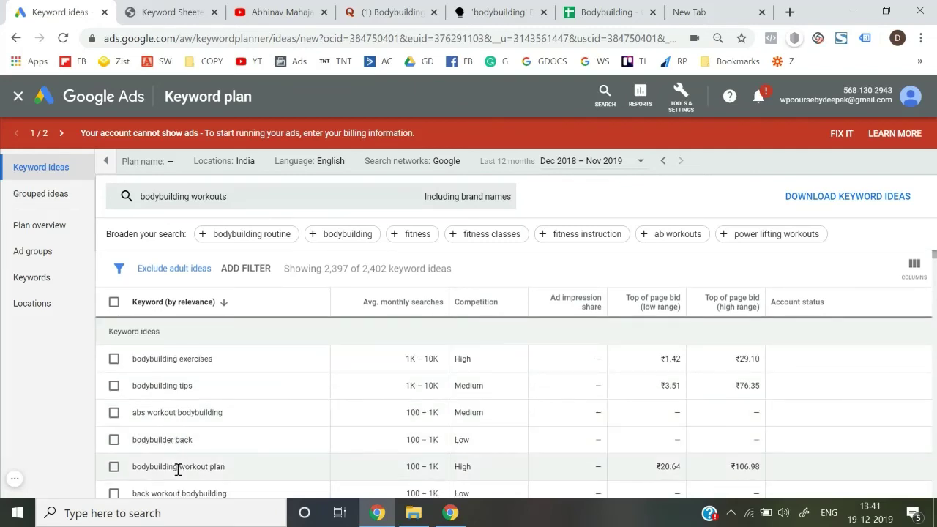
pyautogui.scroll(-1, 180, 473)
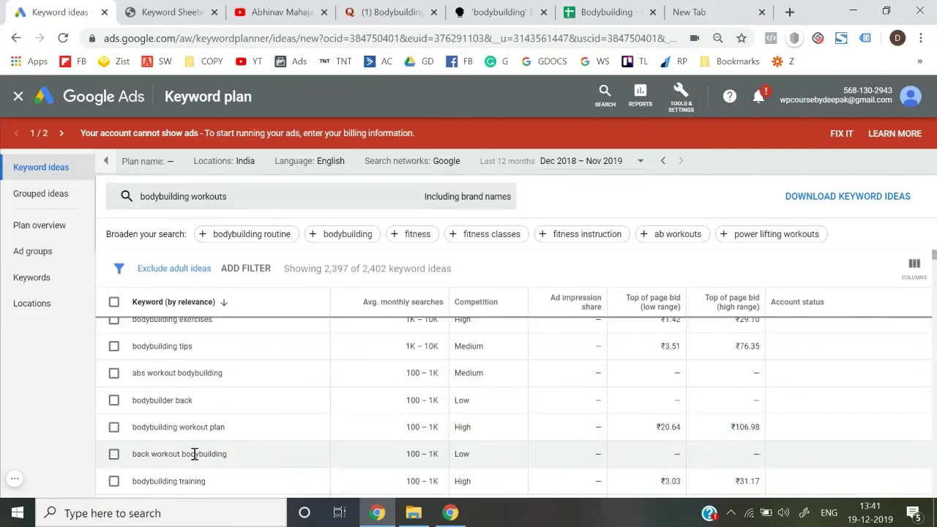
pyautogui.scroll(-1, 194, 455)
pyautogui.scroll(-1, 199, 458)
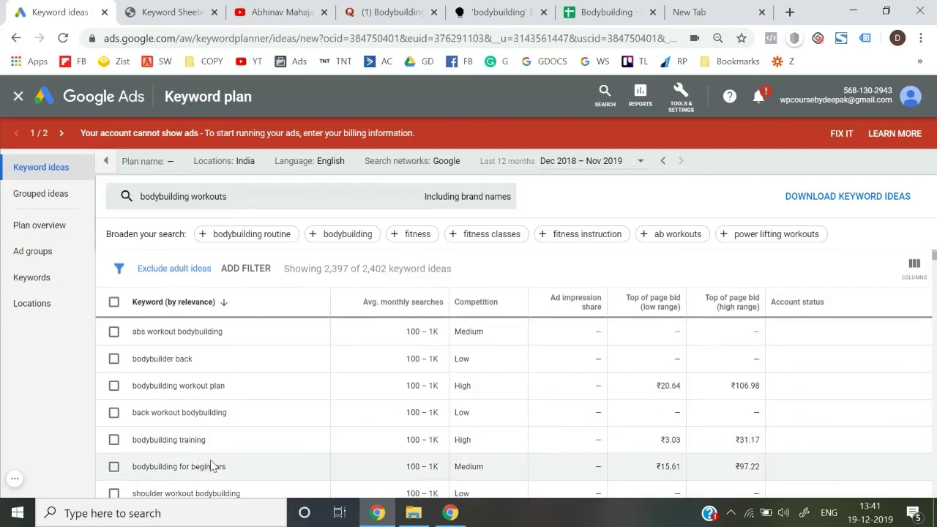
pyautogui.scroll(-1, 213, 468)
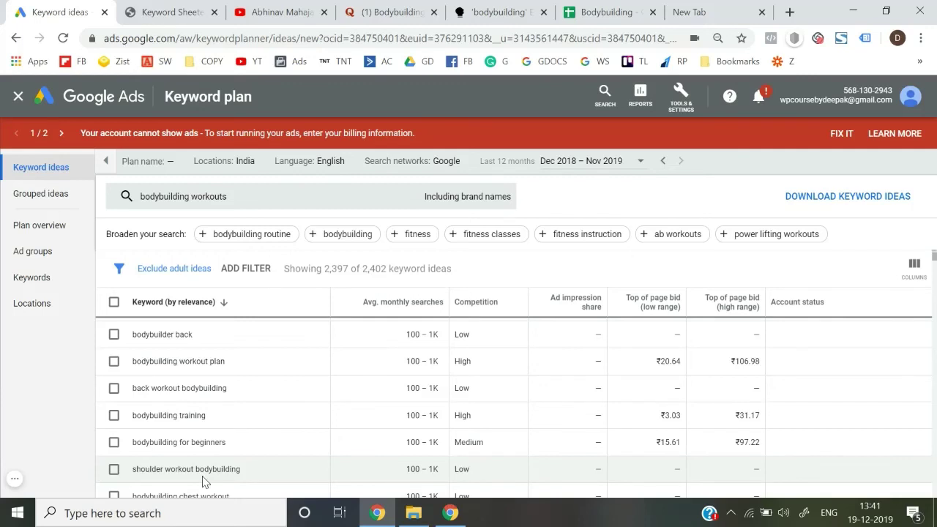
pyautogui.scroll(-5, 205, 480)
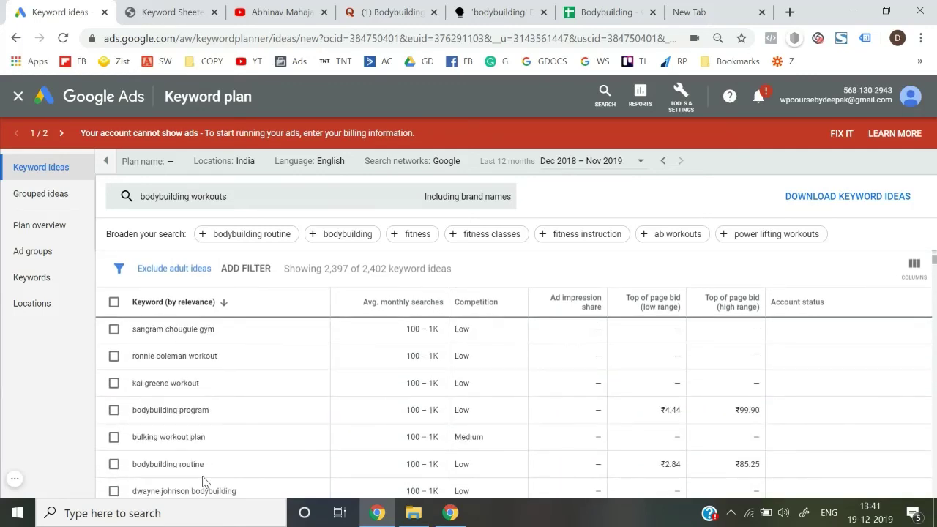
pyautogui.scroll(-2, 202, 476)
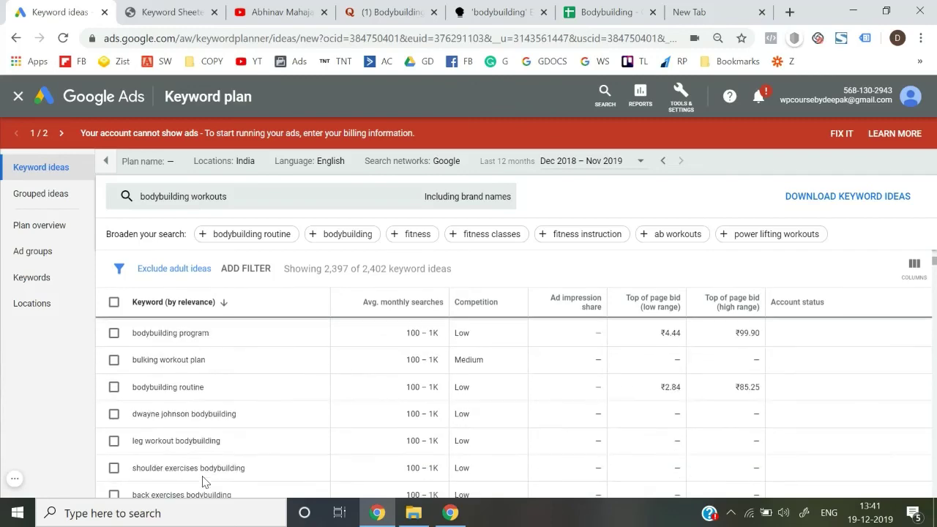
pyautogui.scroll(10, 202, 481)
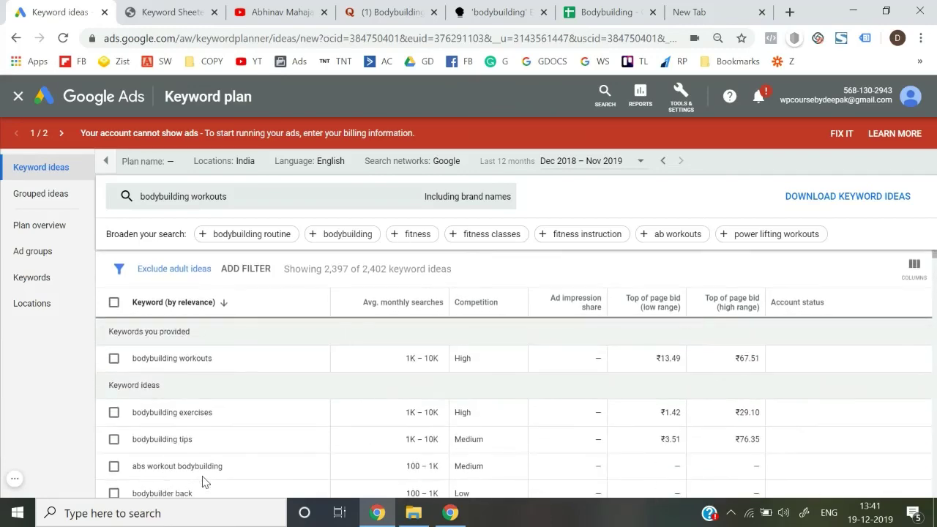
# Switch to the Bodybuilding spreadsheet and check the extent of the topic list in column A, finishing on "natural bodybuilding"
pyautogui.click(609, 11)
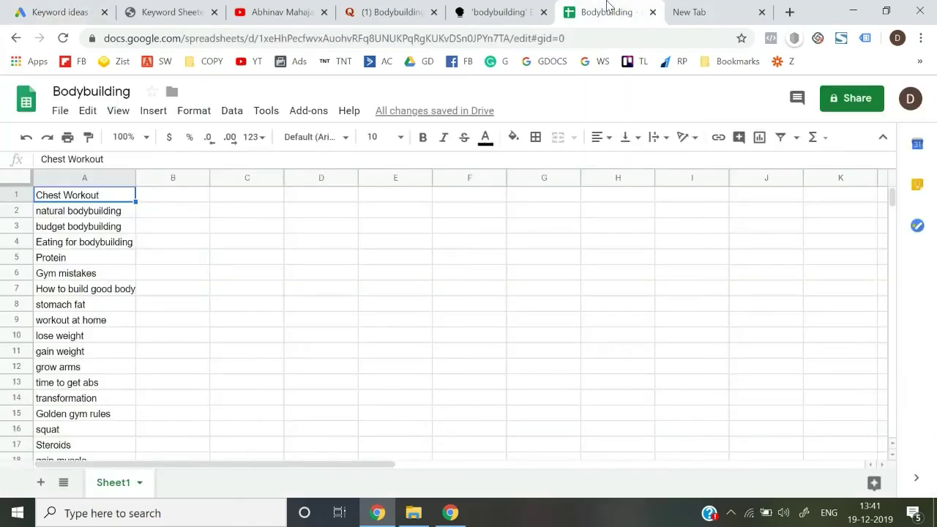
pyautogui.hotkey('ctrl', 'Down')
pyautogui.press('Down')
pyautogui.hotkey('ctrl', 'Up')
pyautogui.hotkey('ctrl', 'Up')
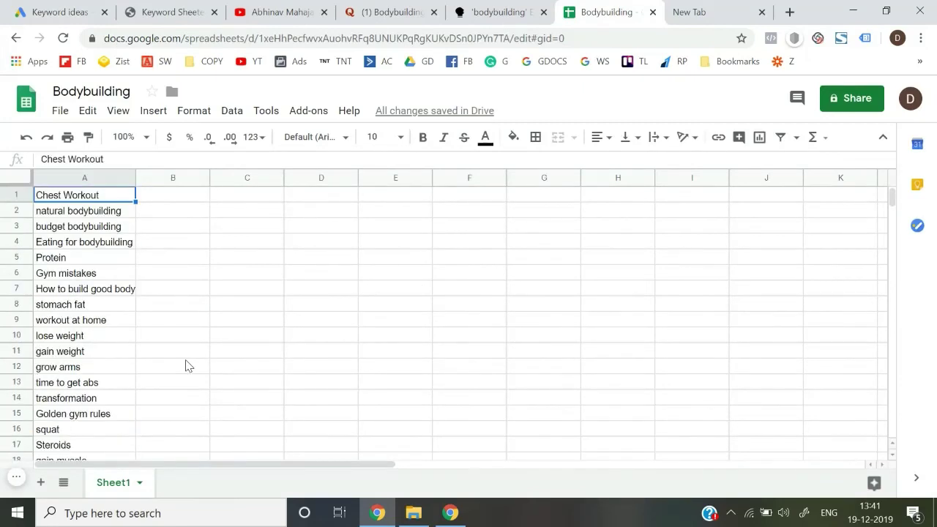
pyautogui.press('Down')
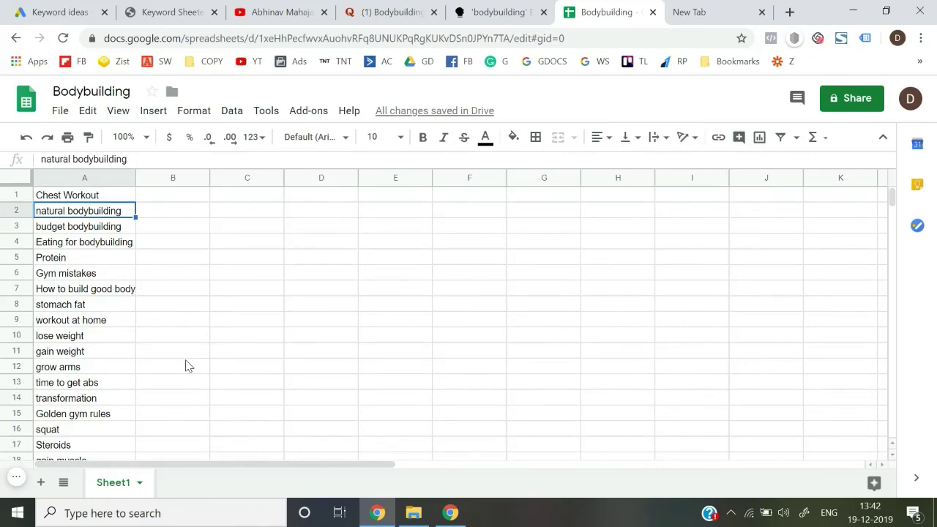
# Switch back to Keyword Planner and look further down the bodybuilding workouts keyword ideas
pyautogui.click(109, 16)
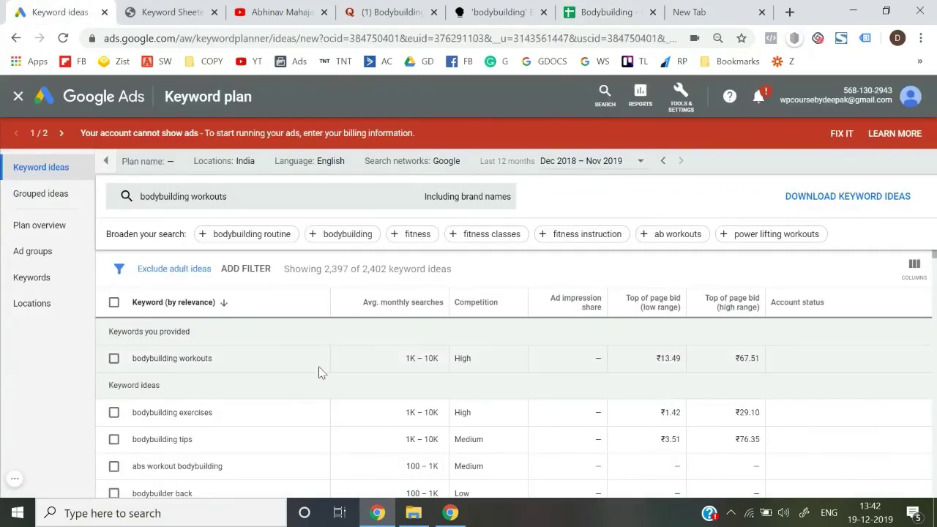
pyautogui.scroll(-5, 320, 372)
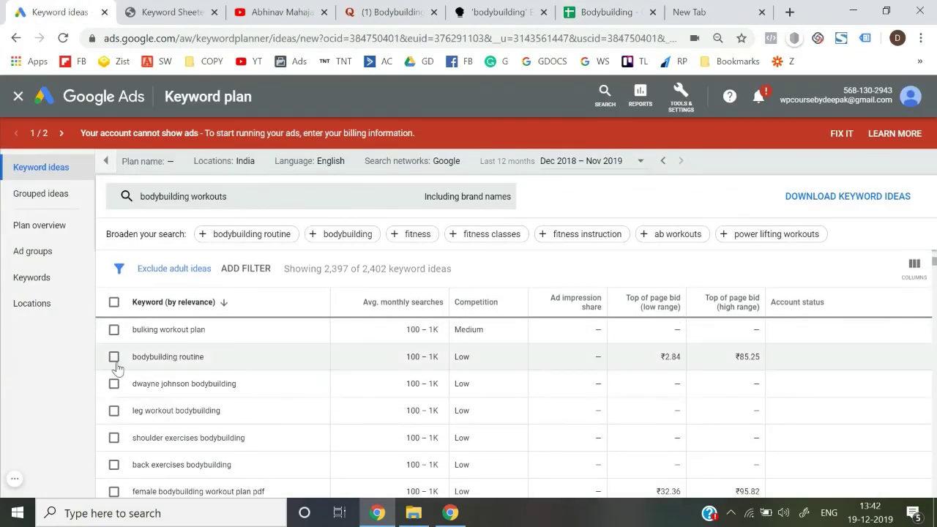
pyautogui.scroll(-2, 118, 366)
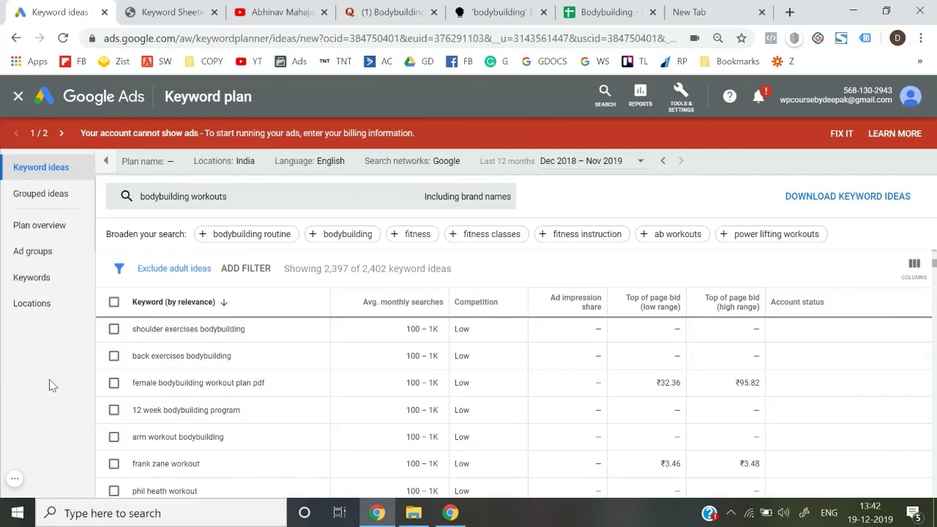
pyautogui.click(15, 483)
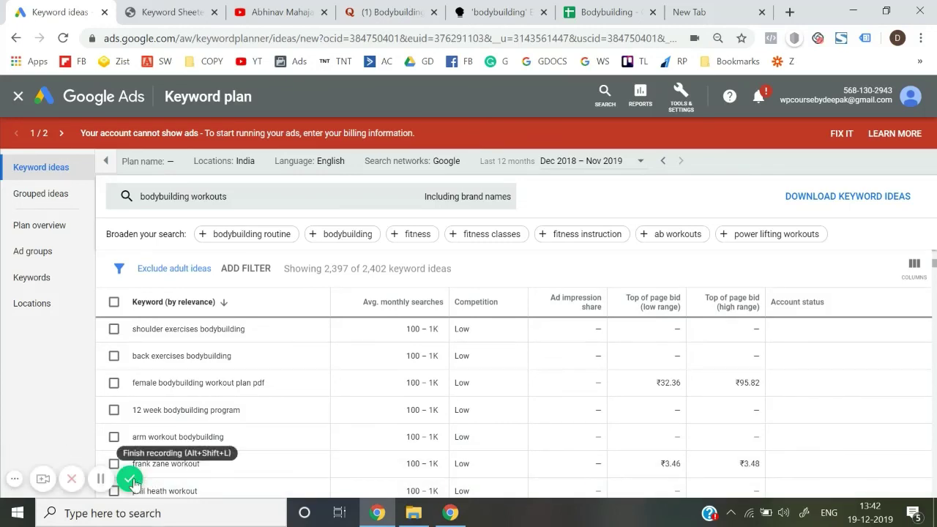